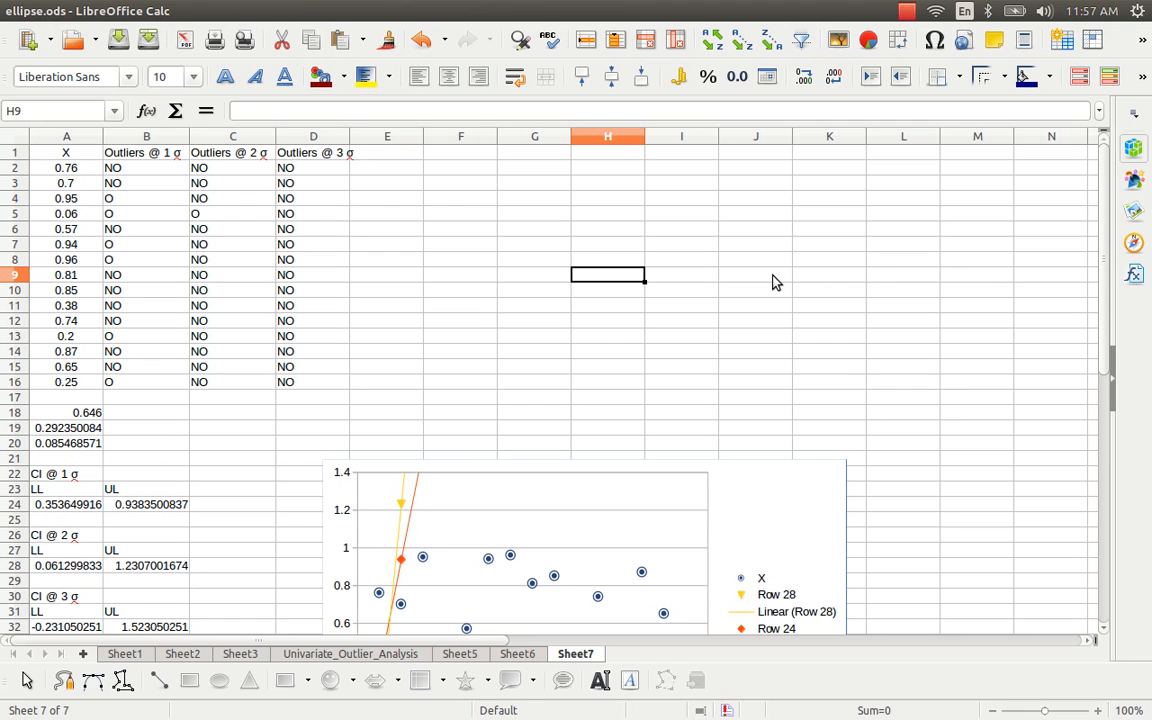
# Examine the confidence interval sections for 1, 2 and 3 σ and the scatter chart beside them
pyautogui.click(72, 474)
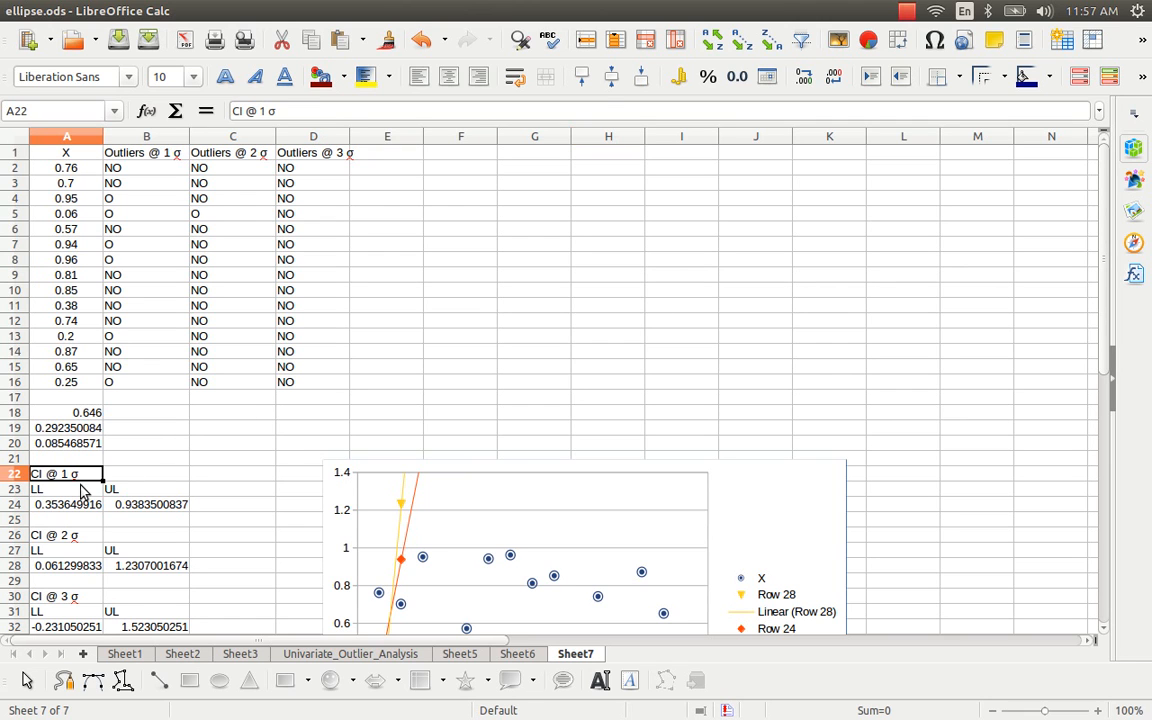
pyautogui.click(72, 535)
pyautogui.click(70, 596)
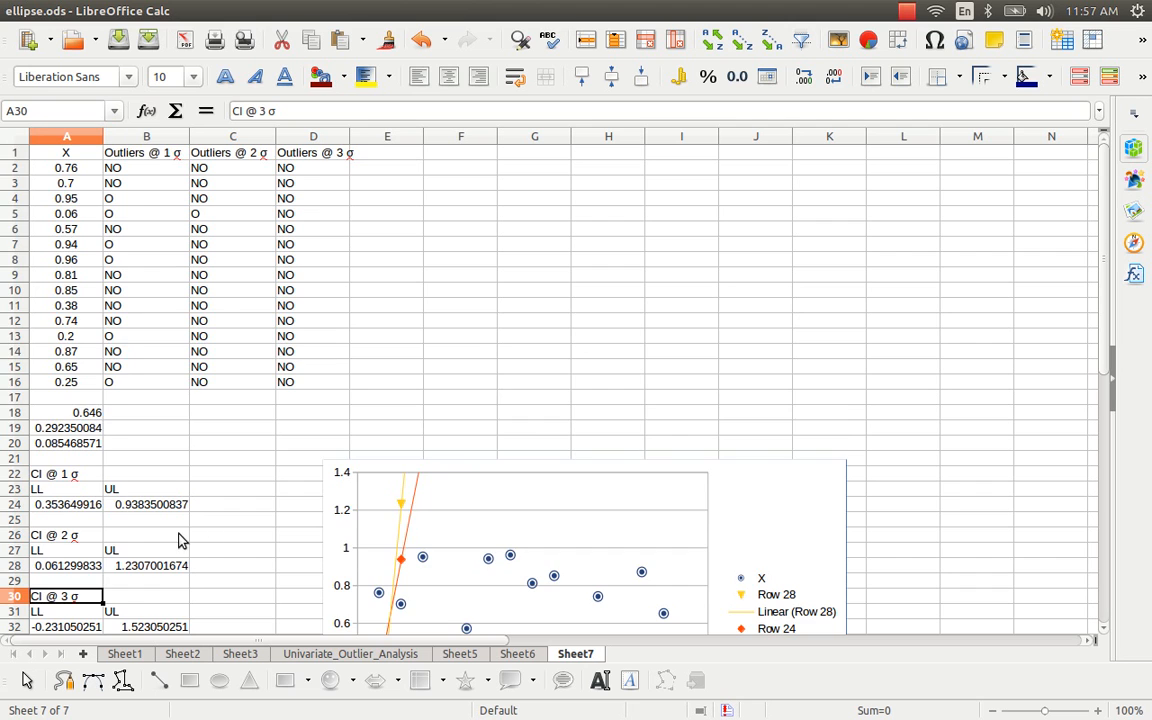
pyautogui.scroll(-2, 72, 449)
pyautogui.scroll(2, 72, 449)
pyautogui.scroll(-2, 380, 538)
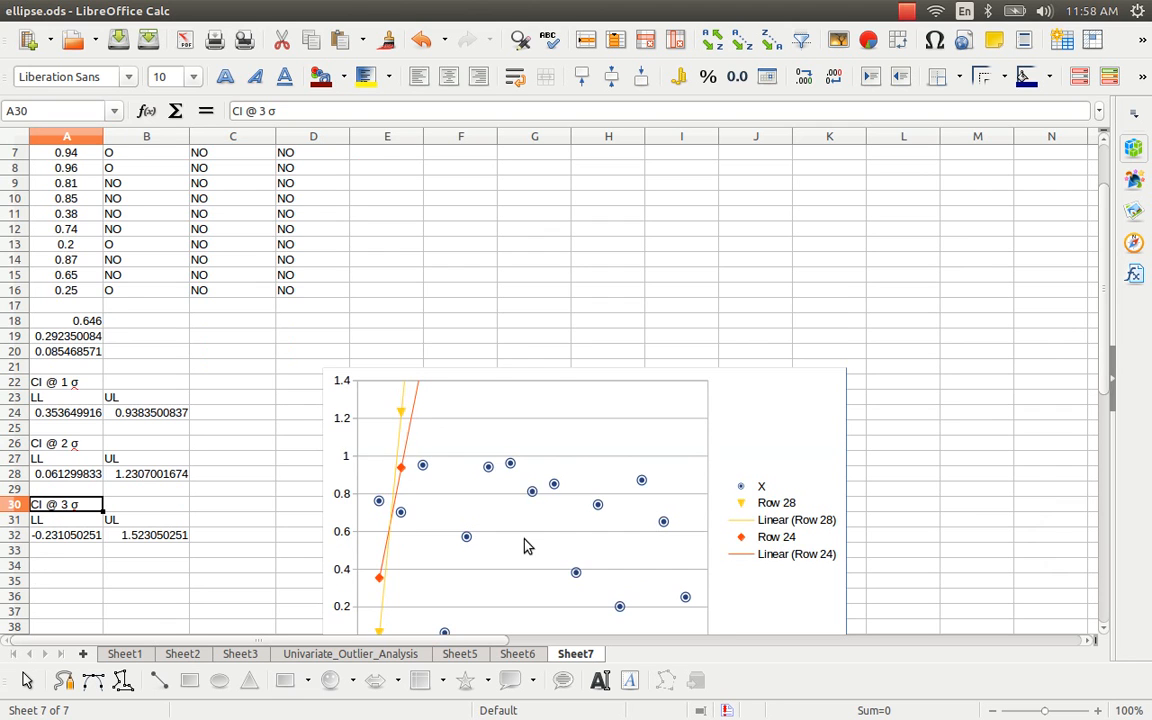
pyautogui.scroll(-2, 527, 545)
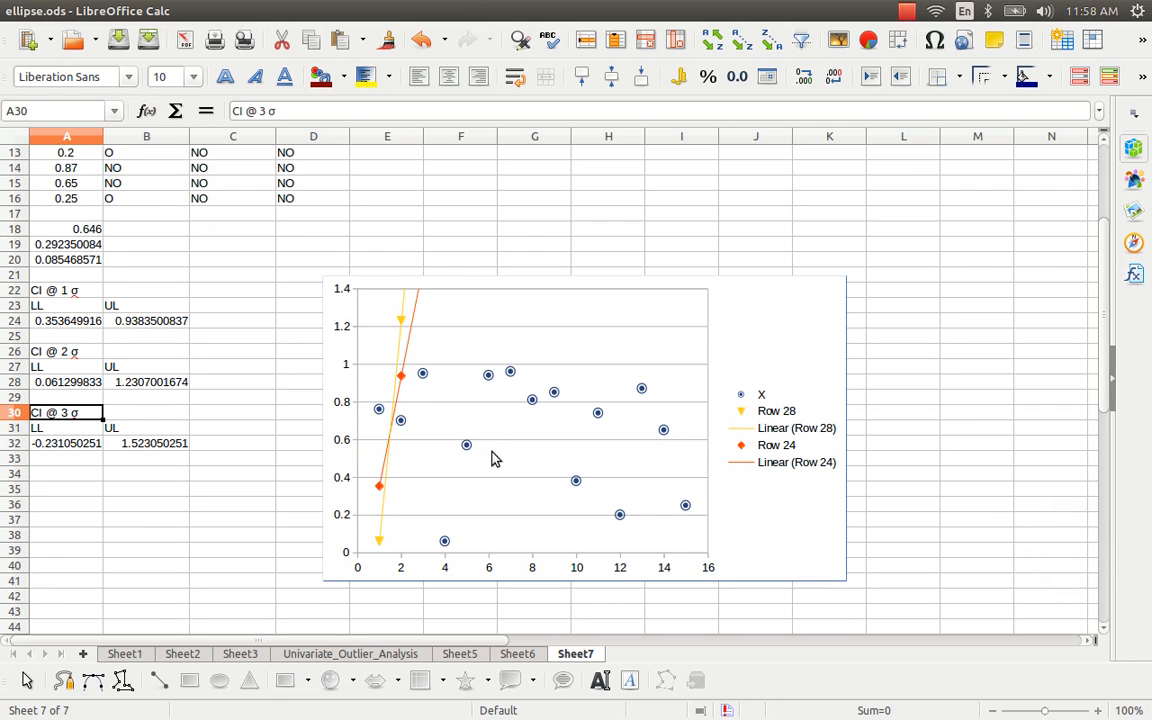
pyautogui.scroll(4, 316, 480)
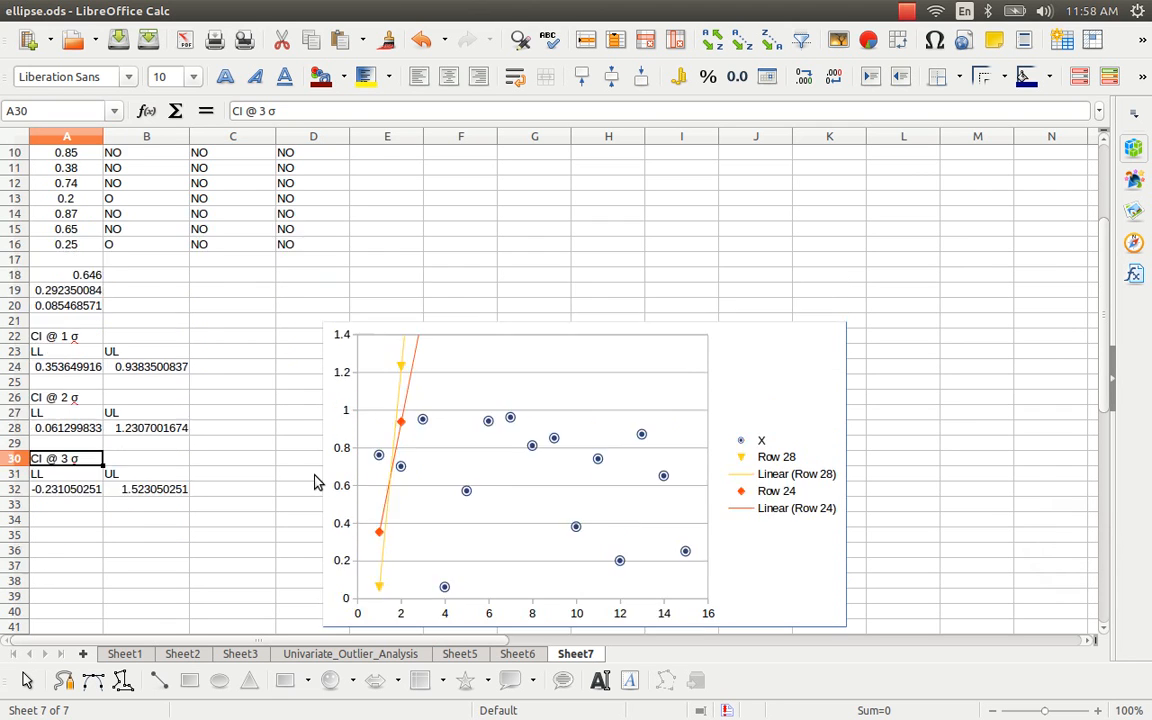
# Inspect the IF/AND formula in C2 that flags outliers at 2 σ
pyautogui.click(205, 166)
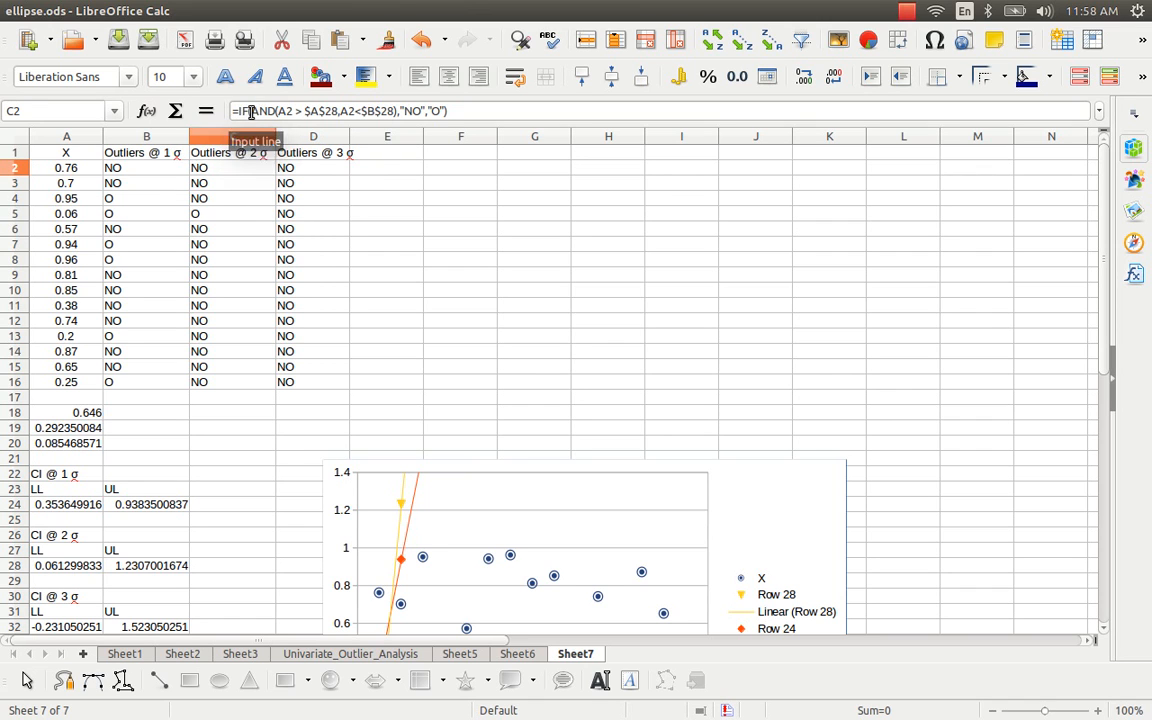
pyautogui.doubleClick(263, 111)
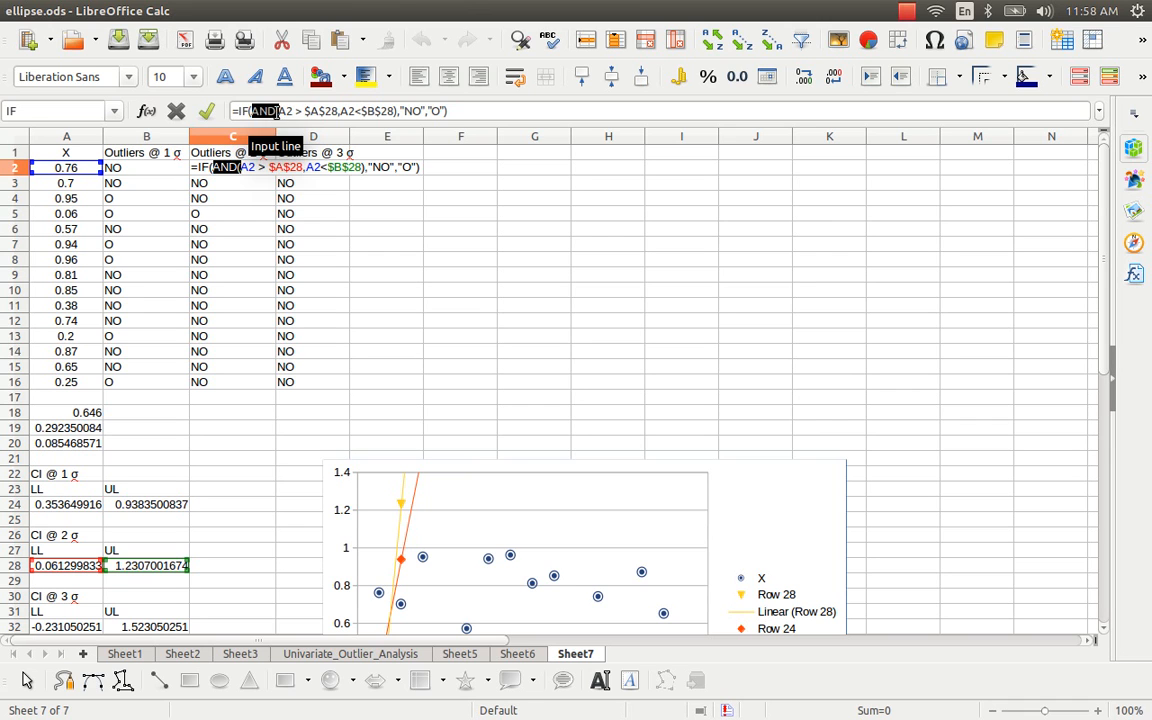
pyautogui.click(265, 112)
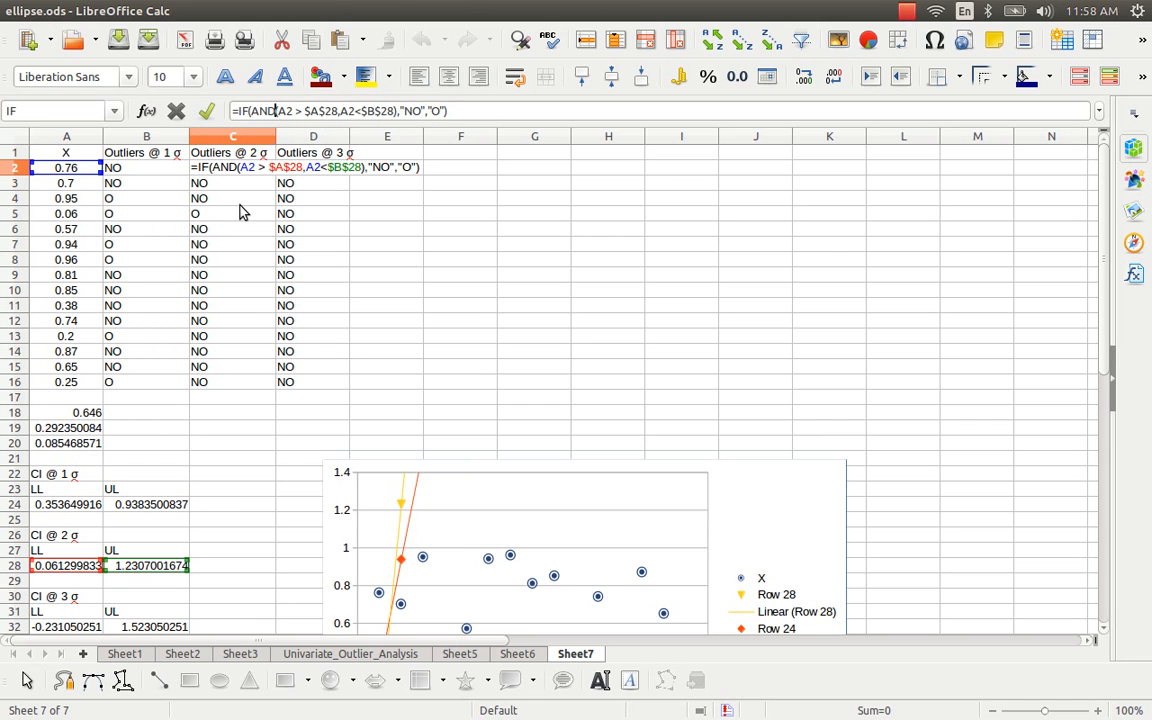
pyautogui.press('Return')
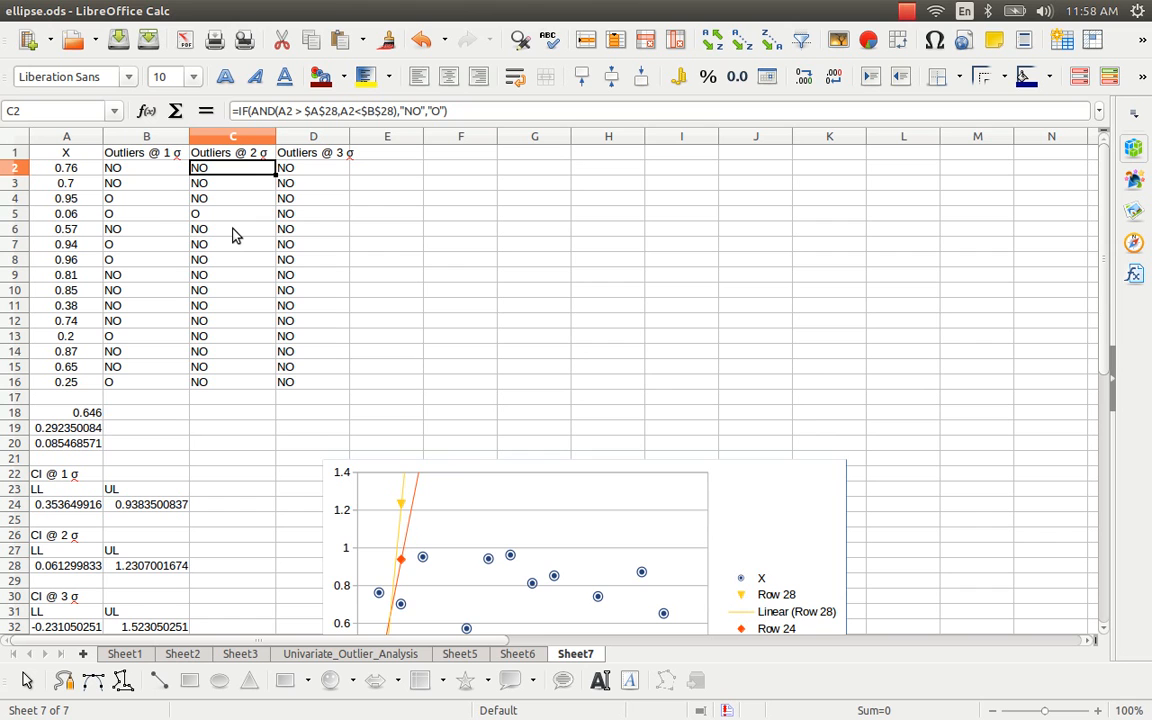
pyautogui.click(906, 11)
pyautogui.click(925, 54)
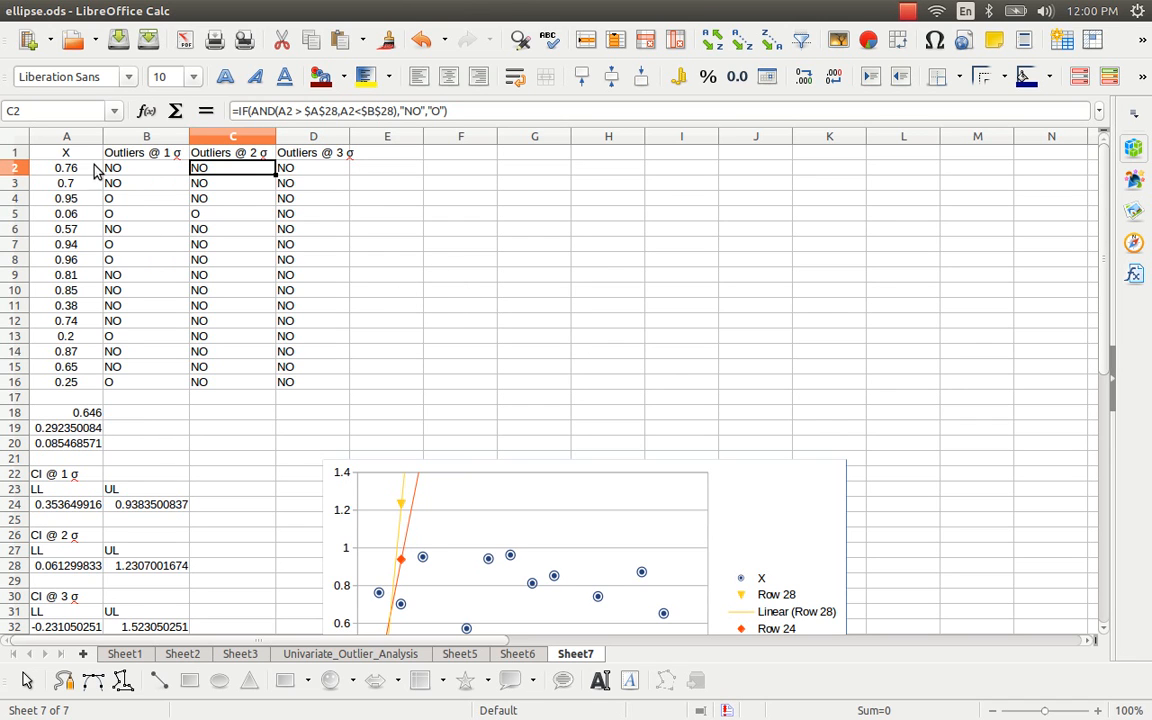
# Review the X data in A1:A16 and the average formula in A18
pyautogui.moveTo(72, 152); pyautogui.dragTo(80, 385)
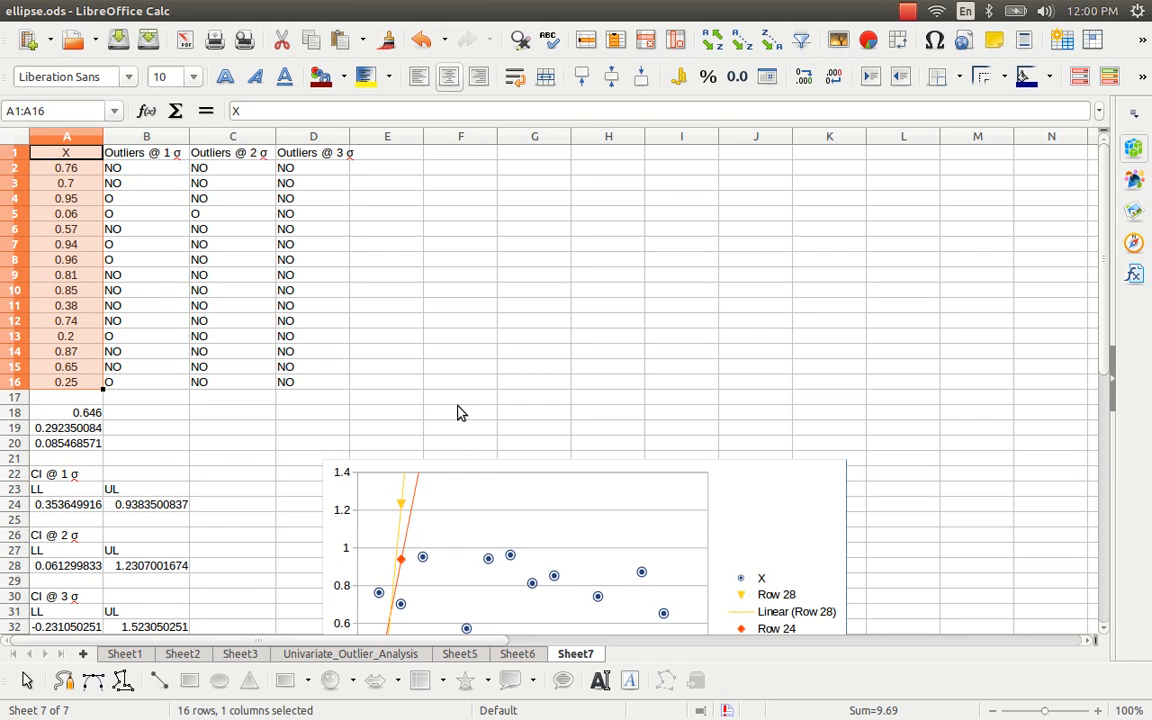
pyautogui.click(88, 414)
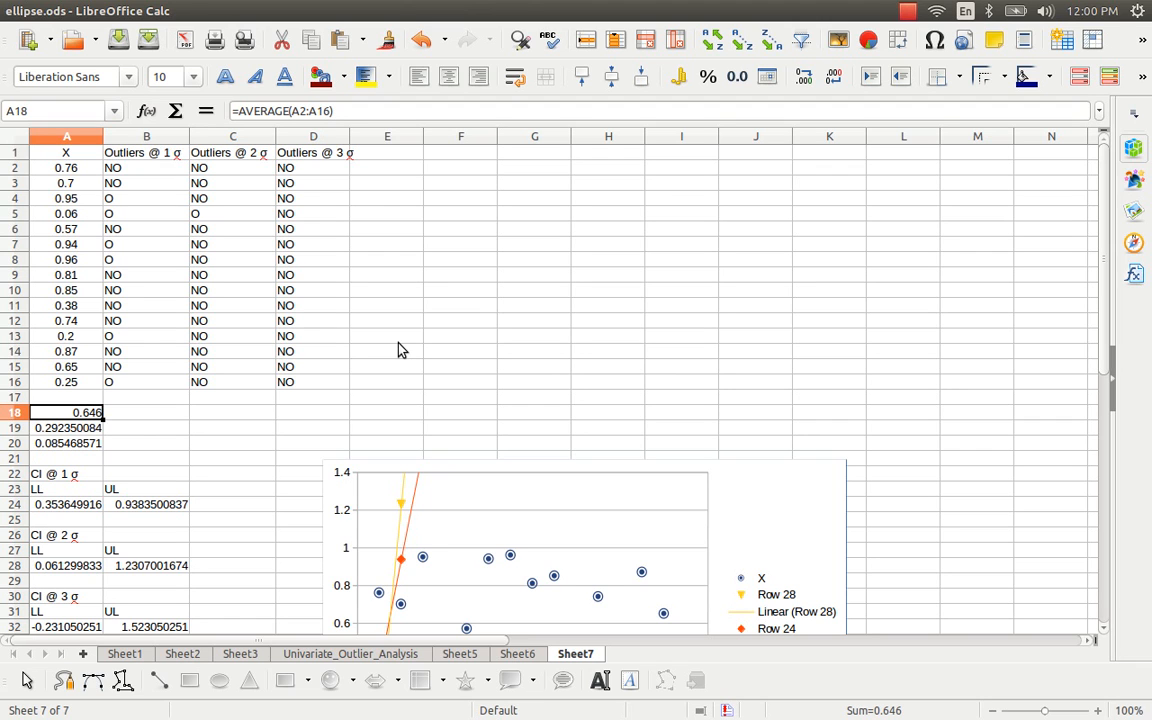
# Copy the X column with its header from A1:A16 to the range starting at F1
pyautogui.click(470, 160)
pyautogui.click(88, 153)
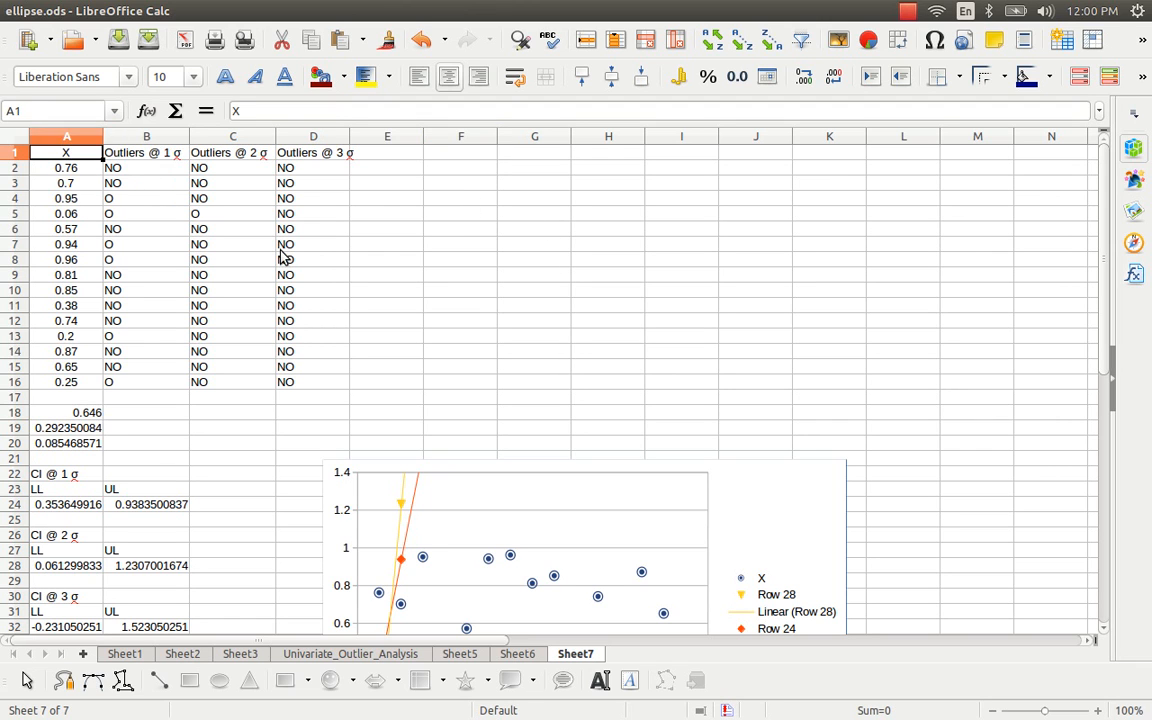
pyautogui.hotkey('ctrl', 'shift', 'Down')
pyautogui.hotkey('ctrl', 'c')
pyautogui.press('Right')
pyautogui.press('Right')
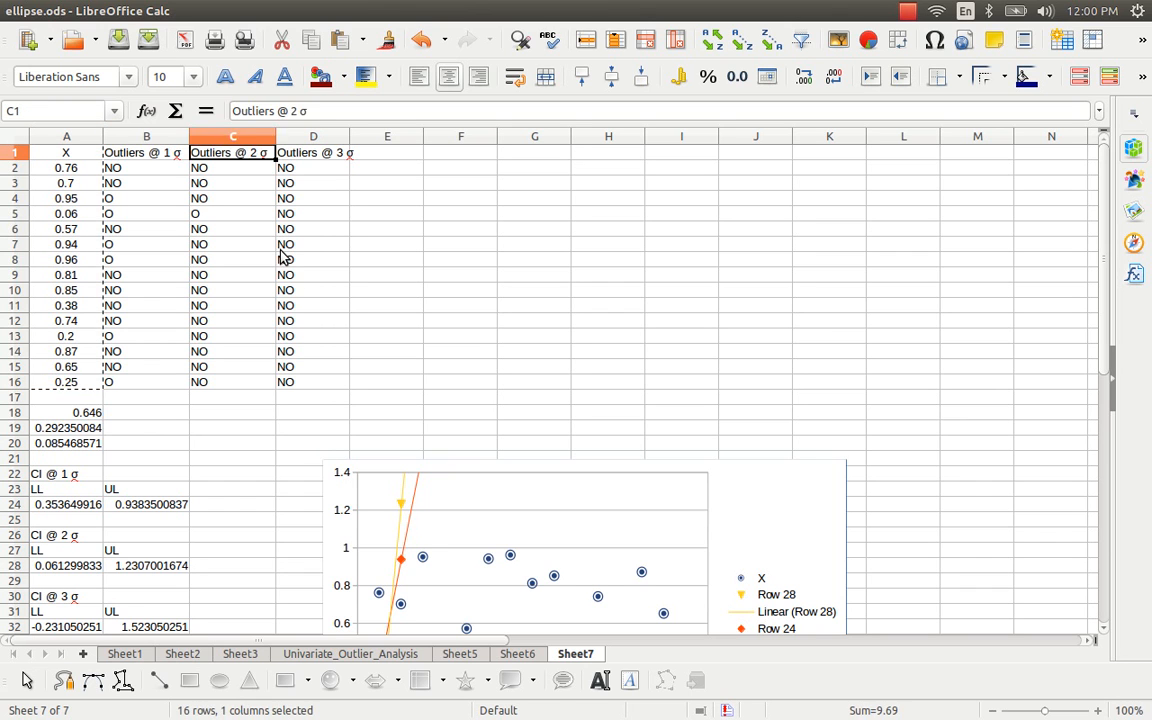
pyautogui.press('Right')
pyautogui.press('Right')
pyautogui.press('Right')
pyautogui.hotkey('ctrl', 'v')
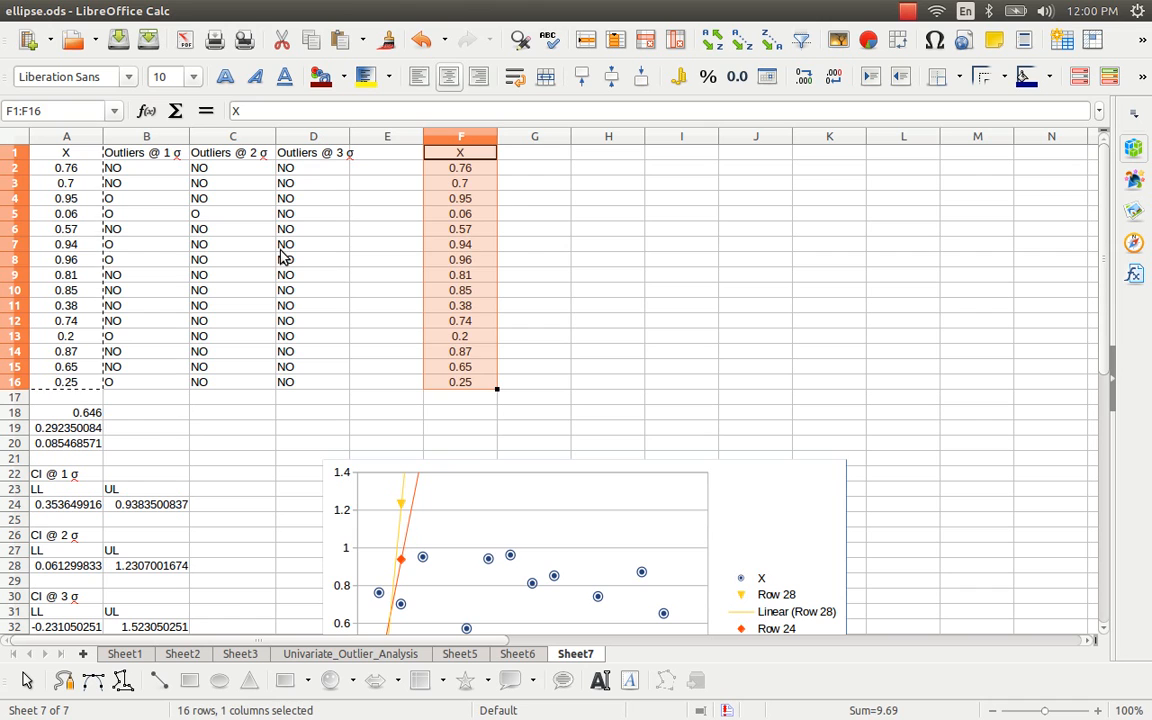
pyautogui.press('Down')
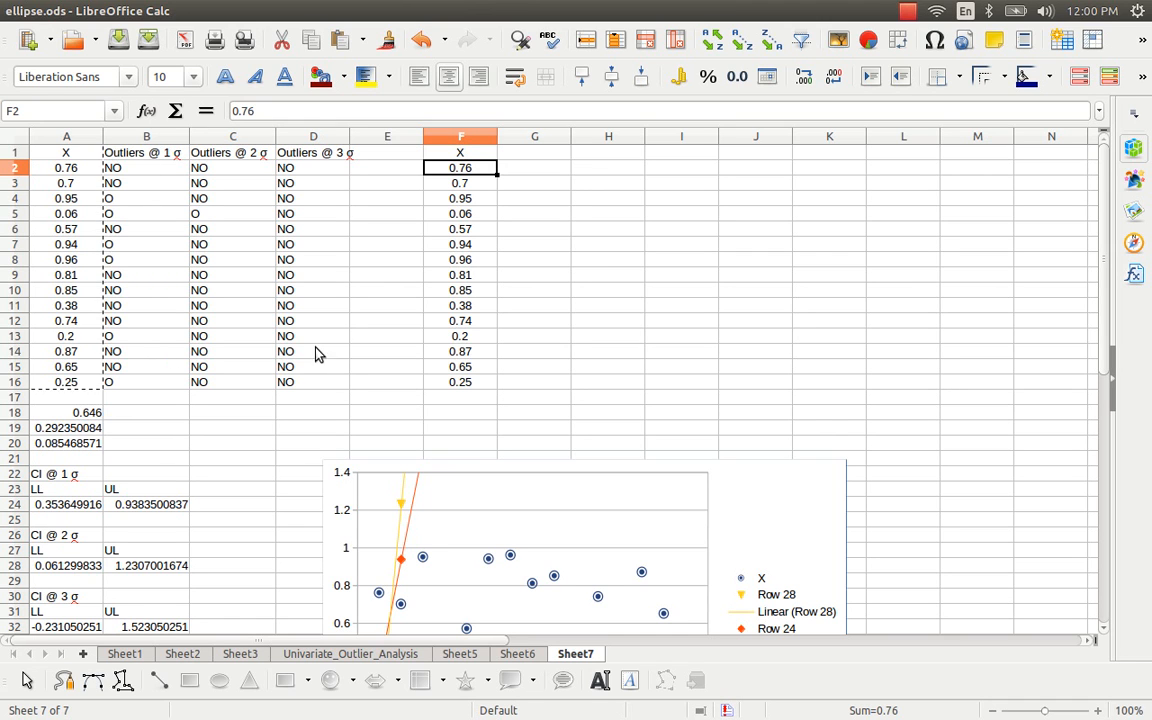
# Clear the values flagged as 1 σ outliers from the copied column: F4, F5, F7, F8, F13 and F16
pyautogui.click(135, 205)
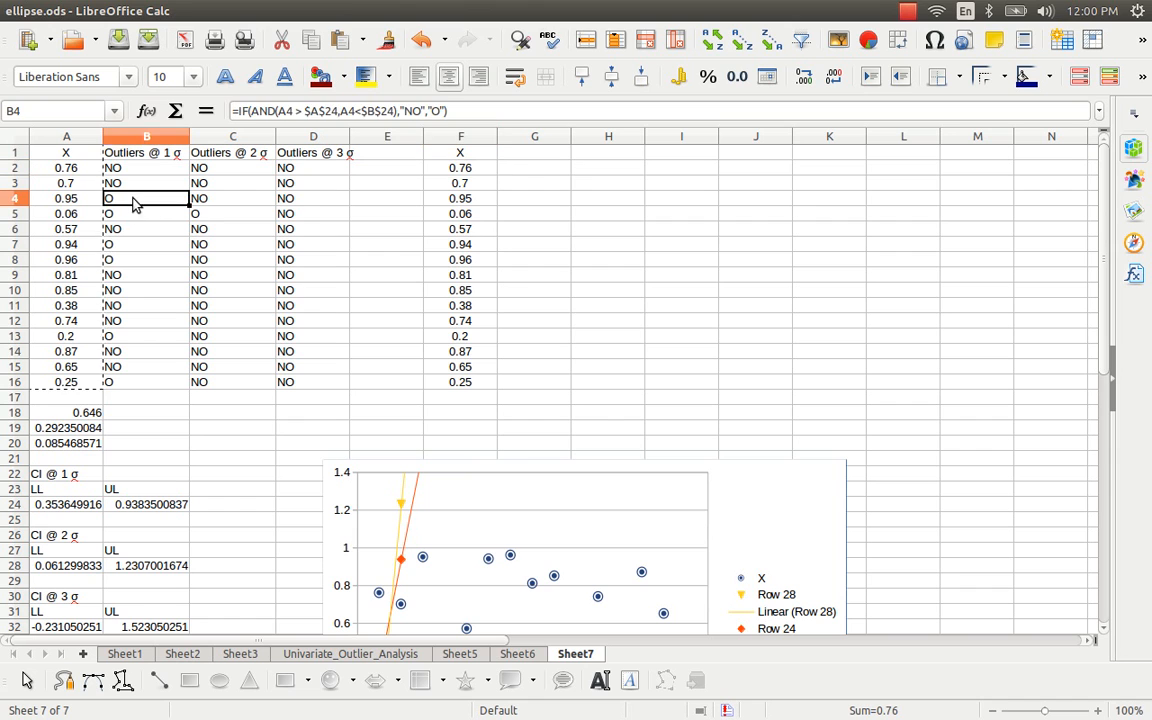
pyautogui.click(458, 199)
pyautogui.keyDown('shift'); pyautogui.click(465, 220); pyautogui.keyUp('shift')
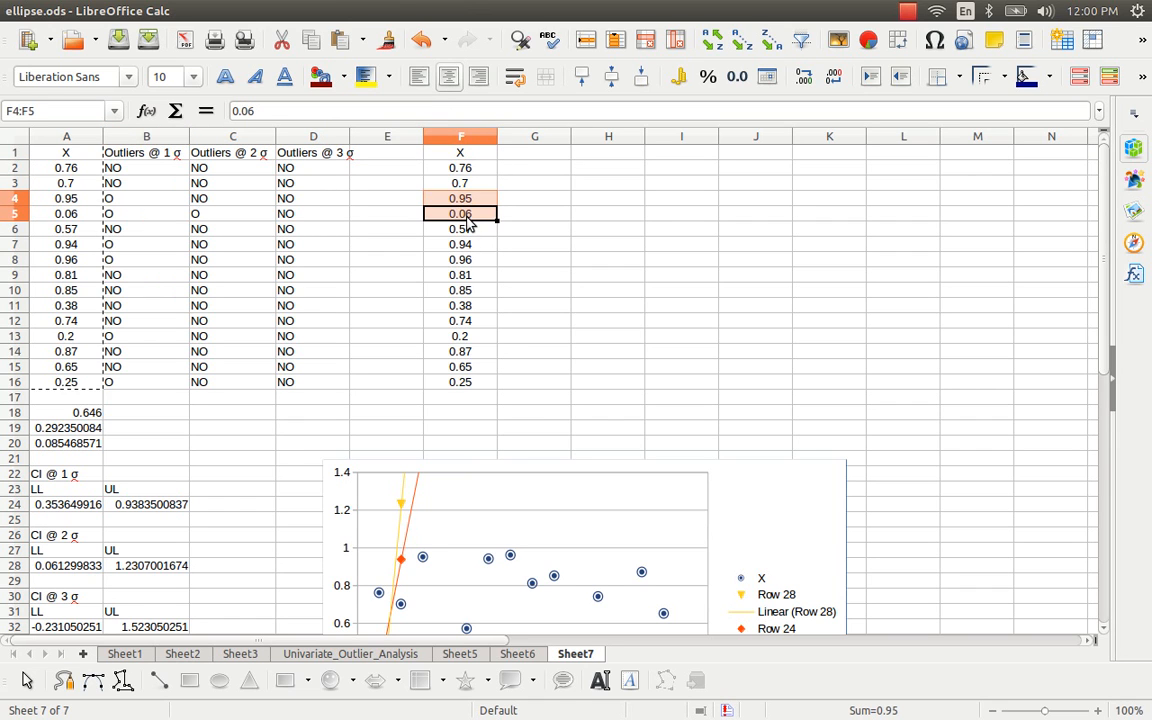
pyautogui.keyDown('ctrl'); pyautogui.click(463, 244); pyautogui.keyUp('ctrl')
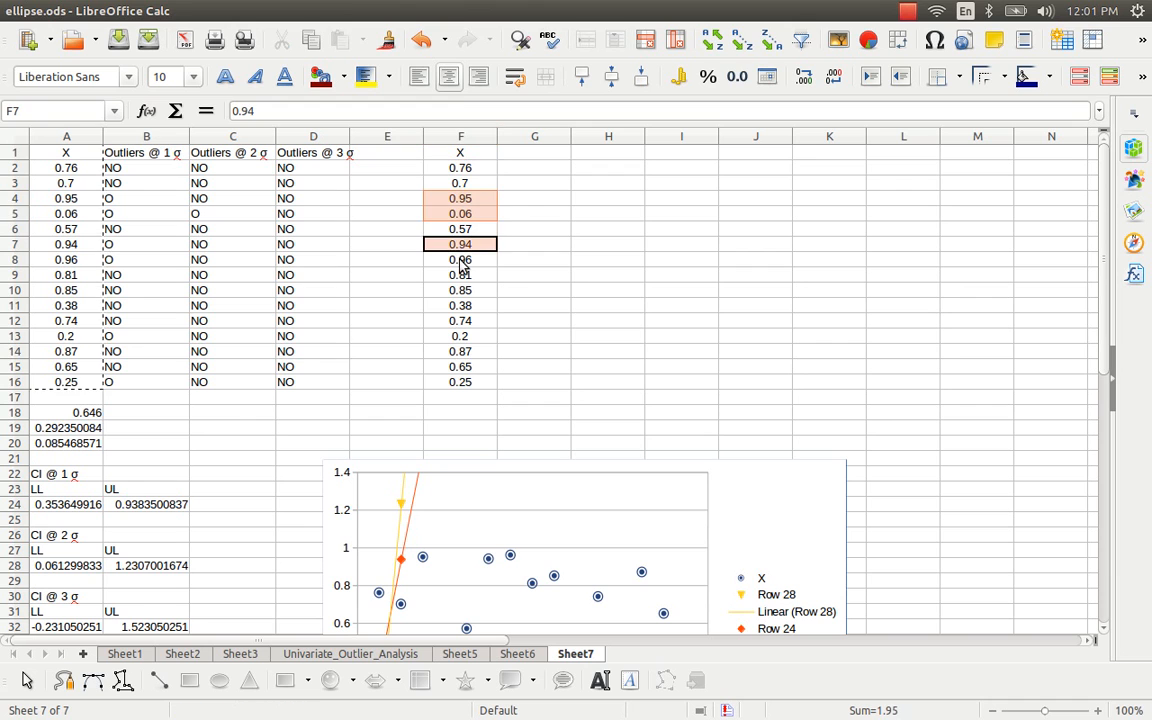
pyautogui.keyDown('ctrl'); pyautogui.click(462, 260); pyautogui.keyUp('ctrl')
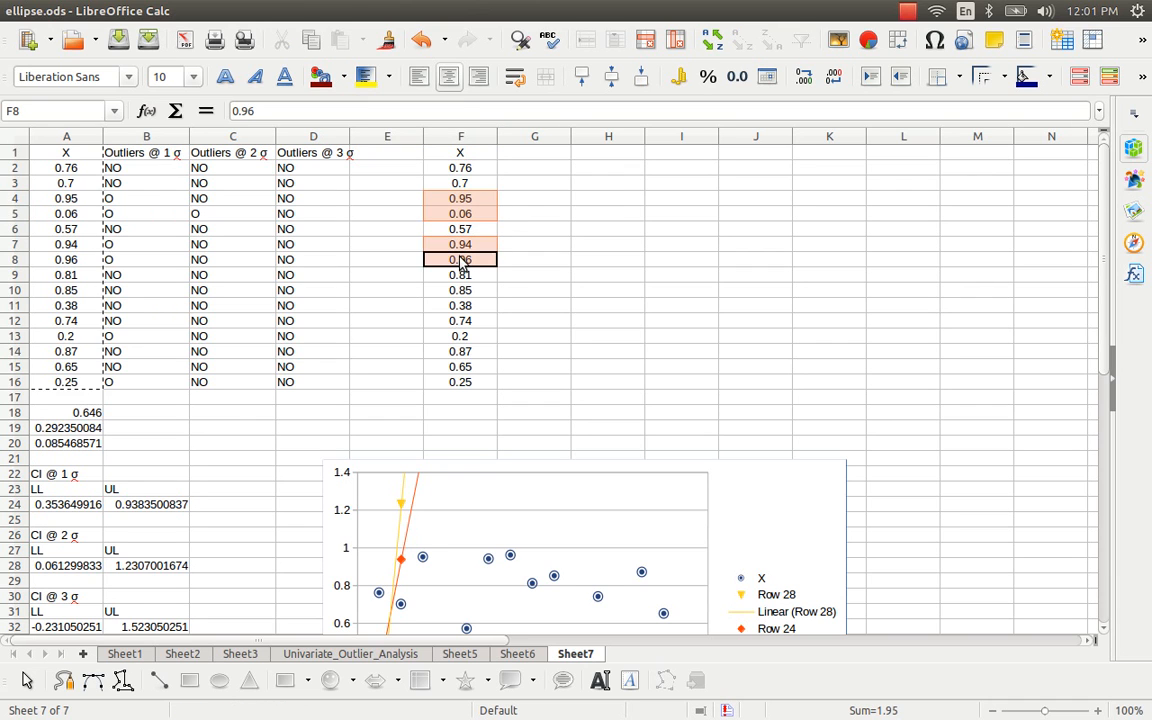
pyautogui.keyDown('ctrl'); pyautogui.click(458, 337); pyautogui.keyUp('ctrl')
pyautogui.keyDown('ctrl'); pyautogui.click(462, 385); pyautogui.keyUp('ctrl')
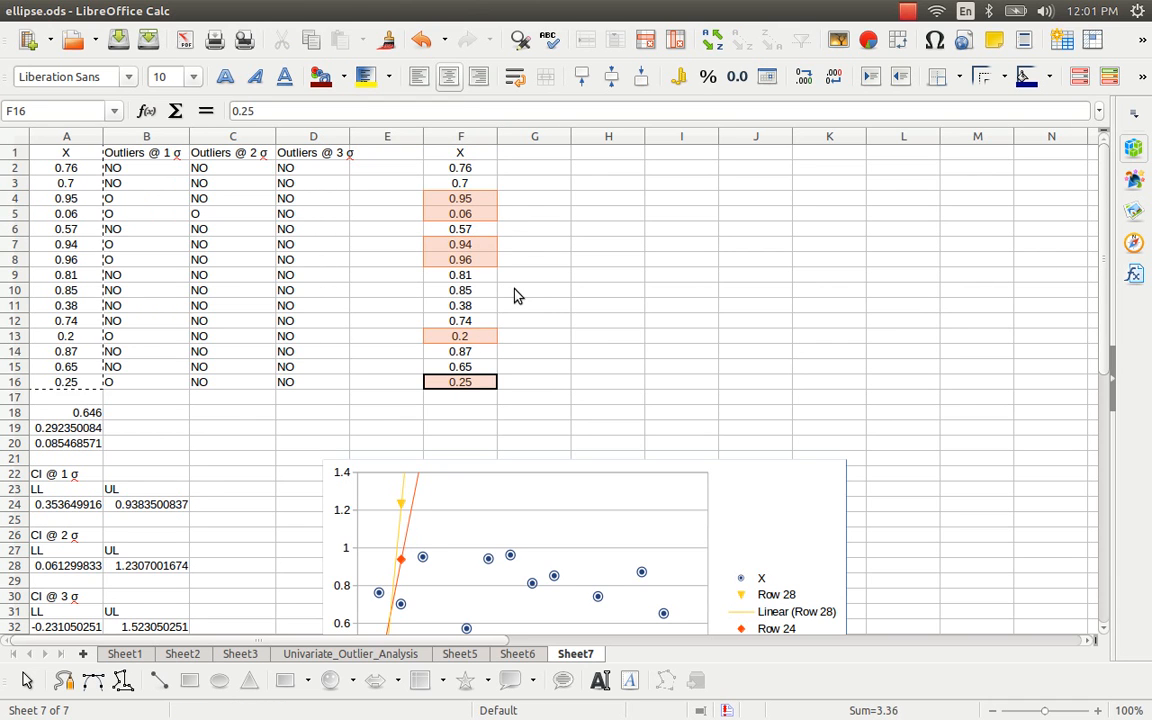
pyautogui.press('Delete')
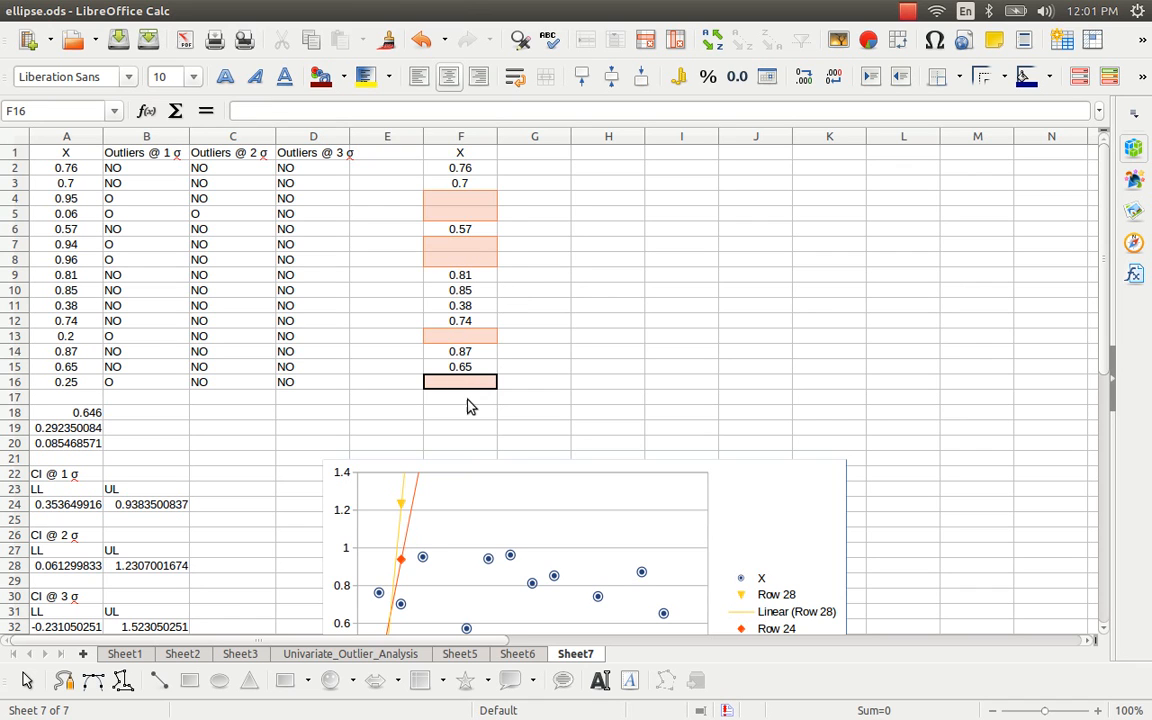
# Calculate the mean of the remaining values in F17 with an average formula over F2:F15
pyautogui.press('Down')
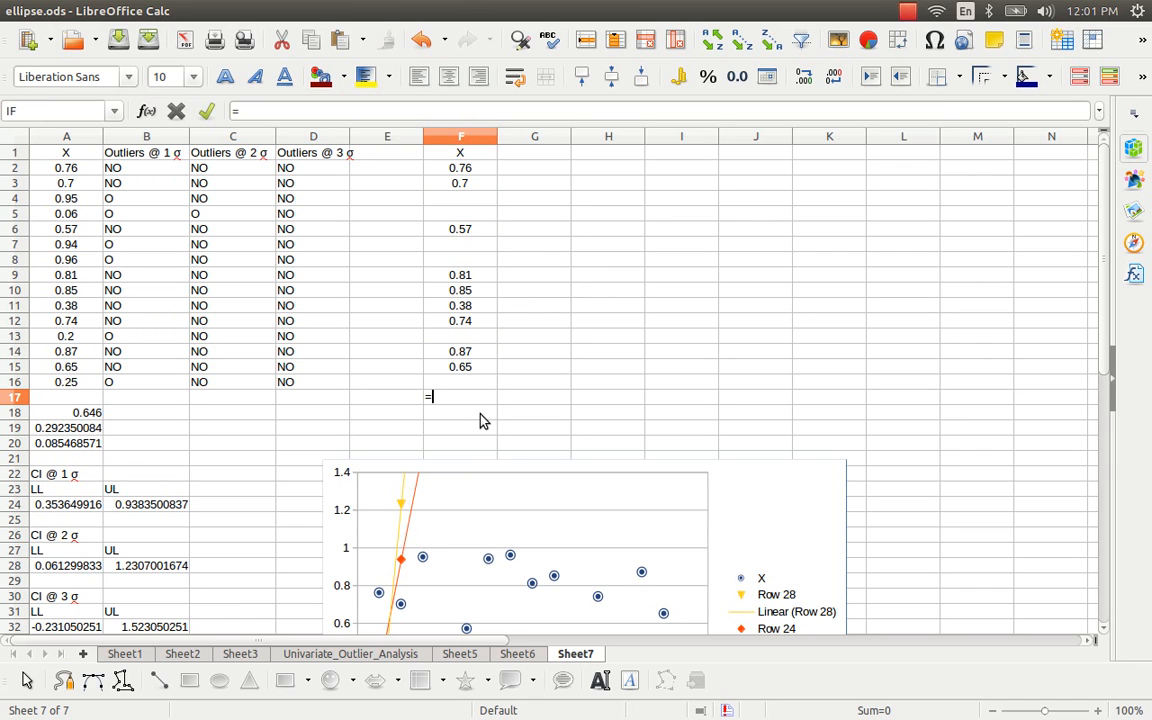
pyautogui.write('avera')
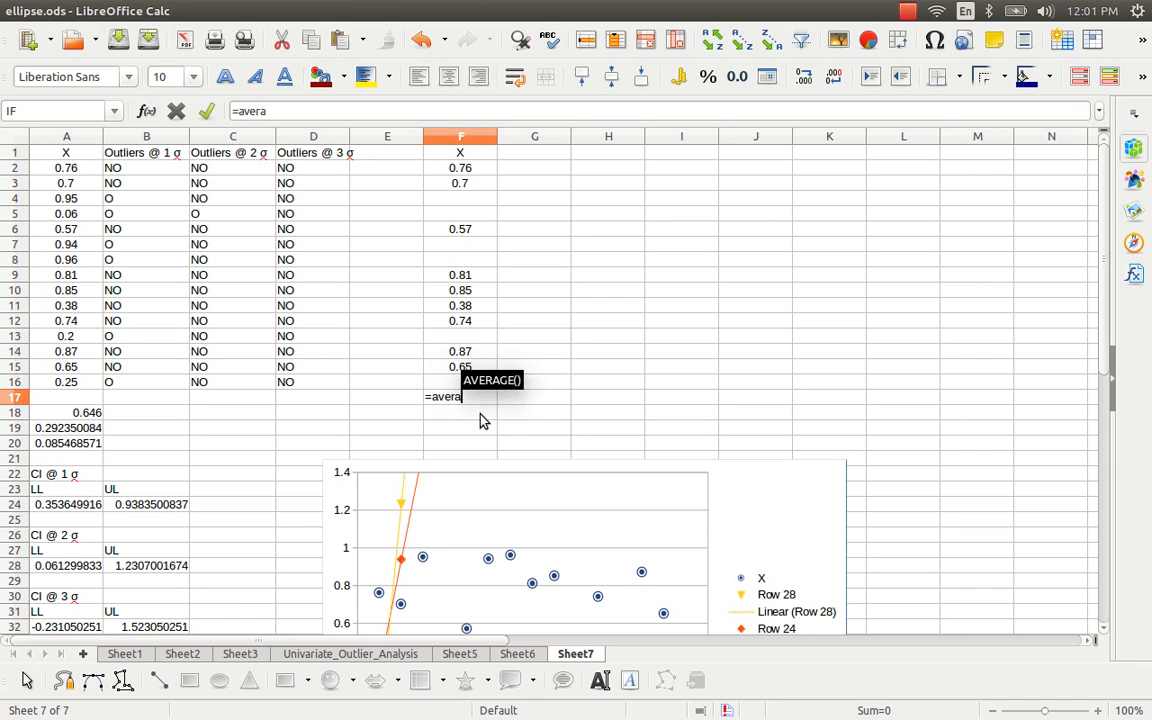
pyautogui.write('ge(')
pyautogui.press('Up')
pyautogui.press('Up')
pyautogui.hotkey('shift', 'Up')
pyautogui.hotkey('shift', 'Up')
pyautogui.hotkey('shift', 'Up')
pyautogui.hotkey('shift', 'Up')
pyautogui.hotkey('shift', 'Up')
pyautogui.hotkey('shift', 'Up')
pyautogui.hotkey('shift', 'Up')
pyautogui.hotkey('shift', 'Up')
pyautogui.hotkey('shift', 'Up')
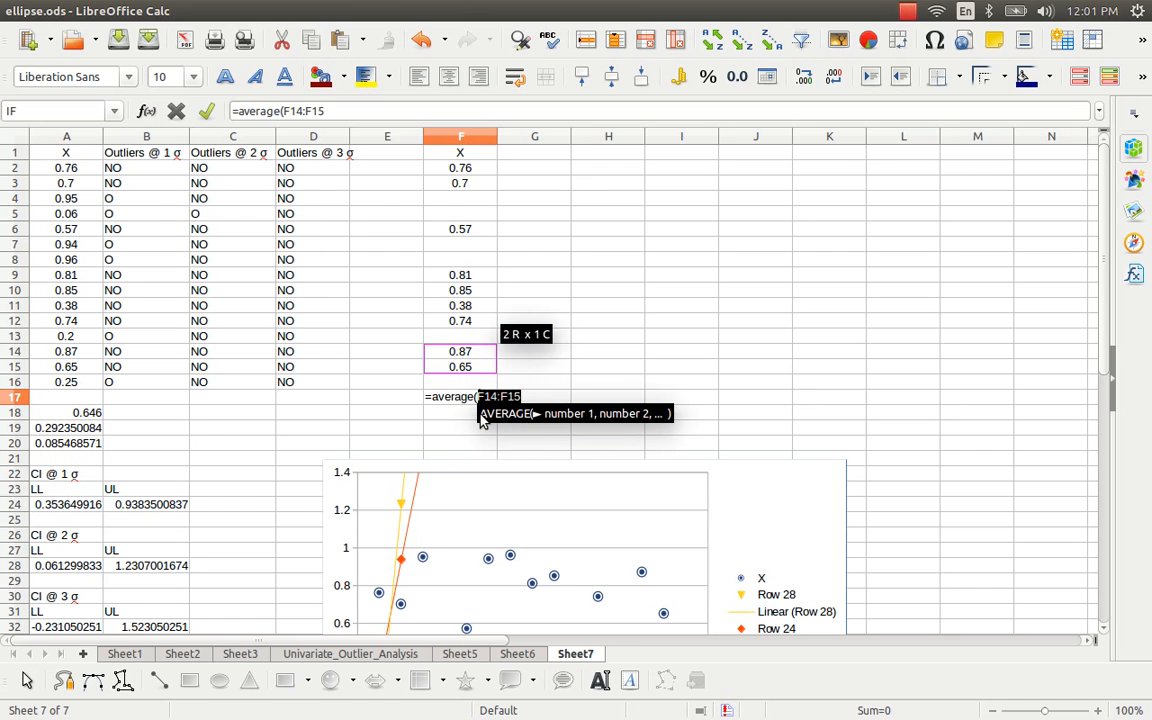
pyautogui.hotkey('shift', 'Up')
pyautogui.hotkey('shift', 'Up')
pyautogui.hotkey('shift', 'Up')
pyautogui.hotkey('shift', 'Up')
pyautogui.hotkey('shift', 'Up')
pyautogui.hotkey('shift', 'Down')
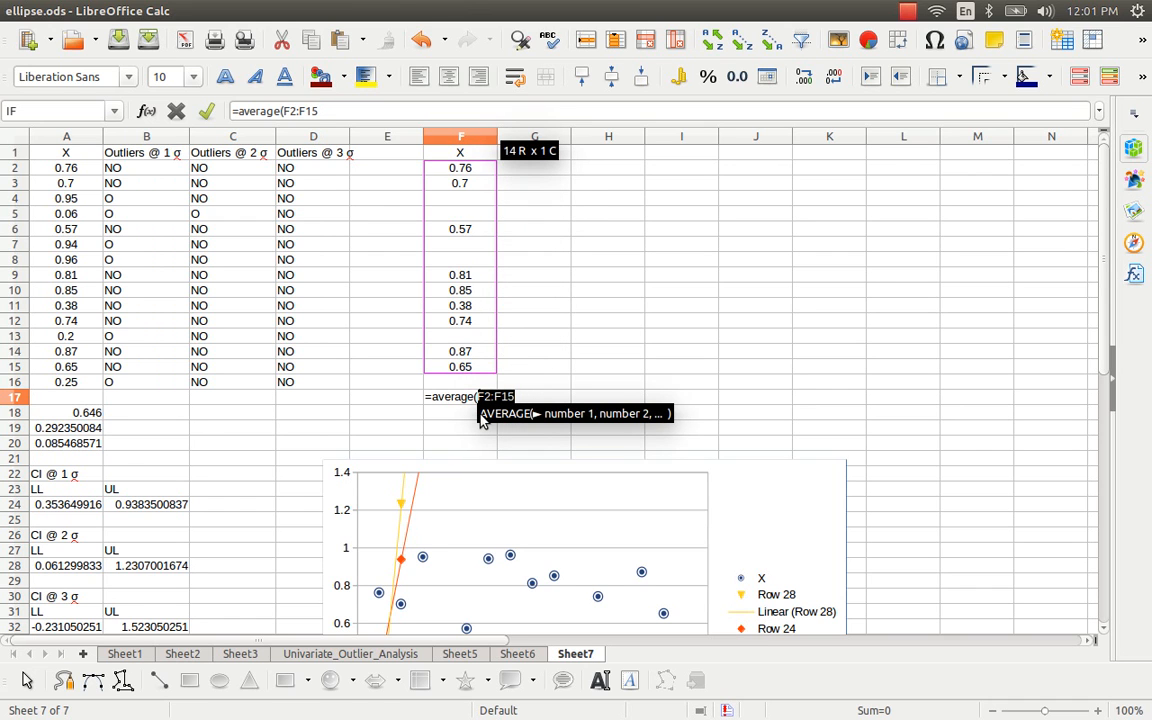
pyautogui.press('Return')
# Compare the mean without outliers in F17 with the original mean in A18
pyautogui.press('Up')
pyautogui.press('Right')
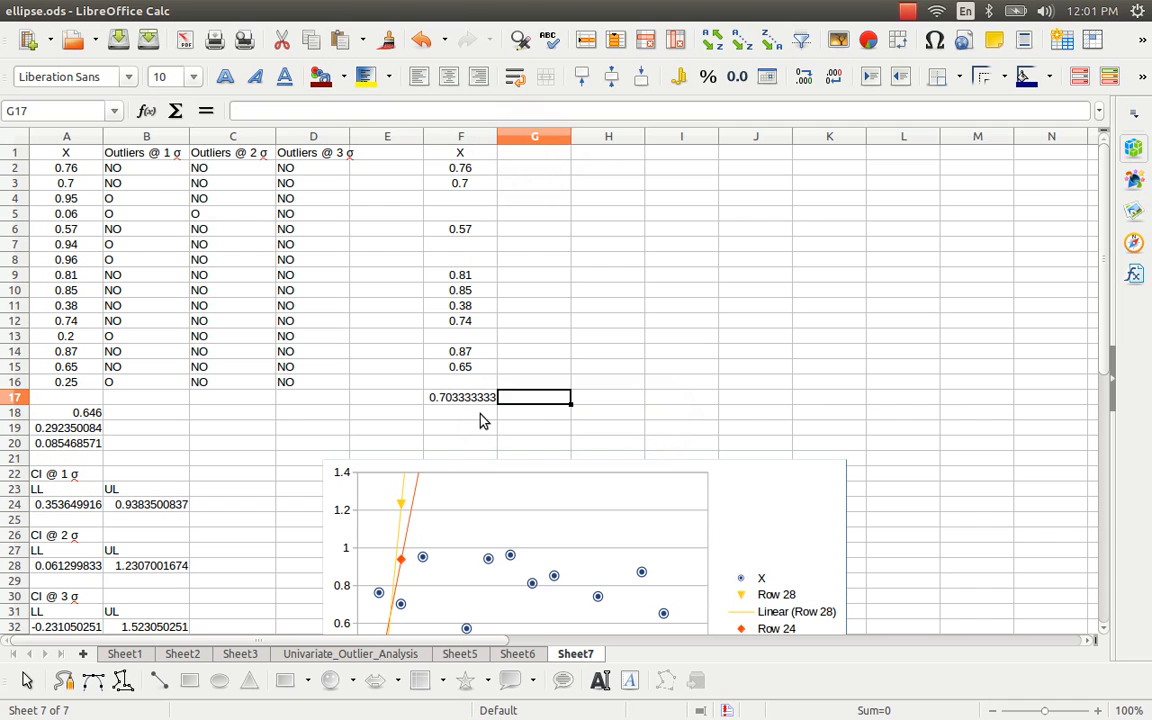
pyautogui.press('Left')
pyautogui.press('Left')
pyautogui.press('Left')
pyautogui.press('Left')
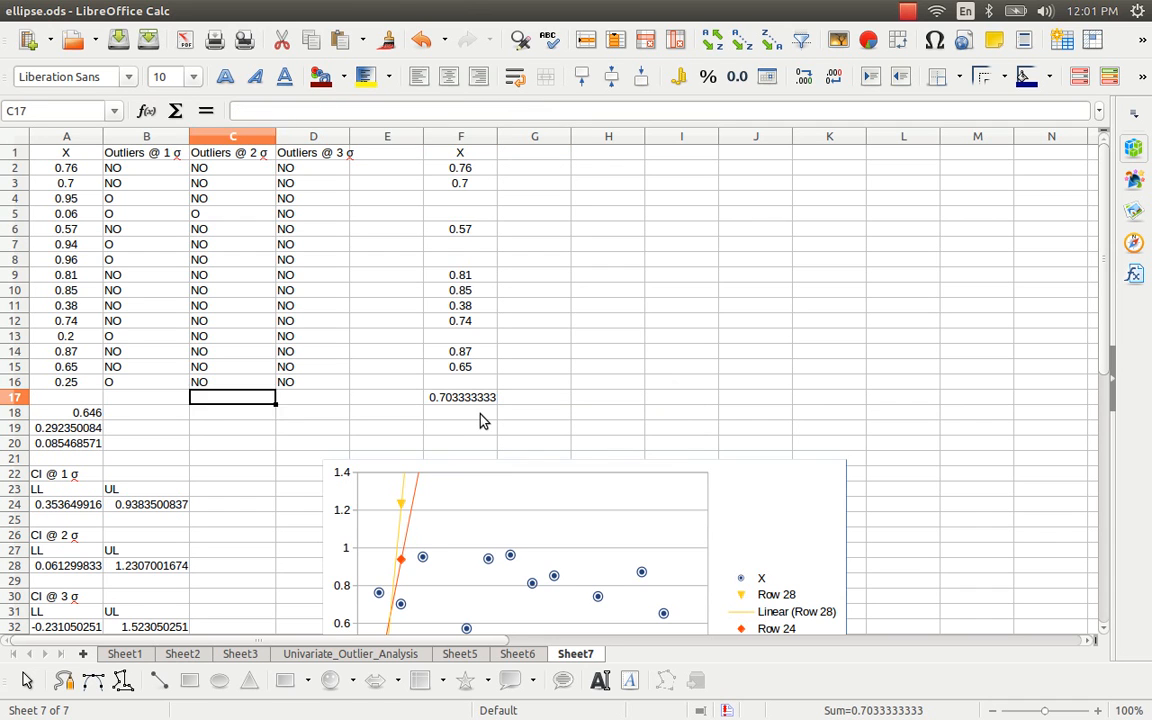
pyautogui.press('Left')
pyautogui.press('Left')
pyautogui.press('Down')
pyautogui.press('Right')
pyautogui.press('Right')
pyautogui.press('Right')
pyautogui.press('Right')
pyautogui.press('Right')
pyautogui.press('Up')
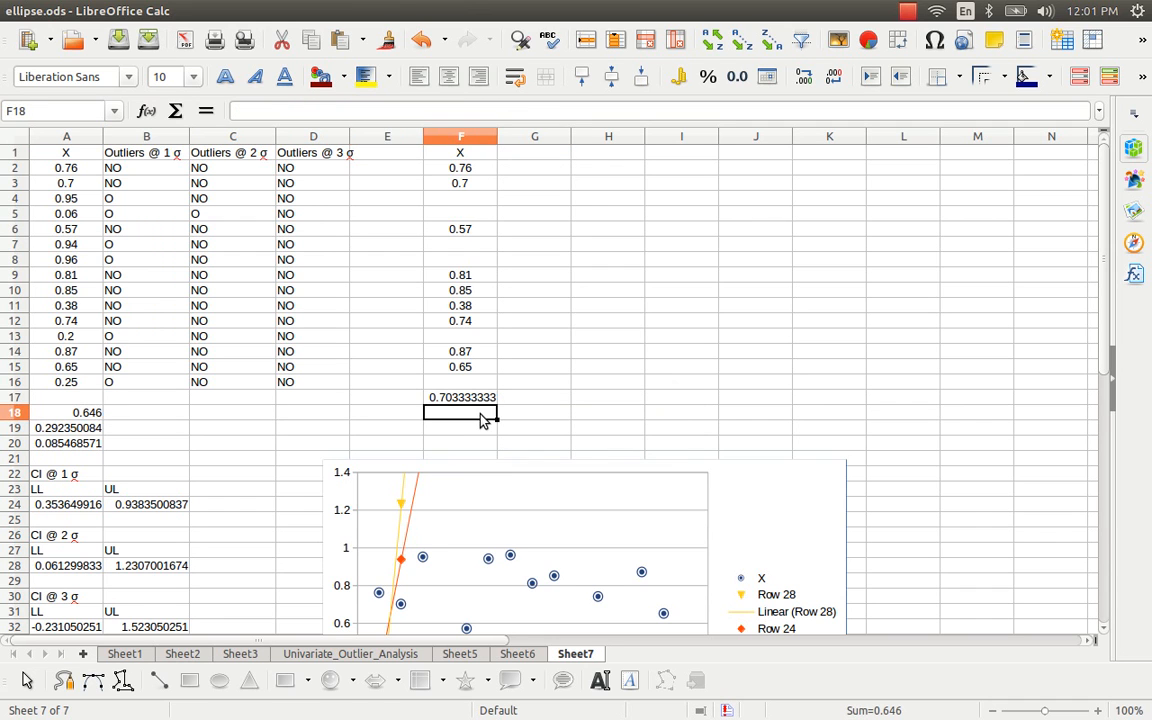
# Enter the heading "Actual Mean" in cell H1
pyautogui.press('Right')
pyautogui.press('Right')
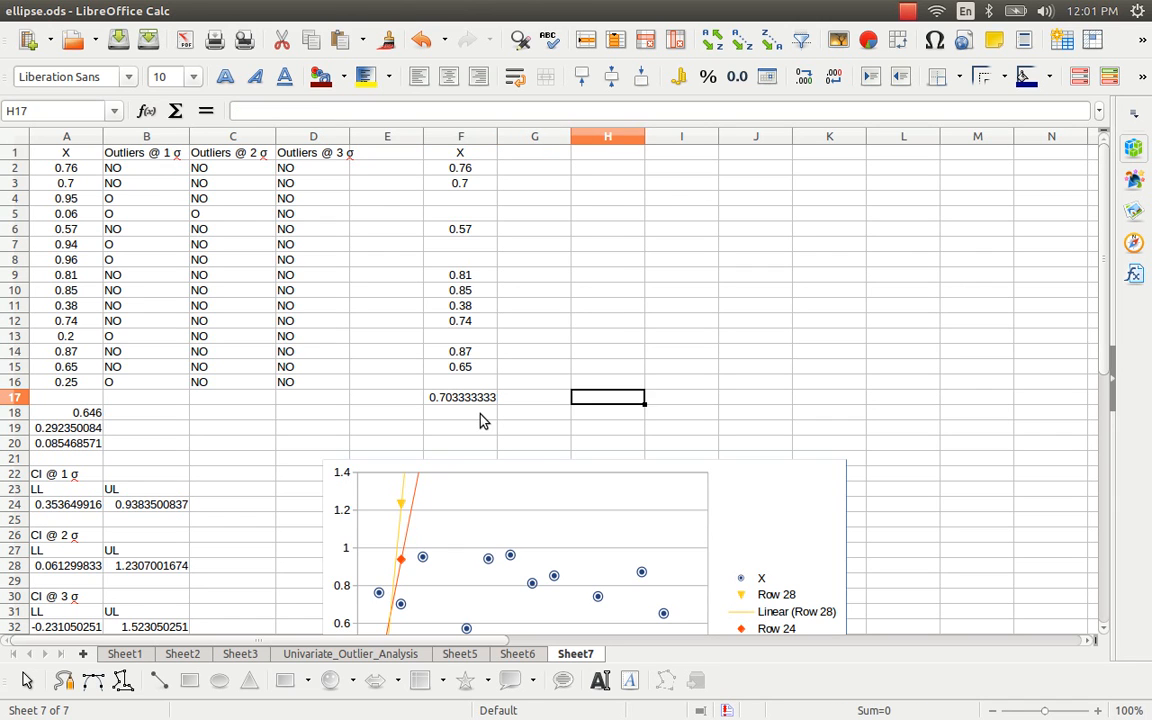
pyautogui.hotkey('ctrl', 'Up')
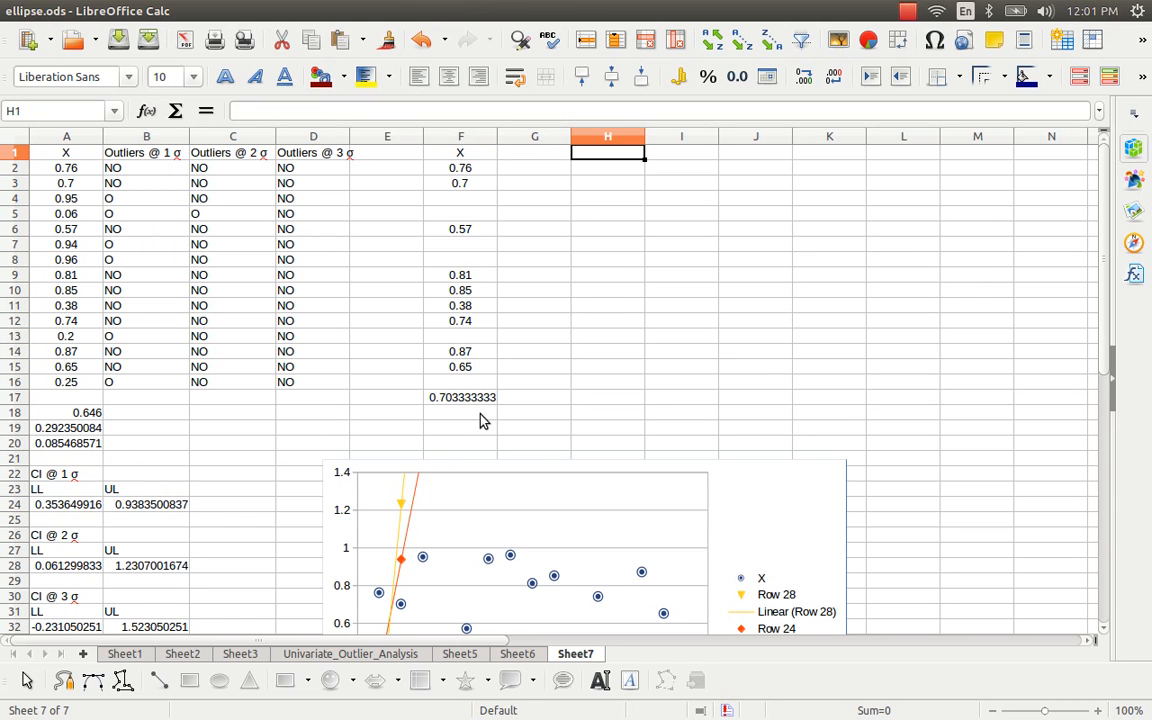
pyautogui.write('Actual Mean')
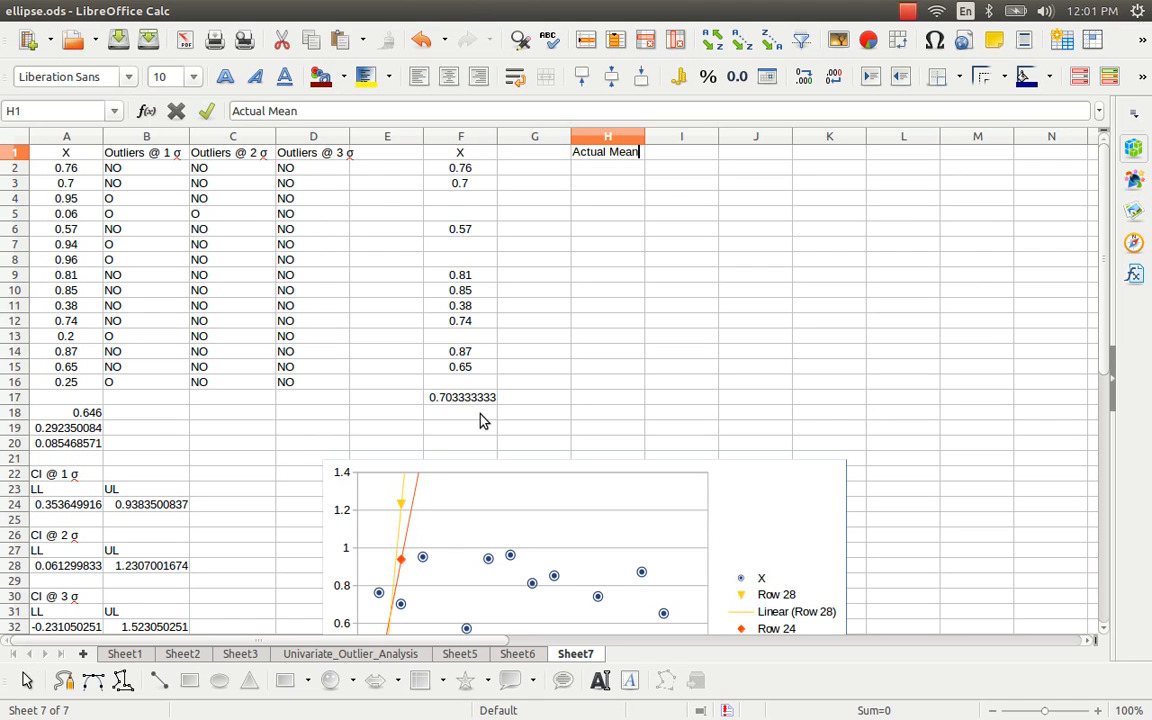
pyautogui.press('Return')
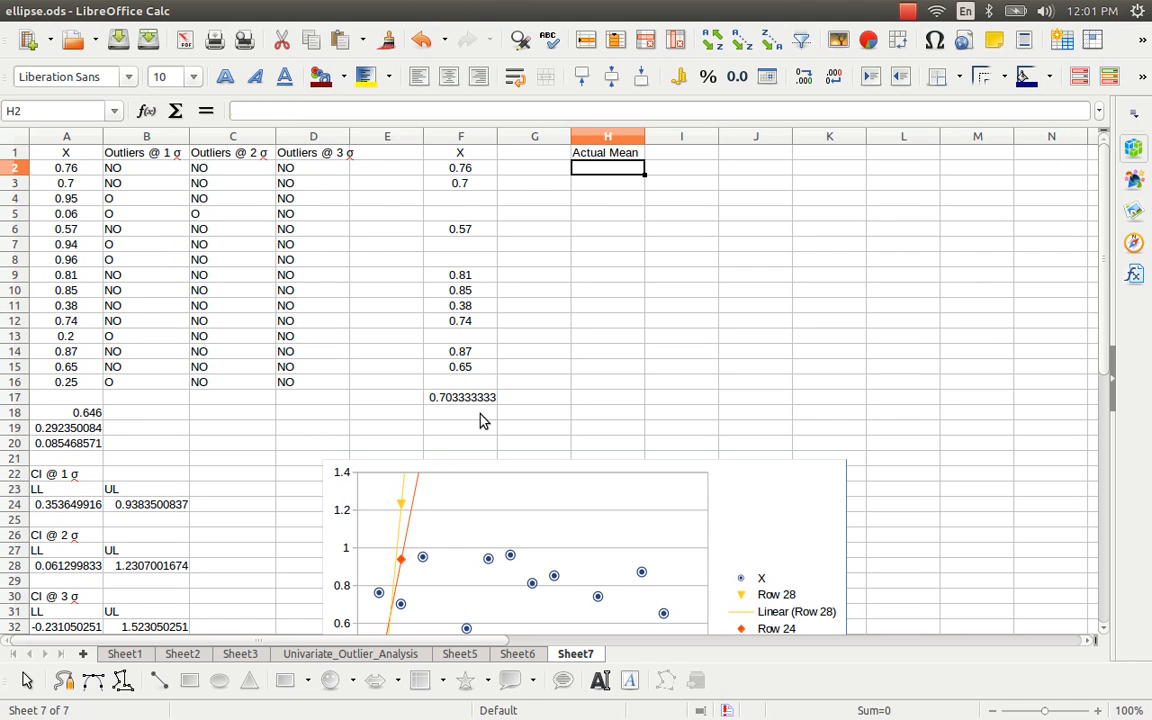
# Link H2 under the "Actual Mean" heading to the original mean in A18
pyautogui.write('=')
pyautogui.press('Left')
pyautogui.press('Left')
pyautogui.press('Left')
pyautogui.press('Left')
pyautogui.press('Left')
pyautogui.press('Left')
pyautogui.press('Left')
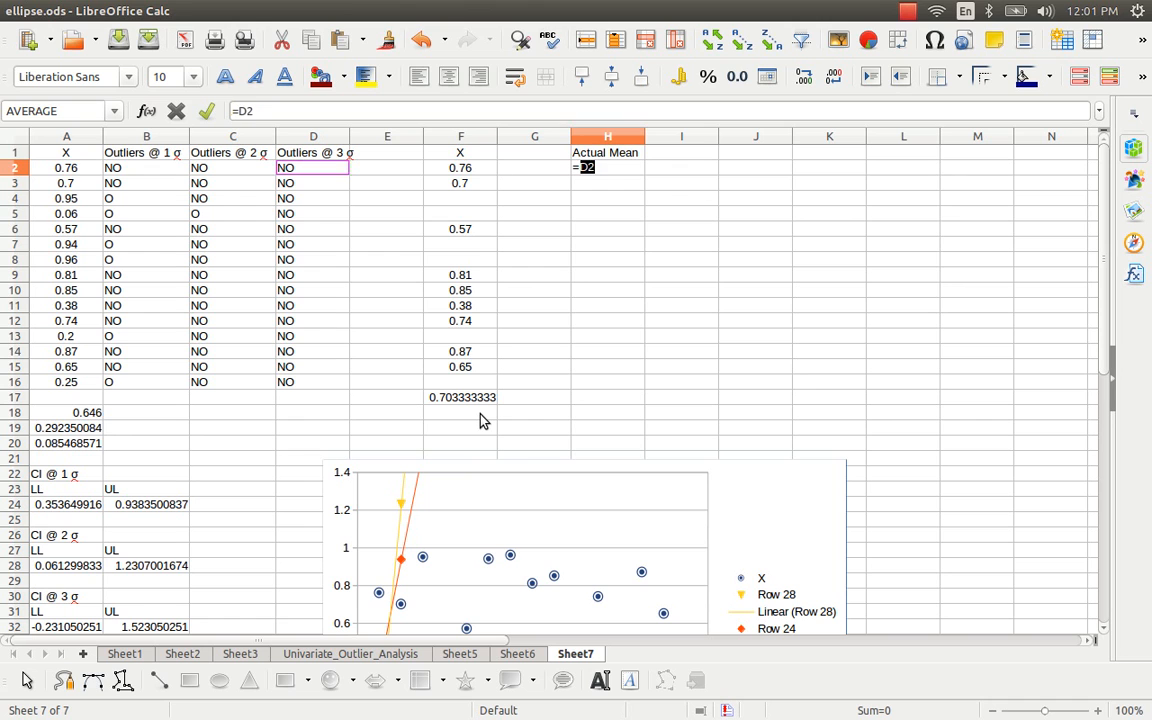
pyautogui.press('Down')
pyautogui.press('Down')
pyautogui.press('Down')
pyautogui.press('Down')
pyautogui.press('Down')
pyautogui.press('Down')
pyautogui.press('Down')
pyautogui.press('Down')
pyautogui.press('Down')
pyautogui.press('Down')
pyautogui.press('Down')
pyautogui.press('Down')
pyautogui.press('Down')
pyautogui.press('Down')
pyautogui.press('Down')
pyautogui.press('Down')
pyautogui.press('Down')
pyautogui.press('Down')
pyautogui.press('Up')
pyautogui.press('Up')
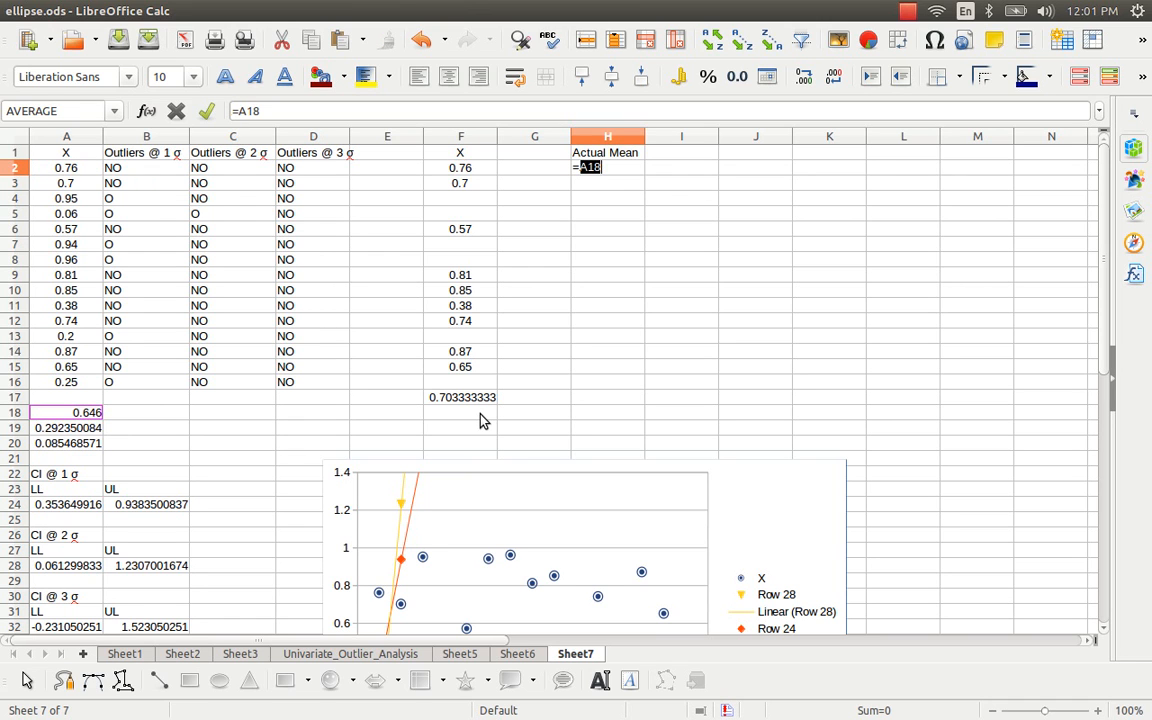
pyautogui.press('Return')
# Enter the heading "Changed Mean" in cell I1
pyautogui.press('Up')
pyautogui.press('Up')
pyautogui.press('Right')
pyautogui.press('Right')
pyautogui.press('Left')
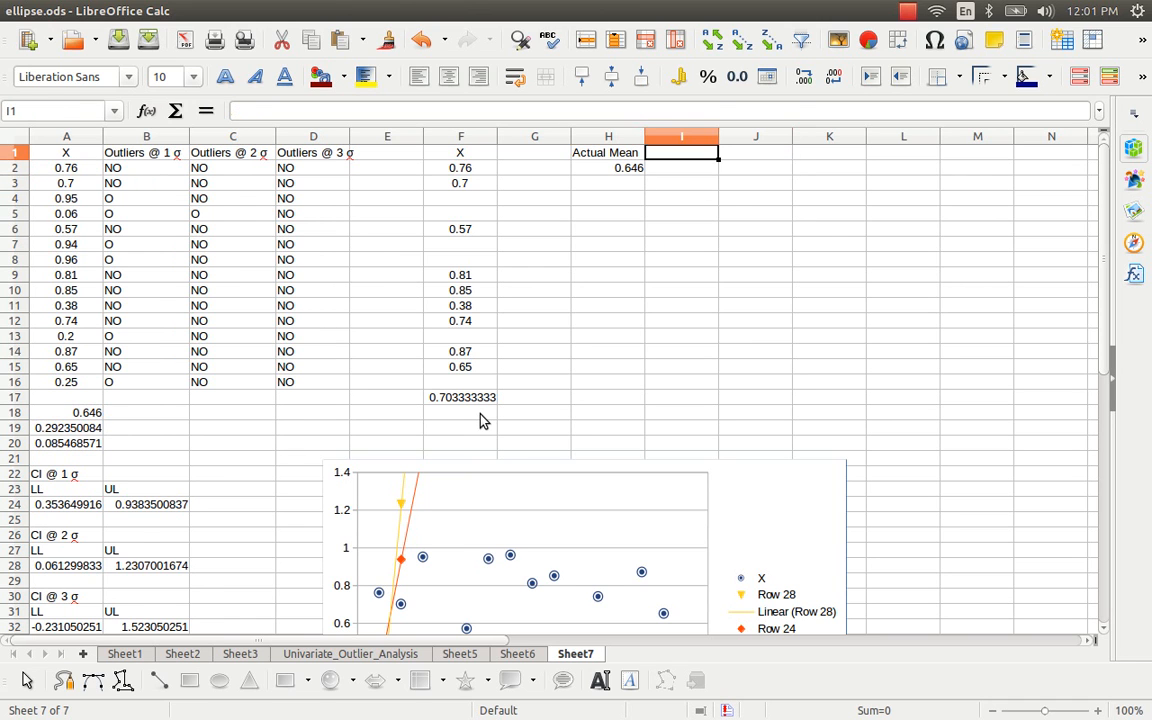
pyautogui.write('Chna')
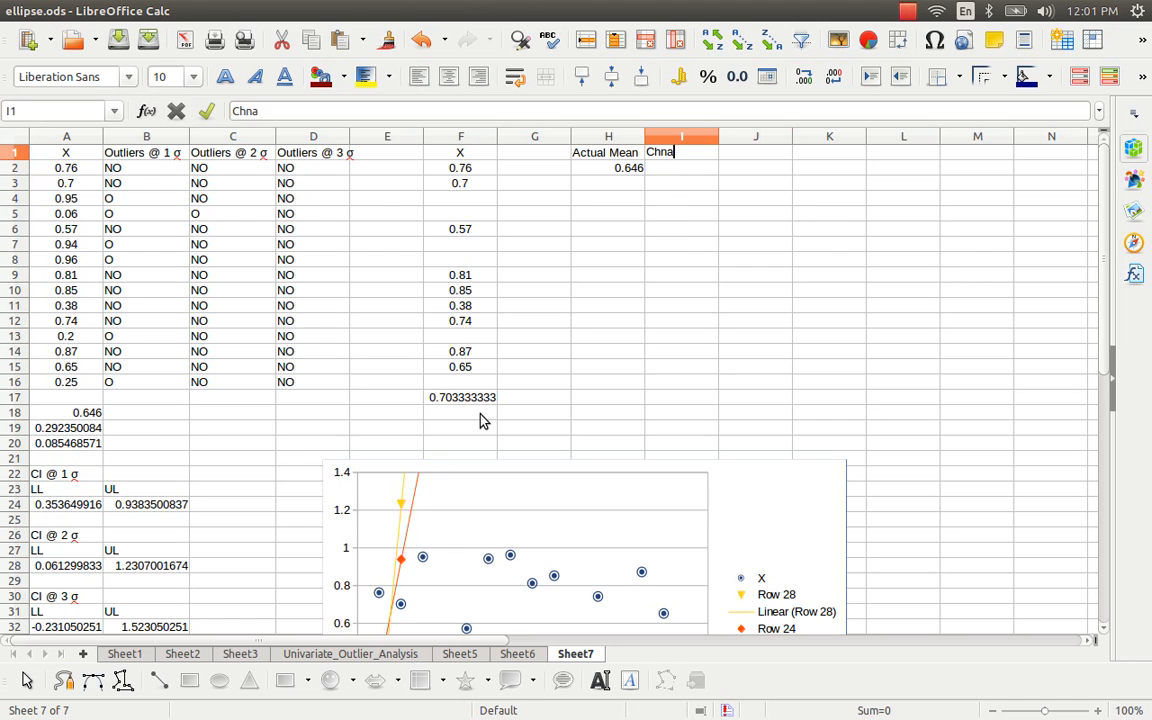
pyautogui.press('BackSpace')
pyautogui.press('BackSpace')
pyautogui.write('anged Mean')
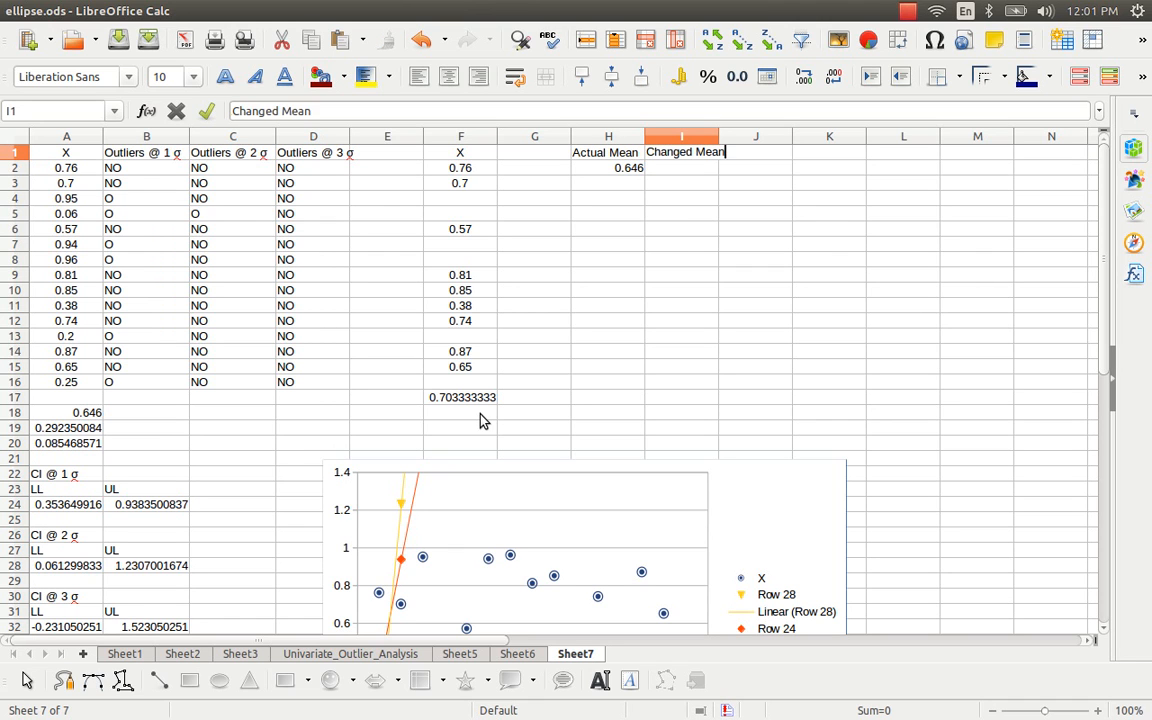
pyautogui.press('Return')
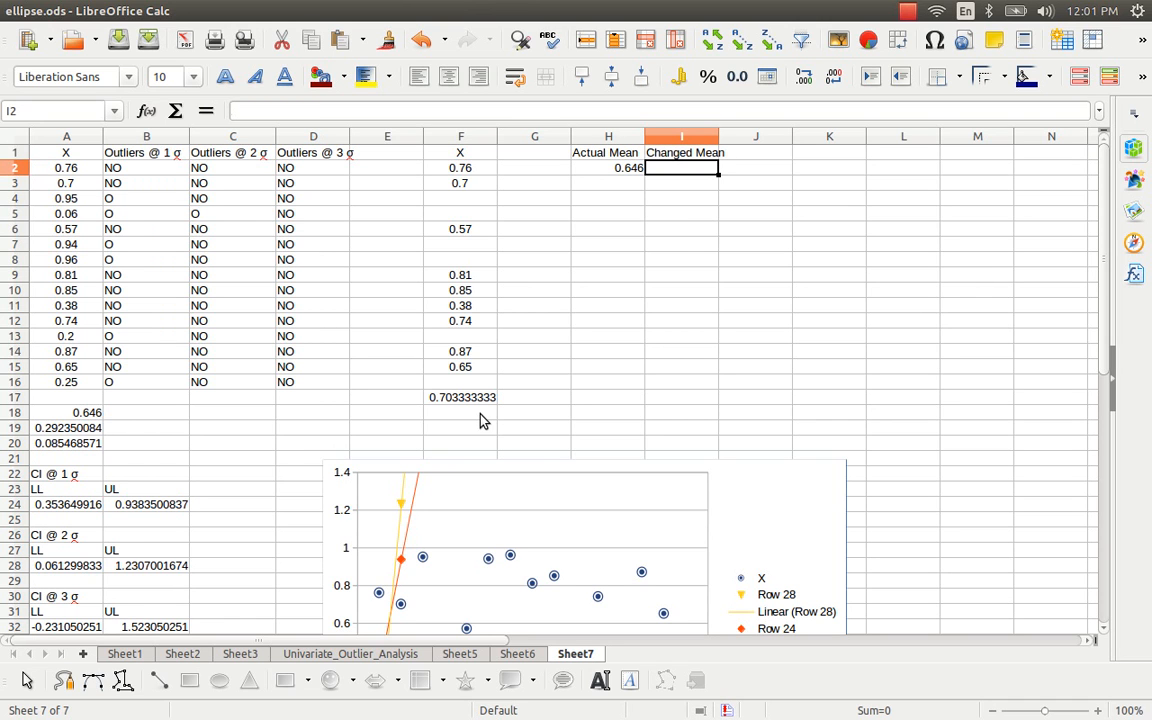
# Link I2 under the "Changed Mean" heading to the outlier-free mean in F17
pyautogui.write('=')
pyautogui.press('Left')
pyautogui.press('Left')
pyautogui.press('Left')
pyautogui.press('Left')
pyautogui.press('Right')
pyautogui.press('Down')
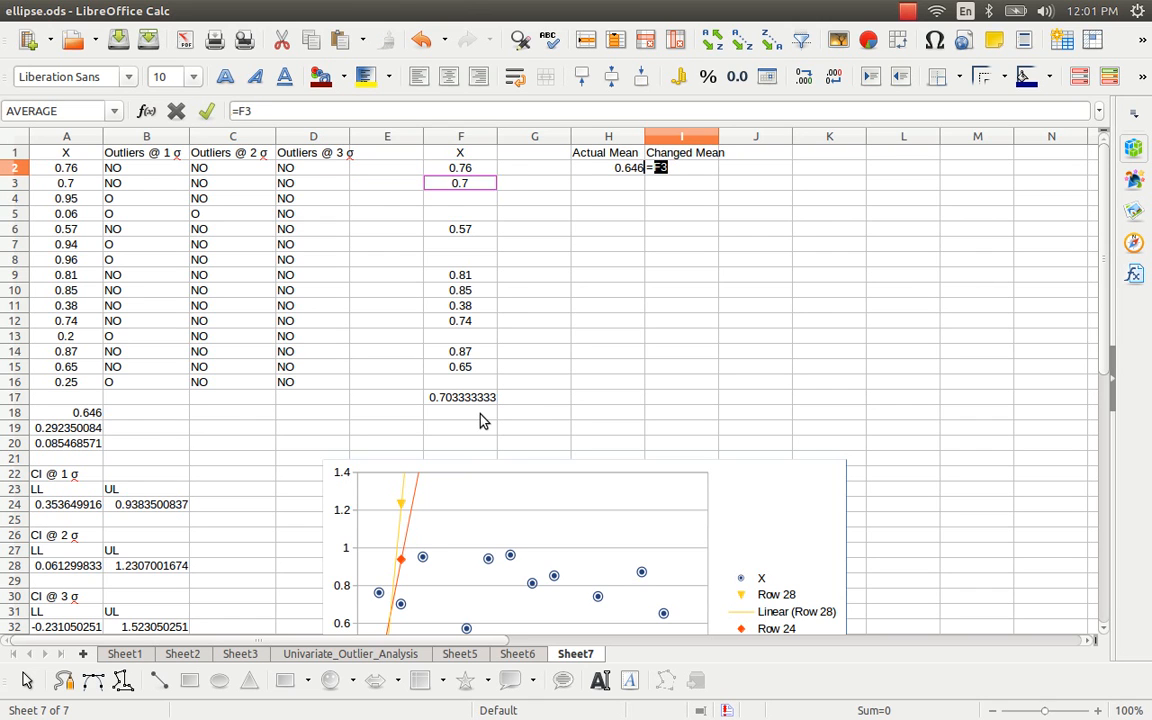
pyautogui.press('Down')
pyautogui.press('Down')
pyautogui.press('Down')
pyautogui.press('Down')
pyautogui.press('Down')
pyautogui.press('Down')
pyautogui.press('Down')
pyautogui.press('Down')
pyautogui.press('Down')
pyautogui.press('Down')
pyautogui.press('Down')
pyautogui.press('Down')
pyautogui.press('Down')
pyautogui.press('Down')
pyautogui.press('Return')
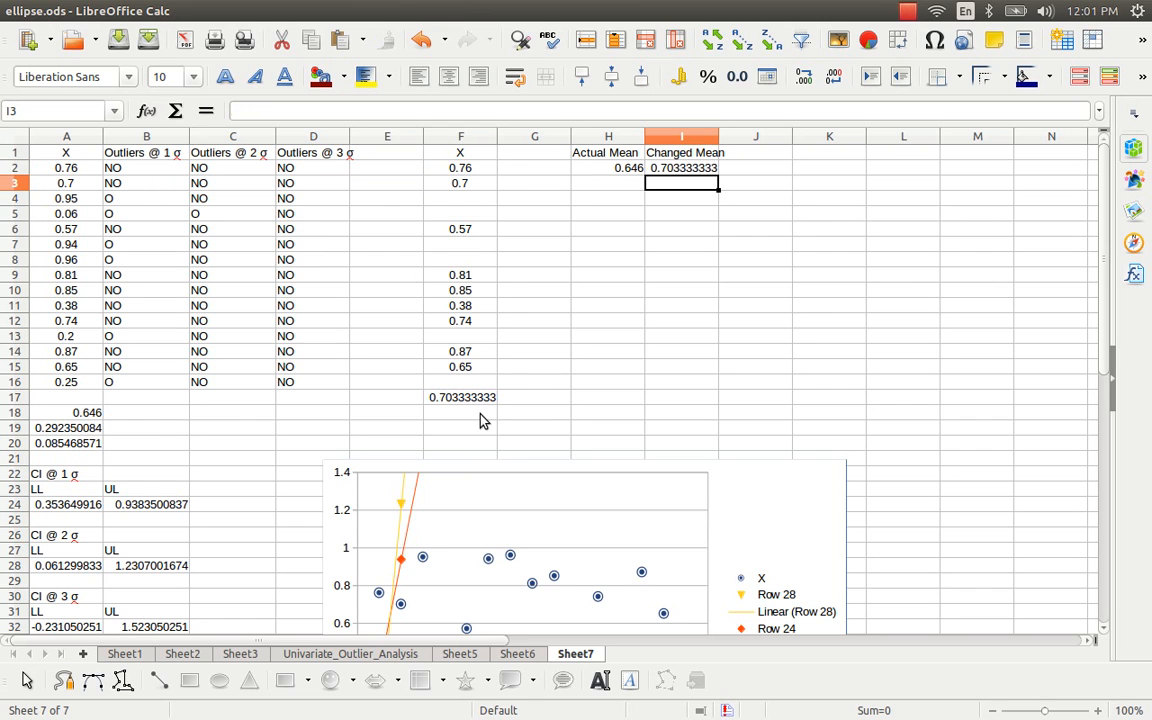
# Compare the actual mean in H2 with the changed mean in I2
pyautogui.press('Up')
pyautogui.press('Down')
pyautogui.press('Up')
pyautogui.press('Left')
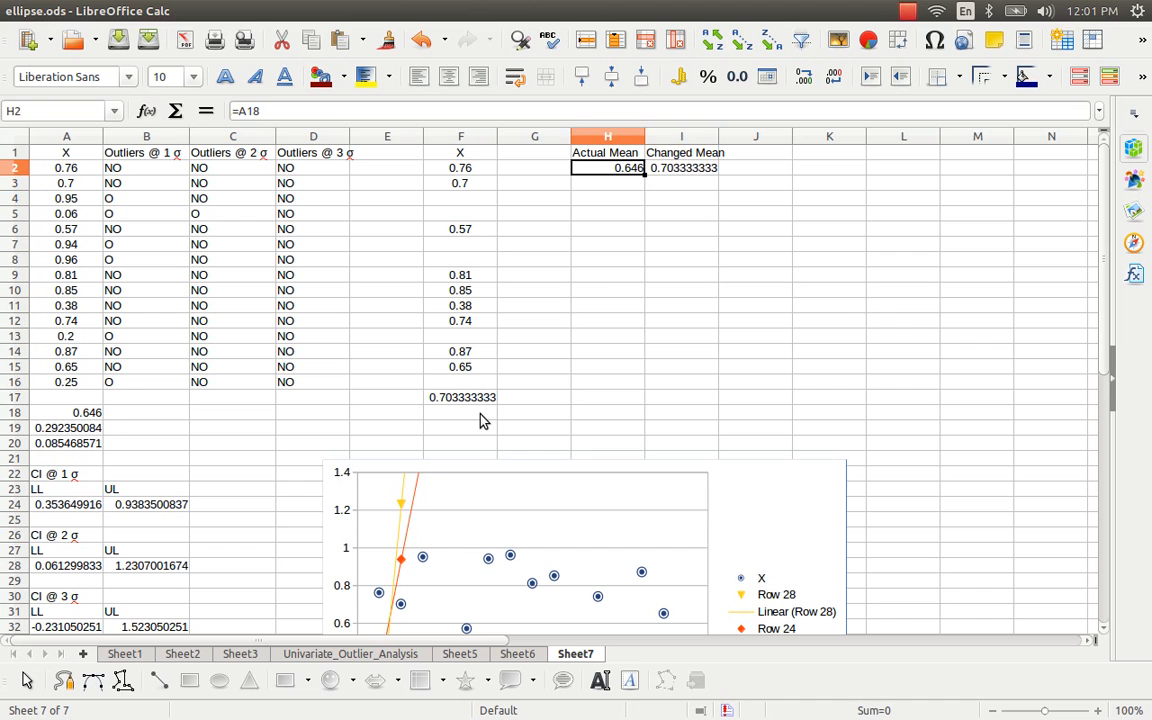
pyautogui.press('Right')
# Open gnome-paint in a maximized window and enlarge the blank canvas to 1208x748
pyautogui.hotkey('alt', 'F1')
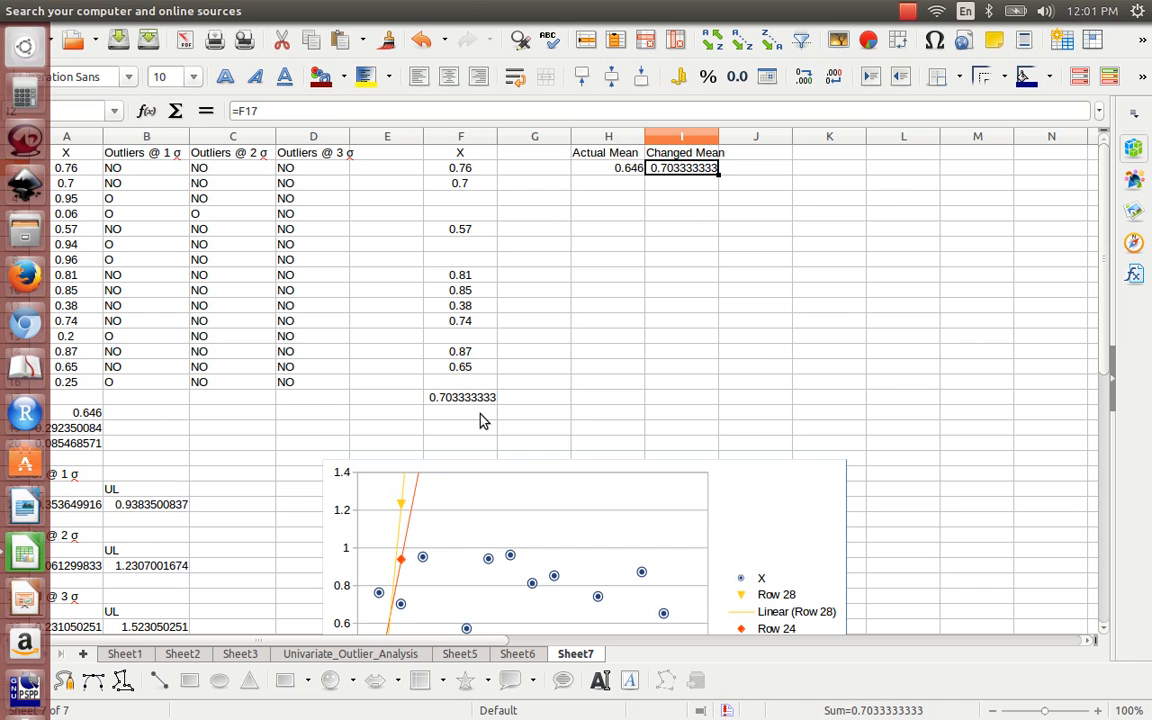
pyautogui.press('Up')
pyautogui.press('Up')
pyautogui.press('Up')
pyautogui.press('Up')
pyautogui.press('Return')
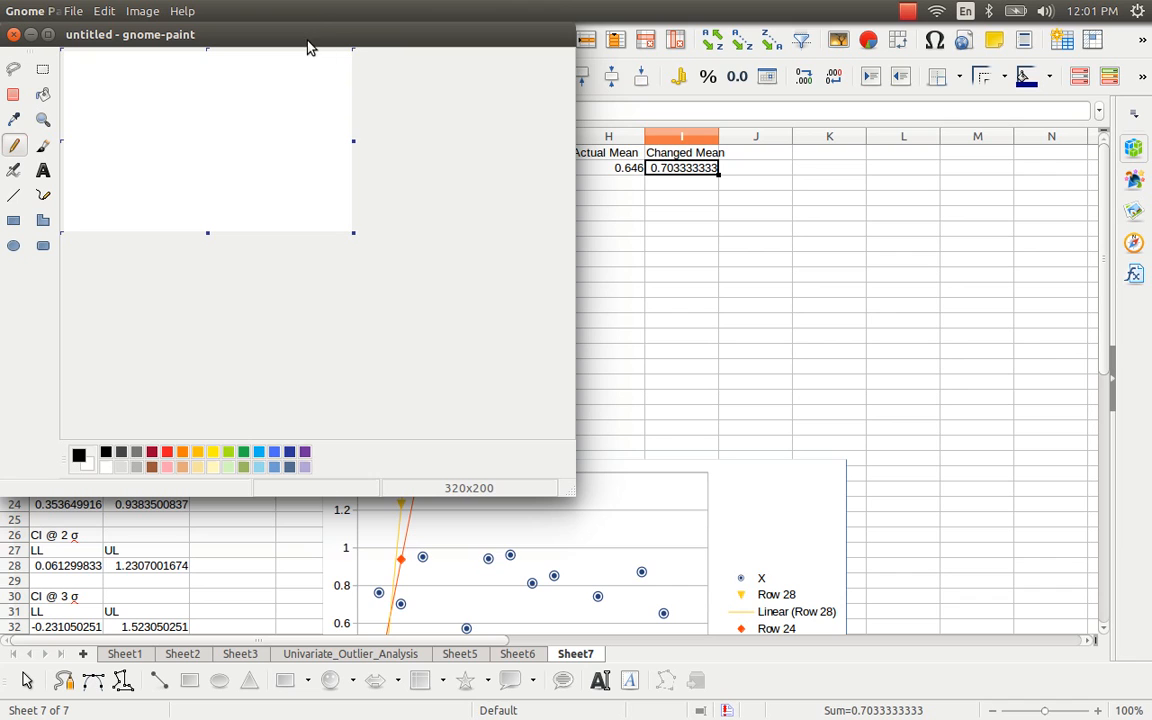
pyautogui.doubleClick(307, 40)
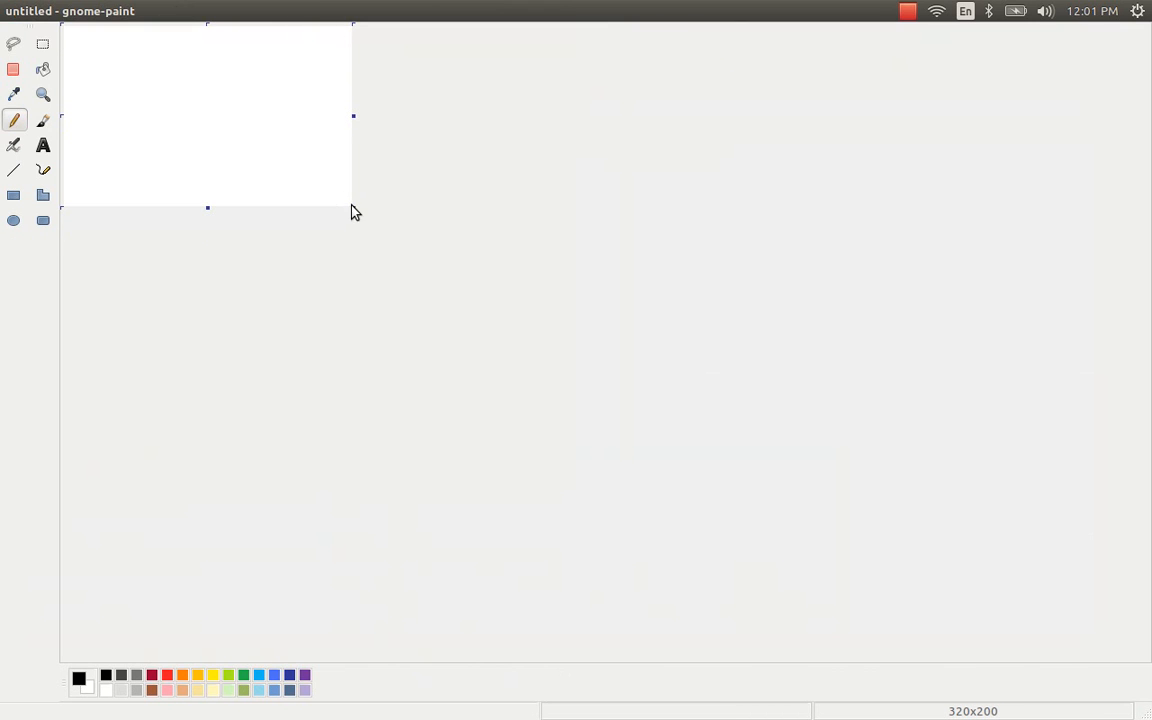
pyautogui.moveTo(347, 202); pyautogui.dragTo(1147, 700)
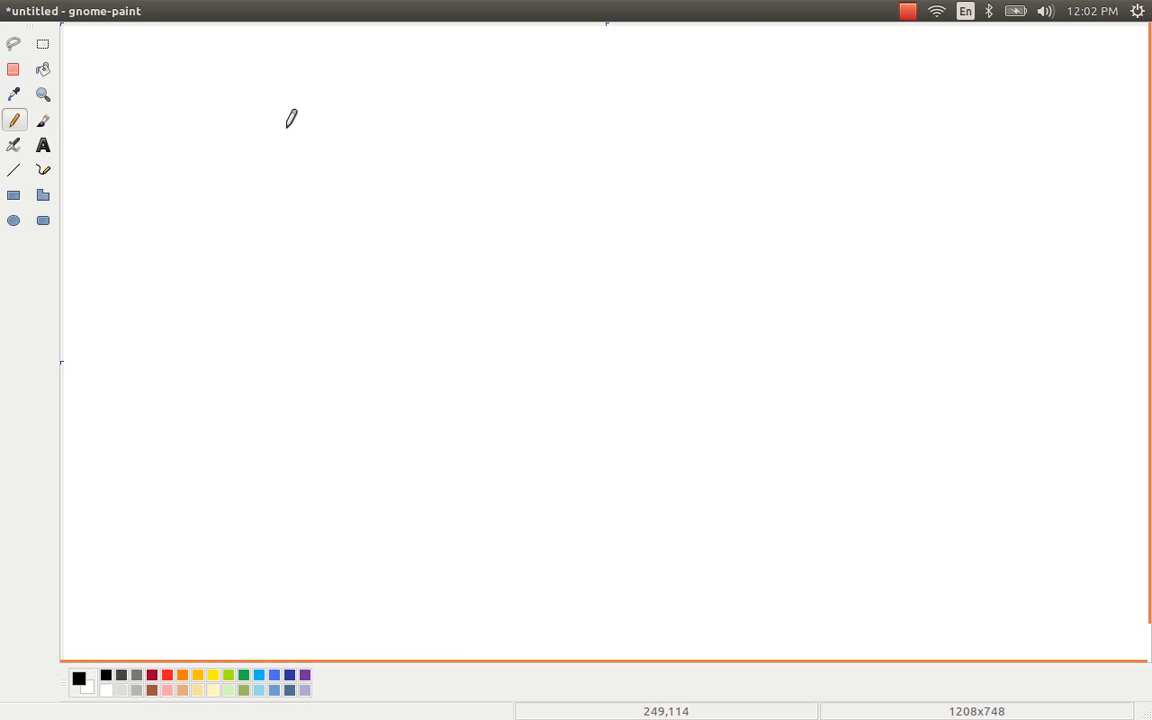
# Handwrite the test statistic t = ((x̄1 − x̄2) − d) / SE in black across the canvas's upper part
pyautogui.moveTo(222, 103)
pyautogui.mouseDown()
pyautogui.moveTo(230, 136)
pyautogui.moveTo(293, 117)
pyautogui.moveTo(306, 131)
pyautogui.mouseUp()
pyautogui.moveTo(371, 92); pyautogui.dragTo(397, 109)
pyautogui.moveTo(390, 92)
pyautogui.mouseDown()
pyautogui.moveTo(381, 102)
pyautogui.moveTo(409, 133)
pyautogui.moveTo(414, 84)
pyautogui.moveTo(493, 127)
pyautogui.moveTo(510, 121)
pyautogui.mouseUp()
pyautogui.moveTo(451, 82); pyautogui.dragTo(491, 81)
pyautogui.moveTo(340, 72); pyautogui.dragTo(348, 115)
pyautogui.moveTo(499, 70)
pyautogui.mouseDown()
pyautogui.moveTo(496, 122)
pyautogui.moveTo(575, 92)
pyautogui.moveTo(612, 101)
pyautogui.mouseUp()
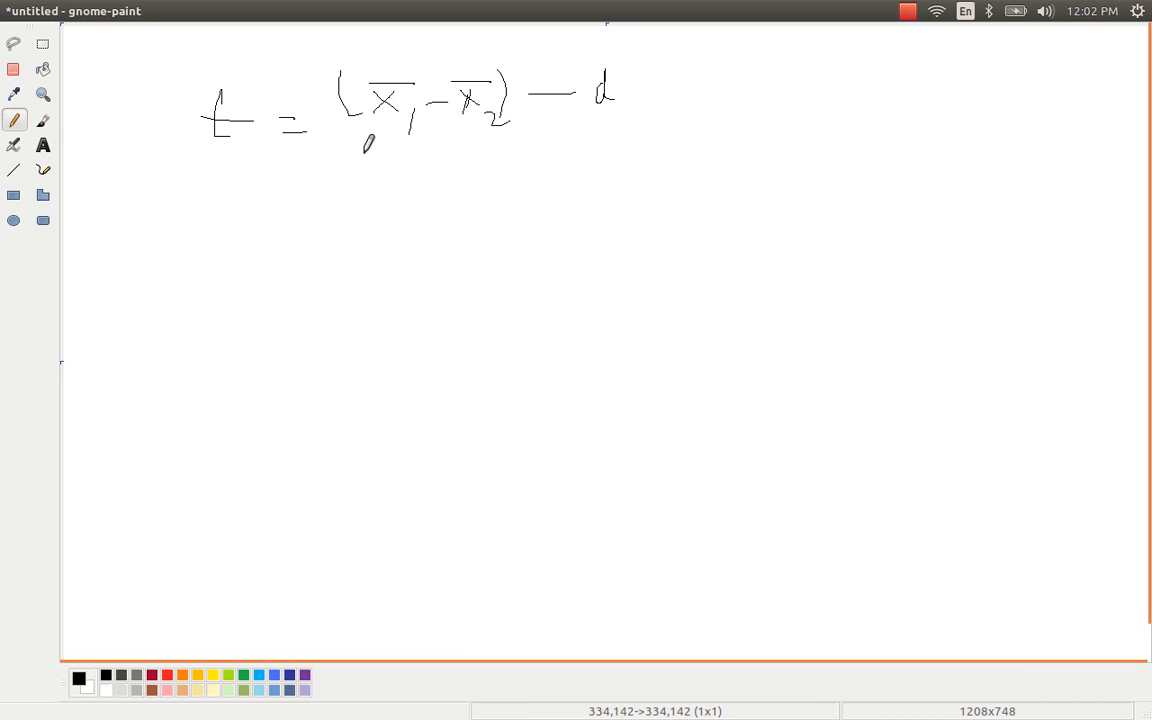
pyautogui.moveTo(365, 152); pyautogui.dragTo(639, 146)
pyautogui.moveTo(495, 186)
pyautogui.mouseDown()
pyautogui.moveTo(472, 214)
pyautogui.moveTo(535, 218)
pyautogui.moveTo(548, 189)
pyautogui.mouseUp()
pyautogui.moveTo(510, 205); pyautogui.dragTo(548, 205)
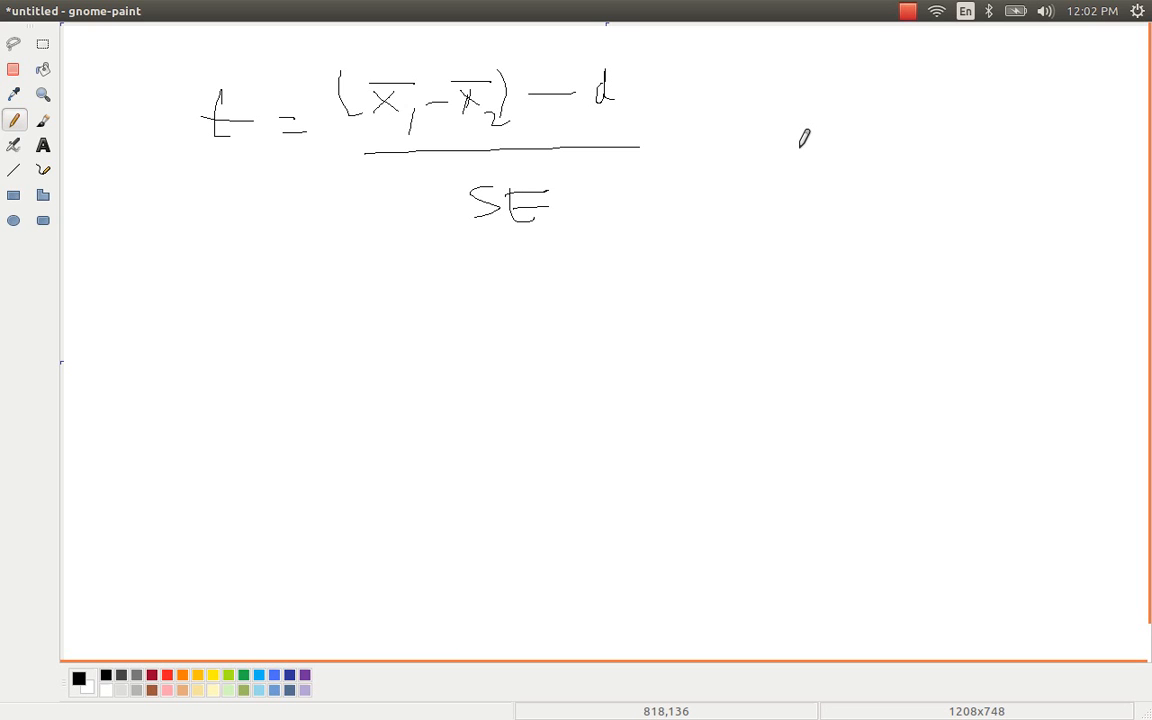
# Handwrite the standard error formula SE = s / √n beside the t formula
pyautogui.moveTo(813, 83)
pyautogui.mouseDown()
pyautogui.moveTo(837, 110)
pyautogui.moveTo(815, 115)
pyautogui.moveTo(833, 84)
pyautogui.moveTo(812, 82)
pyautogui.moveTo(876, 103)
pyautogui.moveTo(922, 94)
pyautogui.mouseUp()
pyautogui.moveTo(904, 104); pyautogui.dragTo(928, 103)
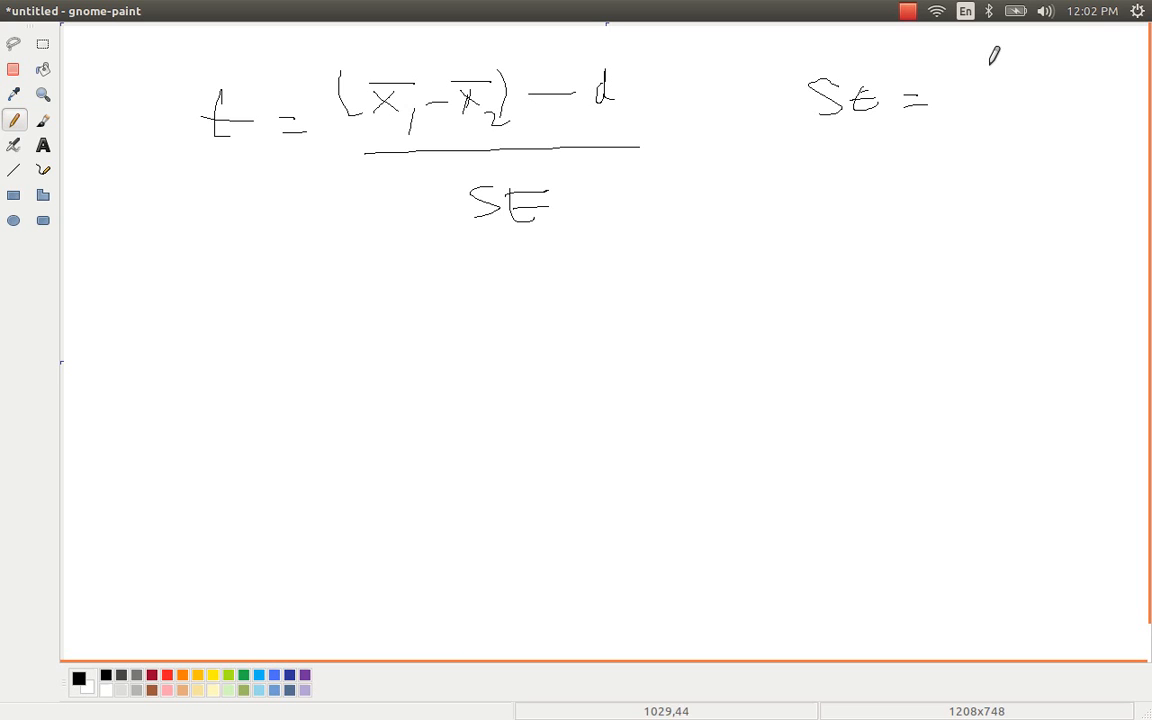
pyautogui.moveTo(991, 68); pyautogui.dragTo(980, 86)
pyautogui.moveTo(968, 101); pyautogui.dragTo(1051, 93)
pyautogui.moveTo(979, 126)
pyautogui.mouseDown()
pyautogui.moveTo(988, 134)
pyautogui.moveTo(1009, 111)
pyautogui.moveTo(1031, 113)
pyautogui.moveTo(1020, 120)
pyautogui.moveTo(1030, 130)
pyautogui.mouseUp()
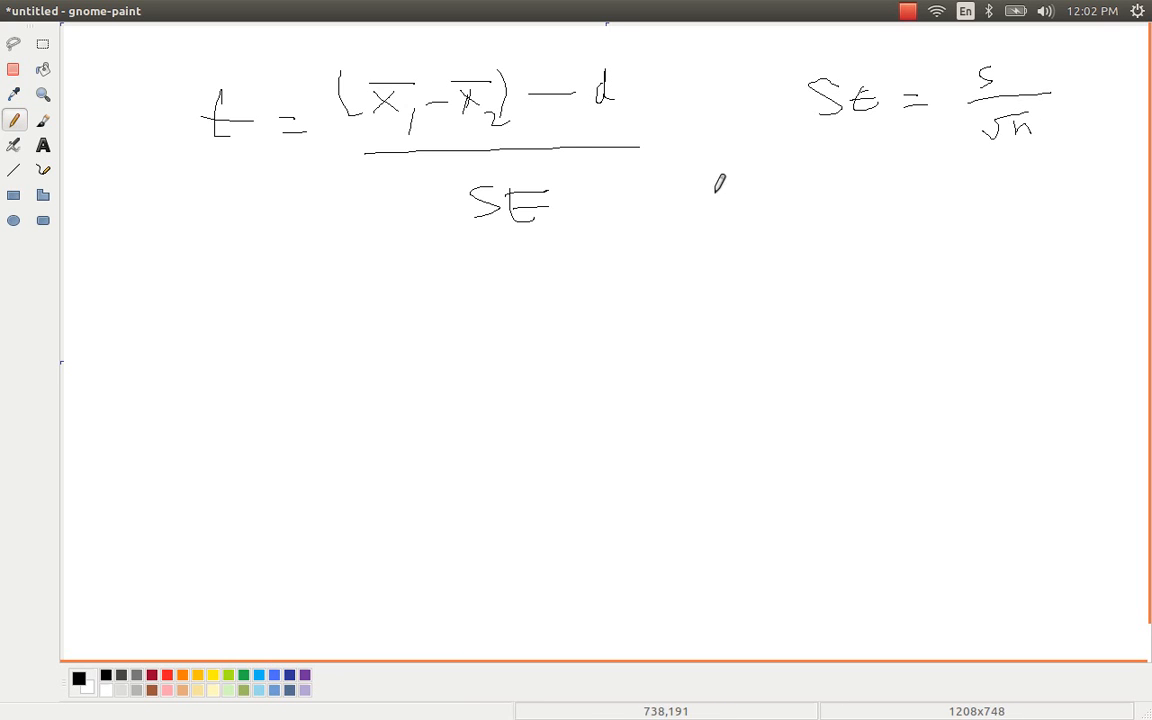
# Circle SE in the t formula's denominator and write the two-sample form SE = √(s1²/n1 + s2²/n2) below SE = s/√n
pyautogui.moveTo(558, 177)
pyautogui.mouseDown()
pyautogui.moveTo(588, 220)
pyautogui.moveTo(562, 176)
pyautogui.mouseUp()
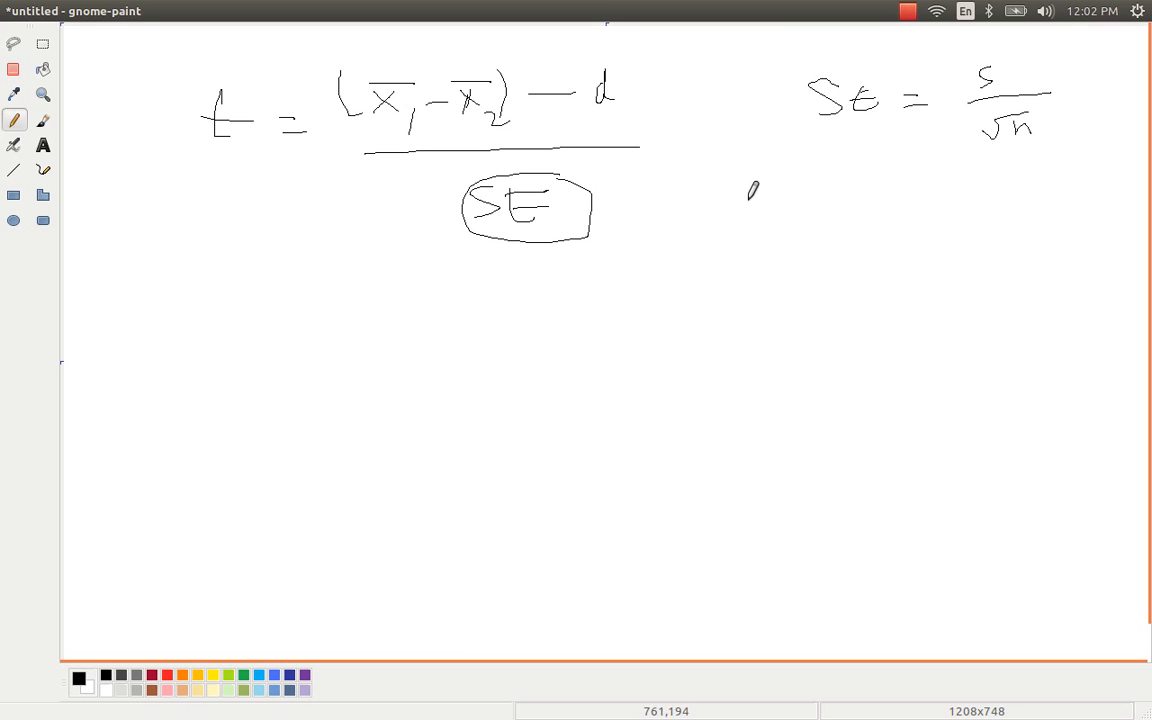
pyautogui.moveTo(719, 197)
pyautogui.mouseDown()
pyautogui.moveTo(706, 216)
pyautogui.moveTo(751, 217)
pyautogui.moveTo(749, 197)
pyautogui.moveTo(749, 208)
pyautogui.moveTo(778, 213)
pyautogui.moveTo(812, 152)
pyautogui.moveTo(1005, 143)
pyautogui.mouseUp()
pyautogui.moveTo(861, 171)
pyautogui.mouseDown()
pyautogui.moveTo(857, 192)
pyautogui.moveTo(877, 205)
pyautogui.moveTo(881, 181)
pyautogui.moveTo(909, 207)
pyautogui.moveTo(879, 230)
pyautogui.moveTo(980, 207)
pyautogui.moveTo(958, 218)
pyautogui.mouseUp()
pyautogui.moveTo(1005, 170)
pyautogui.mouseDown()
pyautogui.moveTo(997, 176)
pyautogui.moveTo(1025, 201)
pyautogui.moveTo(1048, 206)
pyautogui.moveTo(1025, 167)
pyautogui.moveTo(1060, 211)
pyautogui.moveTo(1020, 240)
pyautogui.moveTo(1064, 258)
pyautogui.mouseUp()
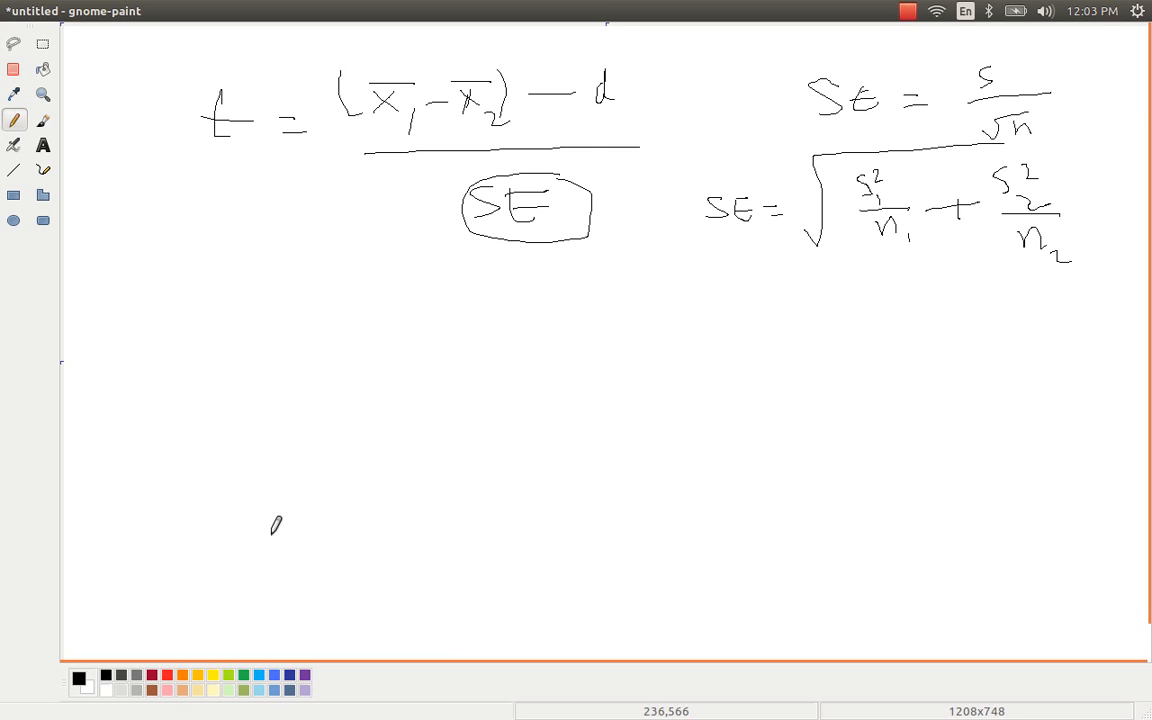
# Circle x̄1, x̄2 and d in the t formula's numerator in red
pyautogui.click(165, 675)
pyautogui.moveTo(398, 60)
pyautogui.mouseDown()
pyautogui.moveTo(390, 108)
pyautogui.moveTo(358, 63)
pyautogui.mouseUp()
pyautogui.moveTo(478, 67)
pyautogui.mouseDown()
pyautogui.moveTo(467, 103)
pyautogui.moveTo(503, 79)
pyautogui.moveTo(480, 68)
pyautogui.mouseUp()
pyautogui.moveTo(605, 59)
pyautogui.mouseDown()
pyautogui.moveTo(587, 59)
pyautogui.moveTo(616, 110)
pyautogui.moveTo(600, 60)
pyautogui.mouseUp()
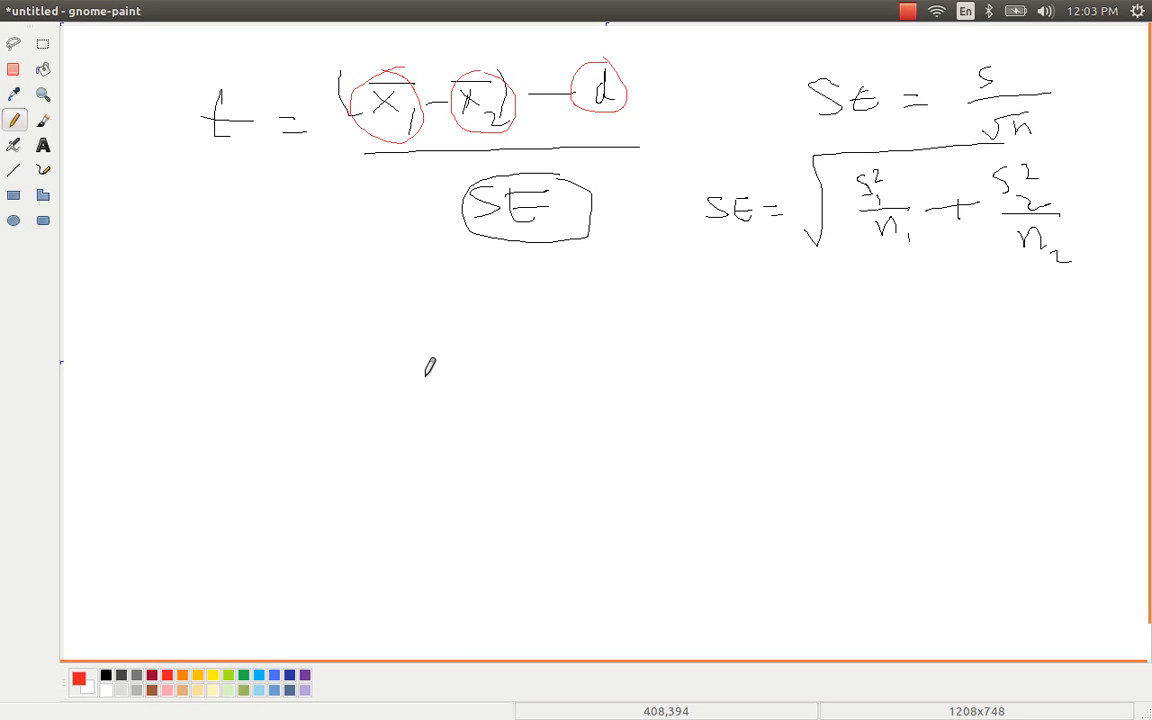
# Write the null hypothesis H0: (x̄1 − x̄2) = 0 in red below the t formula
pyautogui.moveTo(255, 313)
pyautogui.mouseDown()
pyautogui.moveTo(256, 334)
pyautogui.moveTo(302, 348)
pyautogui.mouseUp()
pyautogui.click(325, 331)
pyautogui.click(326, 340)
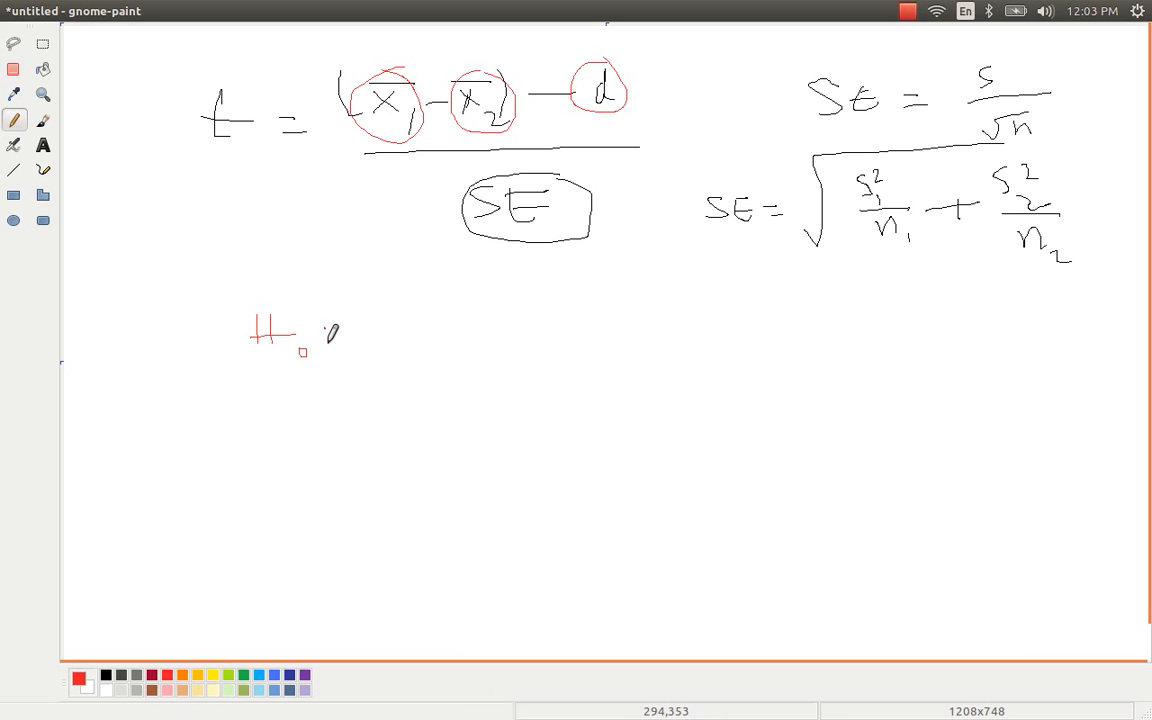
pyautogui.moveTo(402, 322); pyautogui.dragTo(417, 340)
pyautogui.moveTo(417, 323)
pyautogui.mouseDown()
pyautogui.moveTo(401, 341)
pyautogui.moveTo(427, 343)
pyautogui.moveTo(424, 316)
pyautogui.moveTo(461, 327)
pyautogui.moveTo(481, 314)
pyautogui.moveTo(506, 350)
pyautogui.mouseUp()
pyautogui.moveTo(469, 313); pyautogui.dragTo(491, 311)
pyautogui.moveTo(384, 316); pyautogui.dragTo(385, 345)
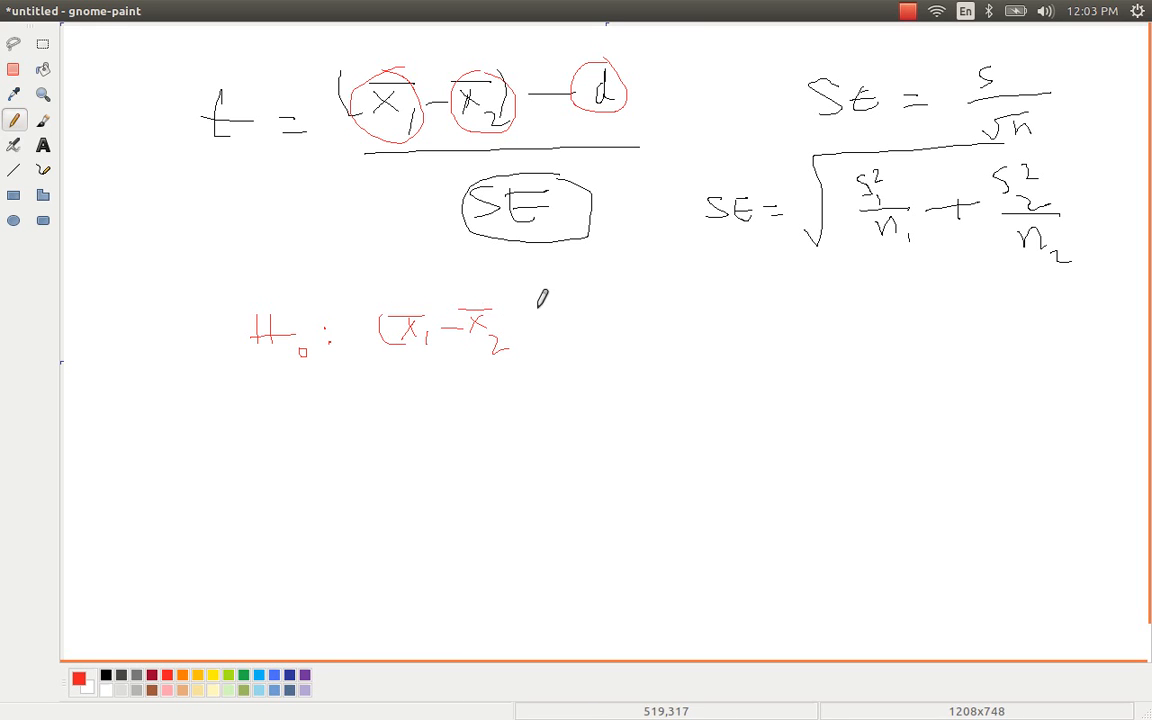
pyautogui.moveTo(525, 297); pyautogui.dragTo(530, 338)
pyautogui.moveTo(551, 326); pyautogui.dragTo(585, 325)
pyautogui.moveTo(565, 331)
pyautogui.mouseDown()
pyautogui.moveTo(627, 327)
pyautogui.moveTo(613, 319)
pyautogui.mouseUp()
# Write the alternative hypothesis Ha = d ≠ 0 in red under the null hypothesis
pyautogui.moveTo(262, 378)
pyautogui.mouseDown()
pyautogui.moveTo(264, 401)
pyautogui.moveTo(310, 392)
pyautogui.moveTo(329, 407)
pyautogui.moveTo(357, 393)
pyautogui.mouseUp()
pyautogui.moveTo(341, 401); pyautogui.dragTo(358, 401)
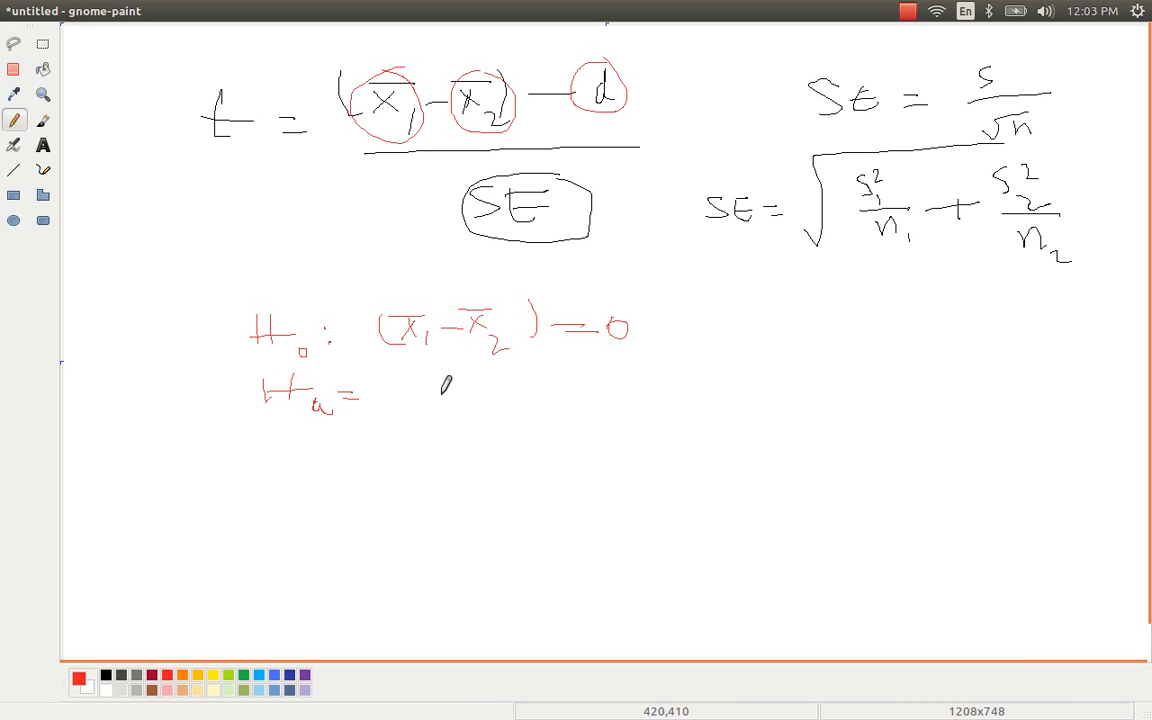
pyautogui.moveTo(441, 393)
pyautogui.mouseDown()
pyautogui.moveTo(432, 400)
pyautogui.moveTo(444, 380)
pyautogui.moveTo(484, 394)
pyautogui.mouseUp()
pyautogui.moveTo(476, 372); pyautogui.dragTo(474, 401)
pyautogui.moveTo(509, 391)
pyautogui.mouseDown()
pyautogui.moveTo(507, 403)
pyautogui.moveTo(509, 392)
pyautogui.mouseUp()
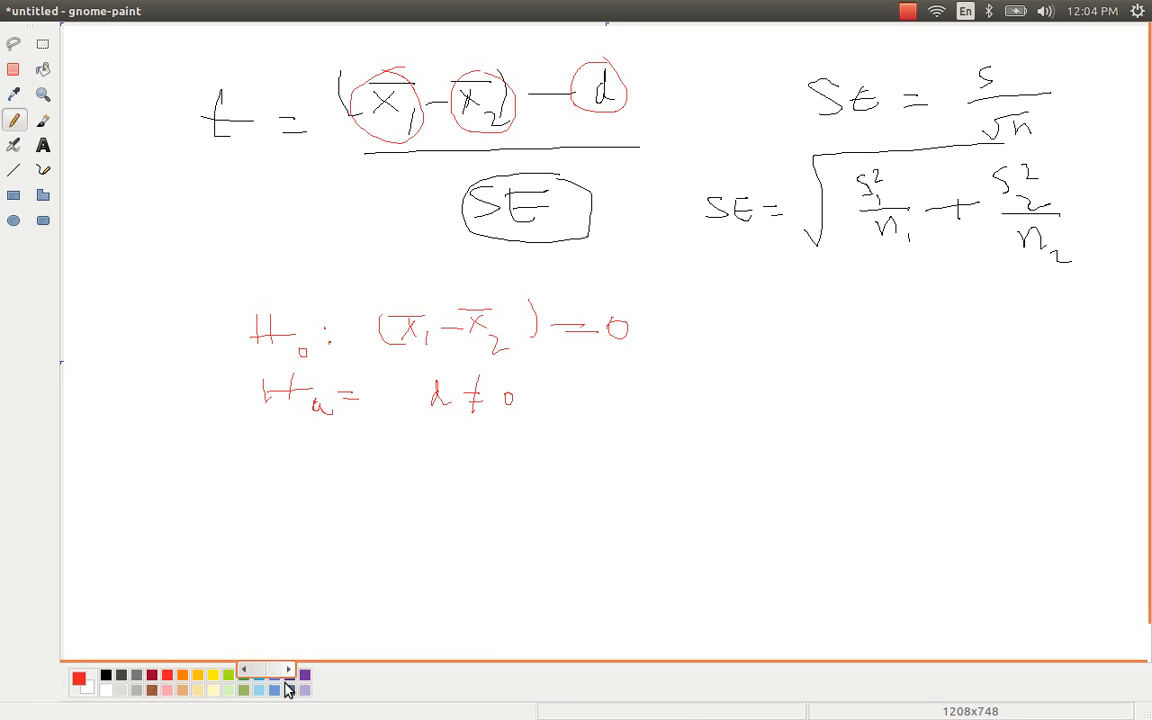
# Write the simplified statistic t = ((x̄1 − x̄2) − 0) / SE in dark blue below the hypotheses
pyautogui.click(290, 676)
pyautogui.moveTo(181, 486)
pyautogui.mouseDown()
pyautogui.moveTo(198, 572)
pyautogui.moveTo(191, 545)
pyautogui.moveTo(281, 560)
pyautogui.mouseUp()
pyautogui.moveTo(328, 518)
pyautogui.mouseDown()
pyautogui.moveTo(378, 549)
pyautogui.moveTo(347, 557)
pyautogui.moveTo(384, 557)
pyautogui.mouseUp()
pyautogui.moveTo(338, 503); pyautogui.dragTo(370, 504)
pyautogui.moveTo(402, 537); pyautogui.dragTo(437, 537)
pyautogui.moveTo(437, 516); pyautogui.dragTo(487, 547)
pyautogui.moveTo(472, 512); pyautogui.dragTo(461, 548)
pyautogui.moveTo(504, 555); pyautogui.dragTo(526, 569)
pyautogui.moveTo(441, 500); pyautogui.dragTo(482, 500)
pyautogui.moveTo(351, 590); pyautogui.dragTo(566, 582)
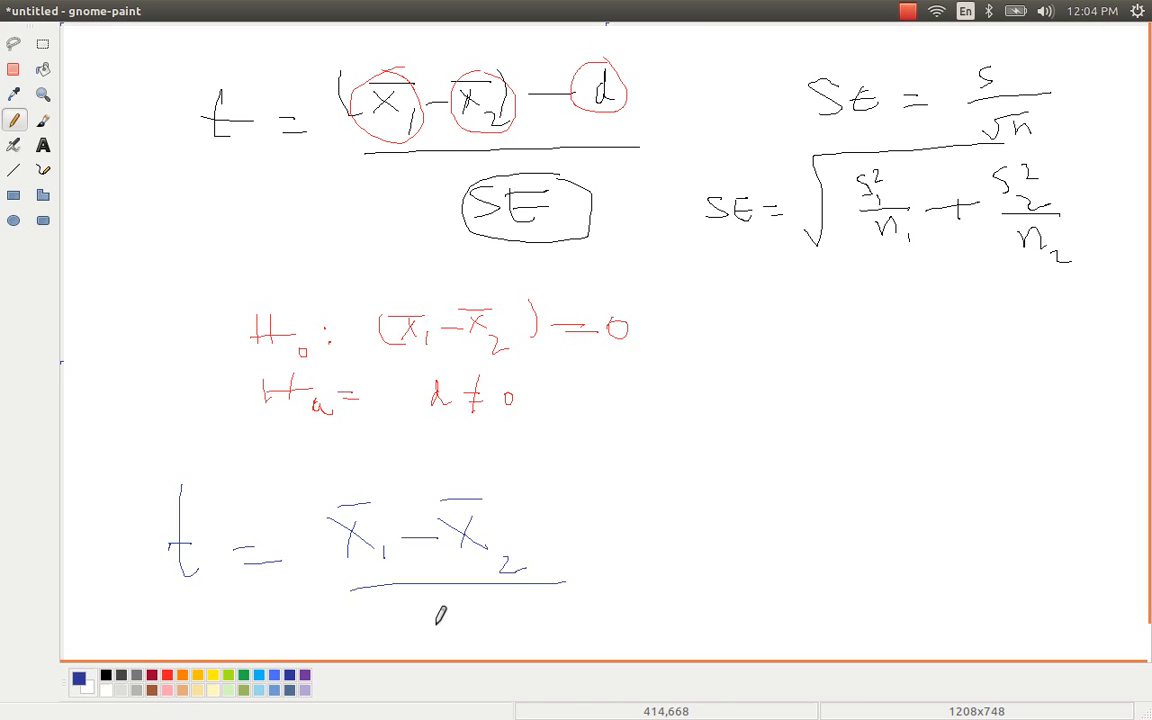
pyautogui.moveTo(438, 613)
pyautogui.mouseDown()
pyautogui.moveTo(422, 633)
pyautogui.moveTo(464, 624)
pyautogui.mouseUp()
pyautogui.moveTo(332, 479); pyautogui.dragTo(389, 582)
pyautogui.moveTo(499, 484)
pyautogui.mouseDown()
pyautogui.moveTo(530, 551)
pyautogui.moveTo(587, 533)
pyautogui.mouseUp()
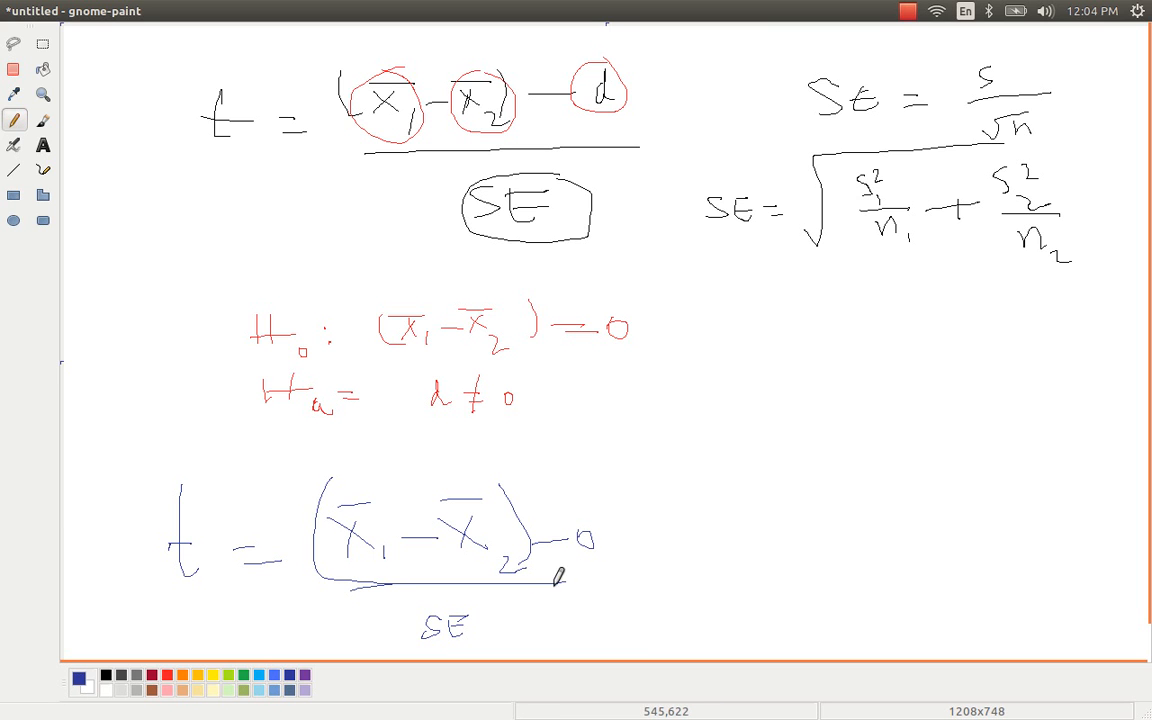
# Switch back to the ellipse.ods spreadsheet in LibreOffice Calc and enter the label "SE" in cell H4
pyautogui.hotkey('alt', 'Tab')
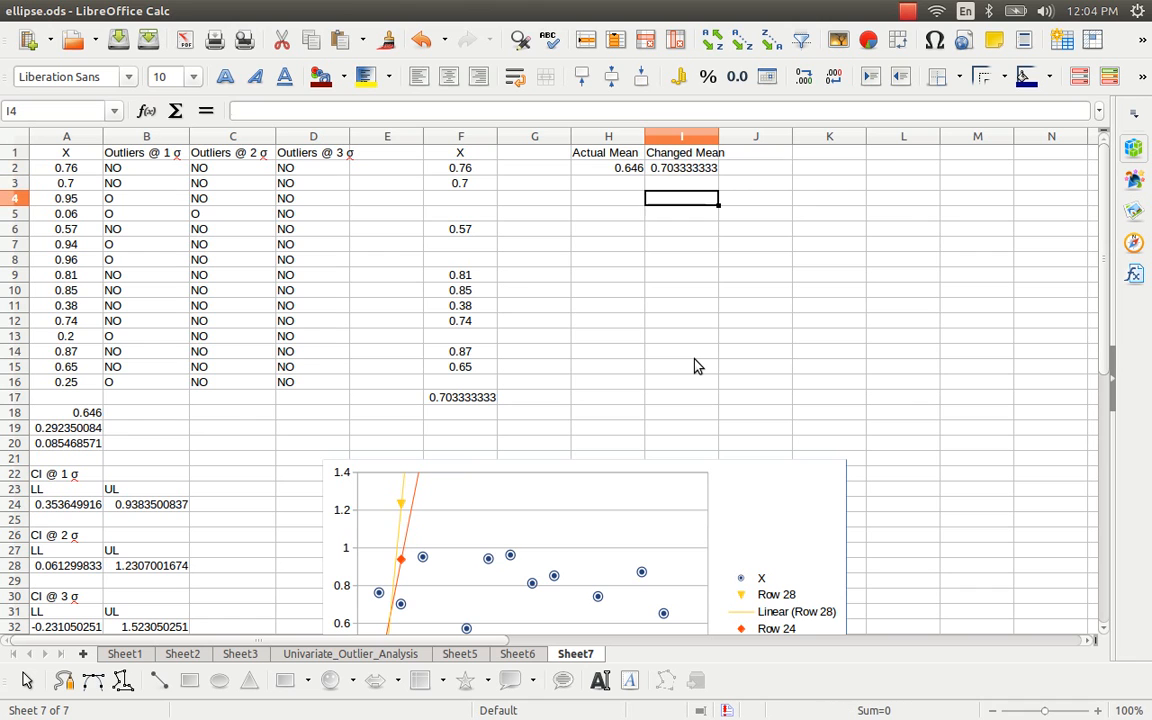
pyautogui.press('Left')
pyautogui.press('Down')
pyautogui.write('SE')
pyautogui.press('Tab')
pyautogui.write('=sqrt(')
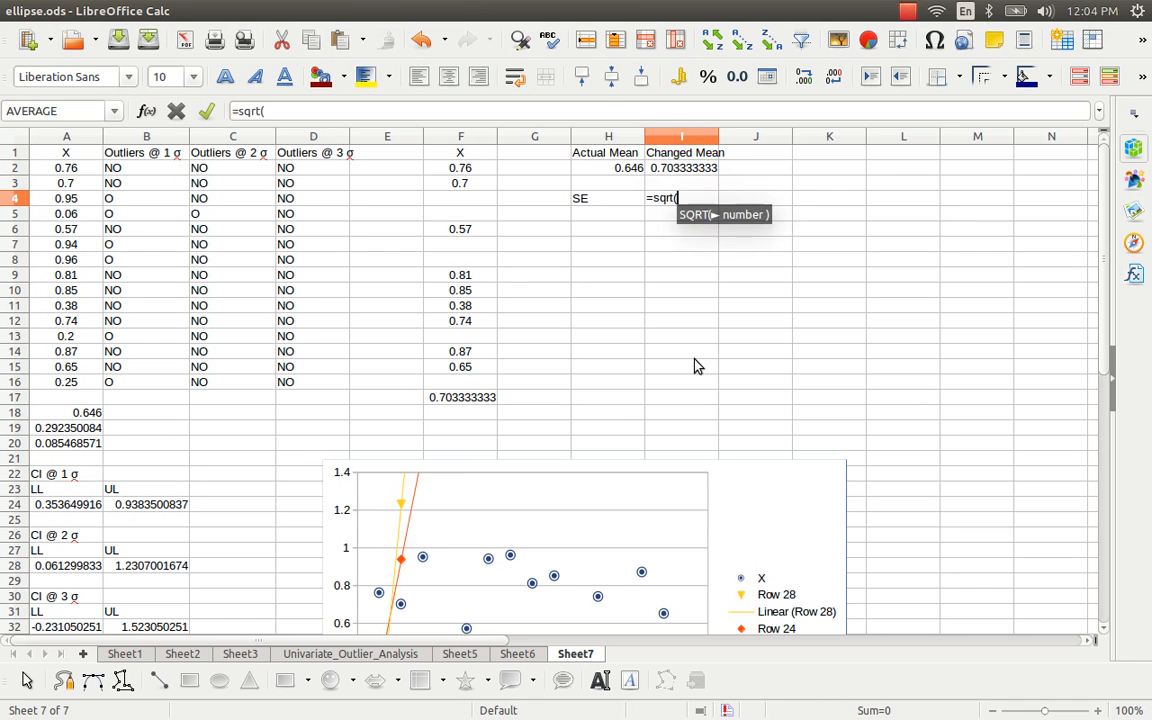
pyautogui.press('Left')
pyautogui.press('Left')
pyautogui.press('Left')
pyautogui.press('Left')
pyautogui.press('Left')
pyautogui.press('Left')
pyautogui.press('Left')
pyautogui.press('Left')
pyautogui.press('Down')
pyautogui.press('Down')
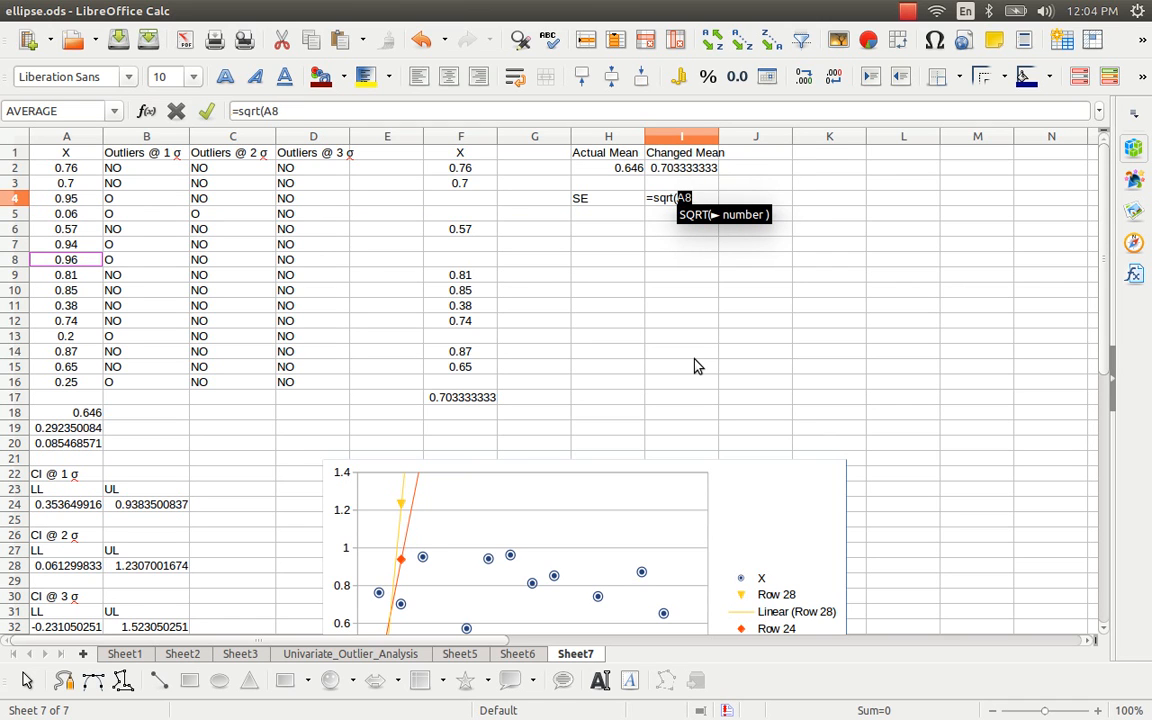
pyautogui.press('Escape')
pyautogui.press('Down')
pyautogui.press('Down')
pyautogui.press('Down')
pyautogui.press('Down')
pyautogui.press('Down')
pyautogui.press('Down')
# Calculate the sample variance of the outlier-free X data in cell F18 with =VAR.S(F2:F15)
pyautogui.press('Down')
pyautogui.press('Down')
pyautogui.press('Down')
pyautogui.press('Down')
pyautogui.press('Down')
pyautogui.press('Down')
pyautogui.press('Down')
pyautogui.press('Down')
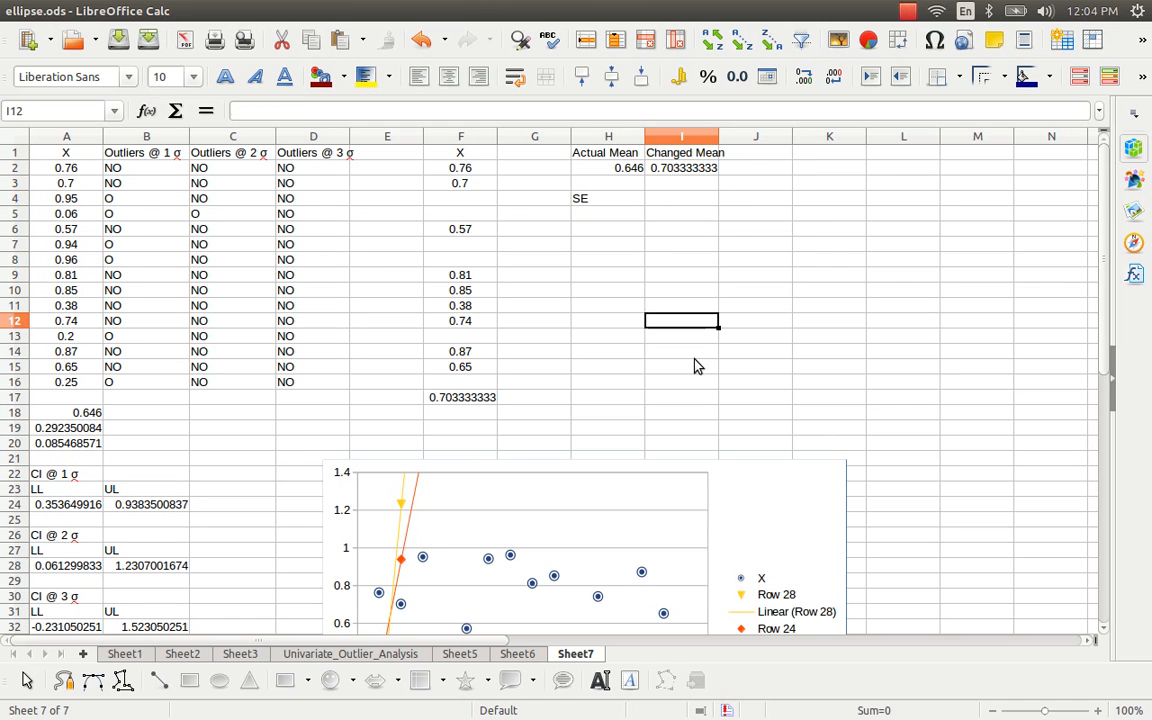
pyautogui.press('Left')
pyautogui.press('Left')
pyautogui.press('Left')
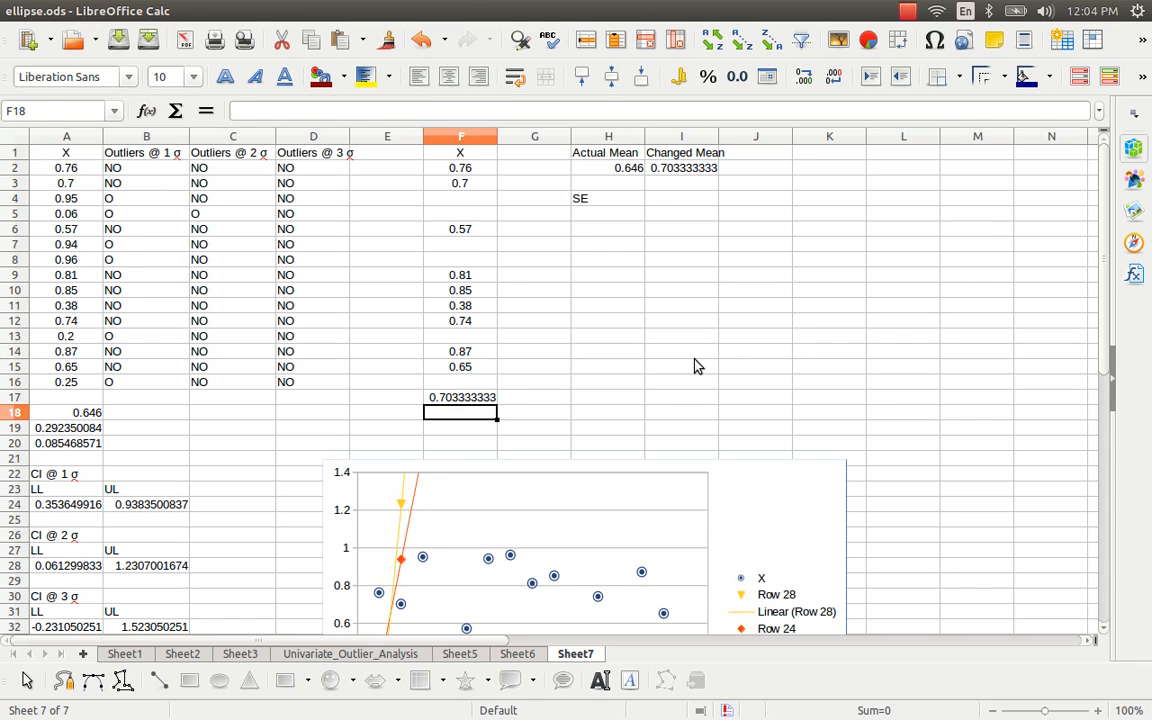
pyautogui.write('=var.s(')
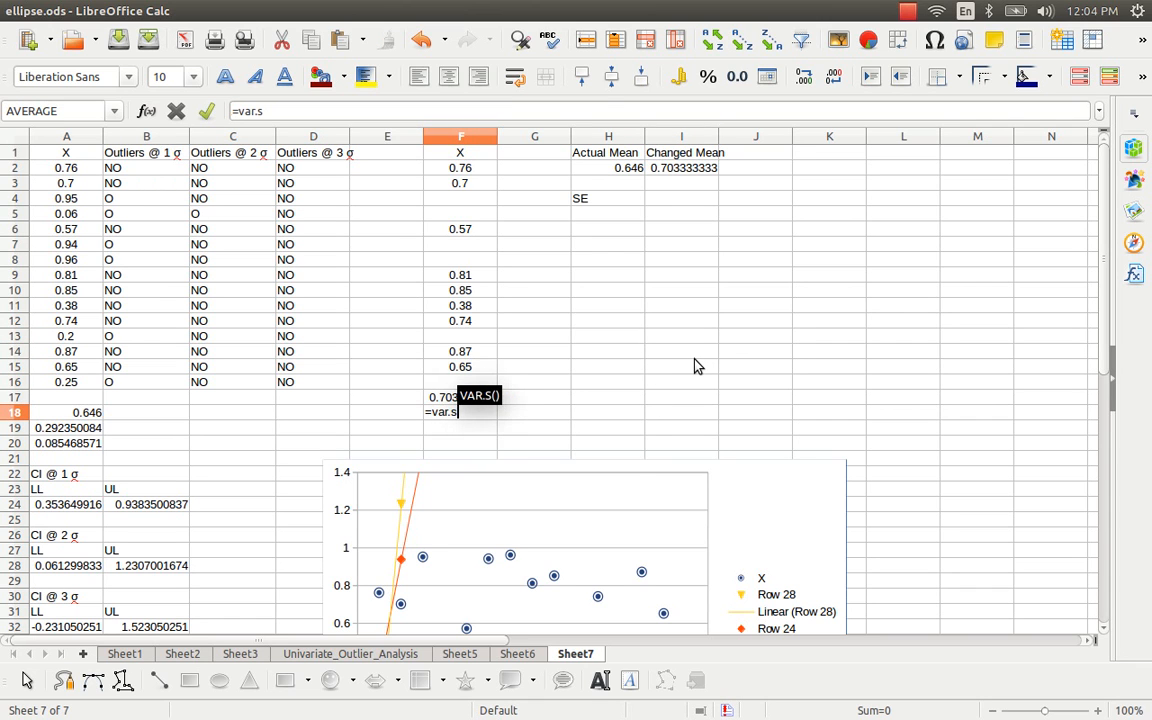
pyautogui.press('Up')
pyautogui.press('Up')
pyautogui.press('Up')
pyautogui.hotkey('shift', 'Up')
pyautogui.hotkey('shift', 'Up')
pyautogui.hotkey('shift', 'Up')
pyautogui.hotkey('shift', 'Up')
pyautogui.hotkey('shift', 'Up')
pyautogui.hotkey('shift', 'Up')
pyautogui.hotkey('shift', 'Up')
pyautogui.hotkey('shift', 'Up')
pyautogui.hotkey('shift', 'Up')
pyautogui.hotkey('shift', 'Up')
pyautogui.hotkey('shift', 'Up')
pyautogui.hotkey('shift', 'Up')
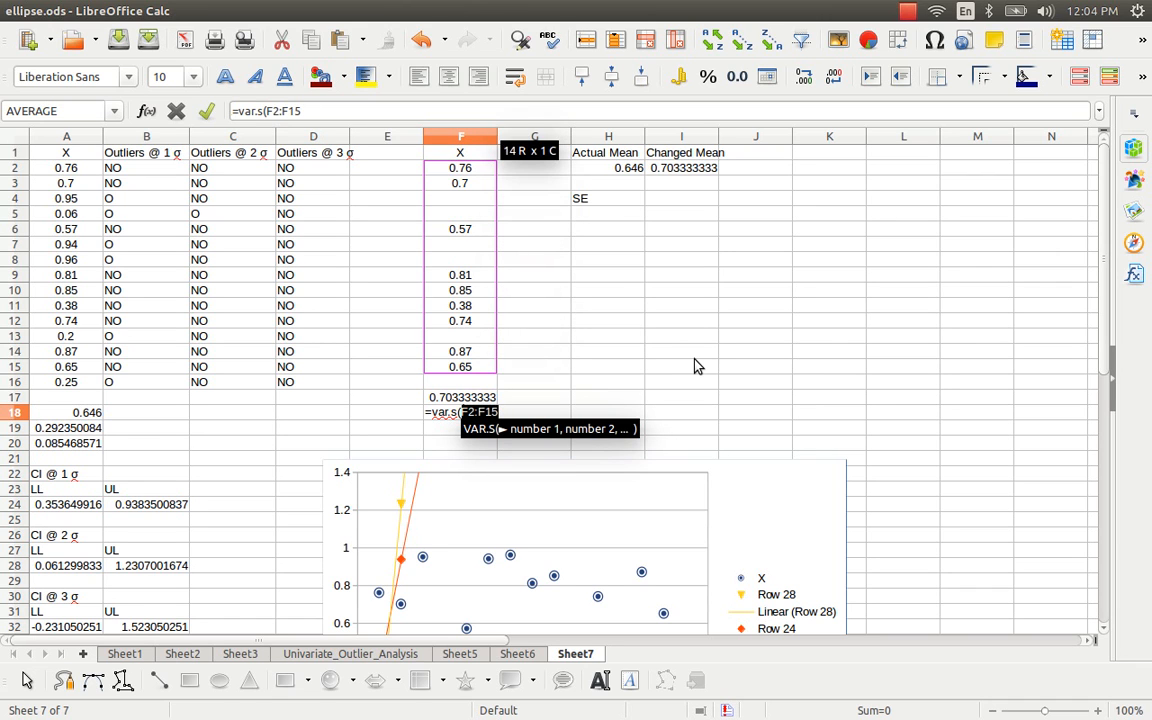
pyautogui.write(')')
pyautogui.press('Return')
pyautogui.press('Up')
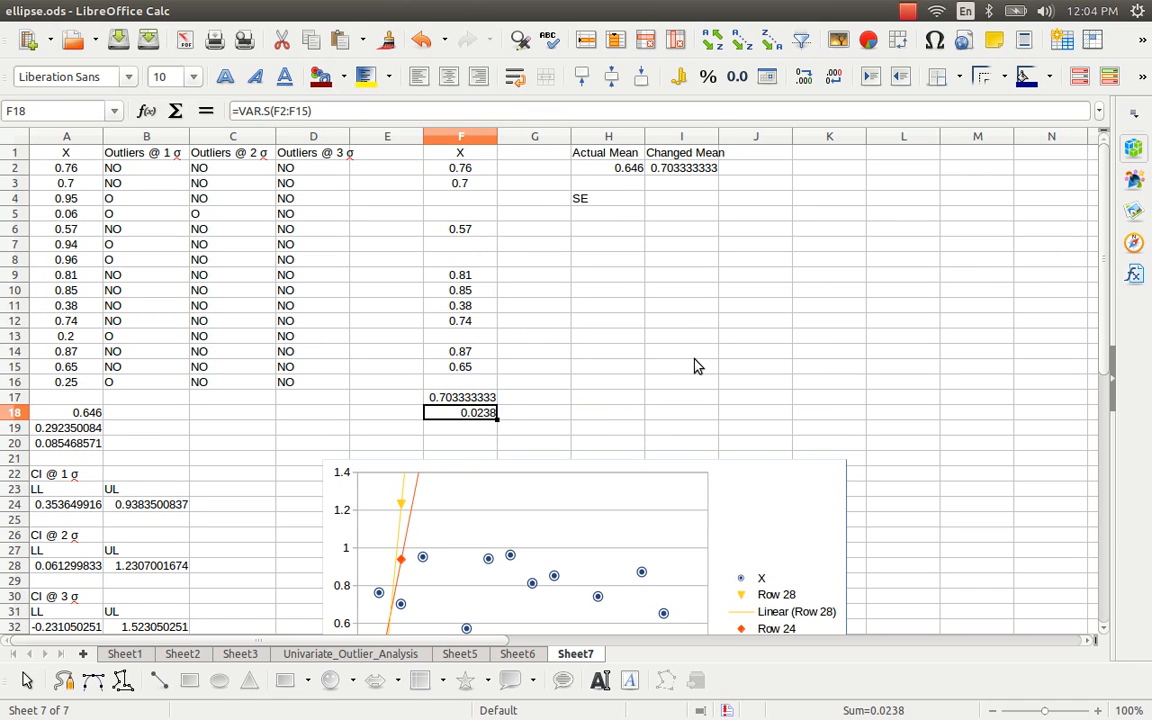
# Check the variance formula for the original X data in cell A20
pyautogui.press('Left')
pyautogui.press('Right')
pyautogui.press('Left')
pyautogui.press('Left')
pyautogui.press('Left')
pyautogui.press('Left')
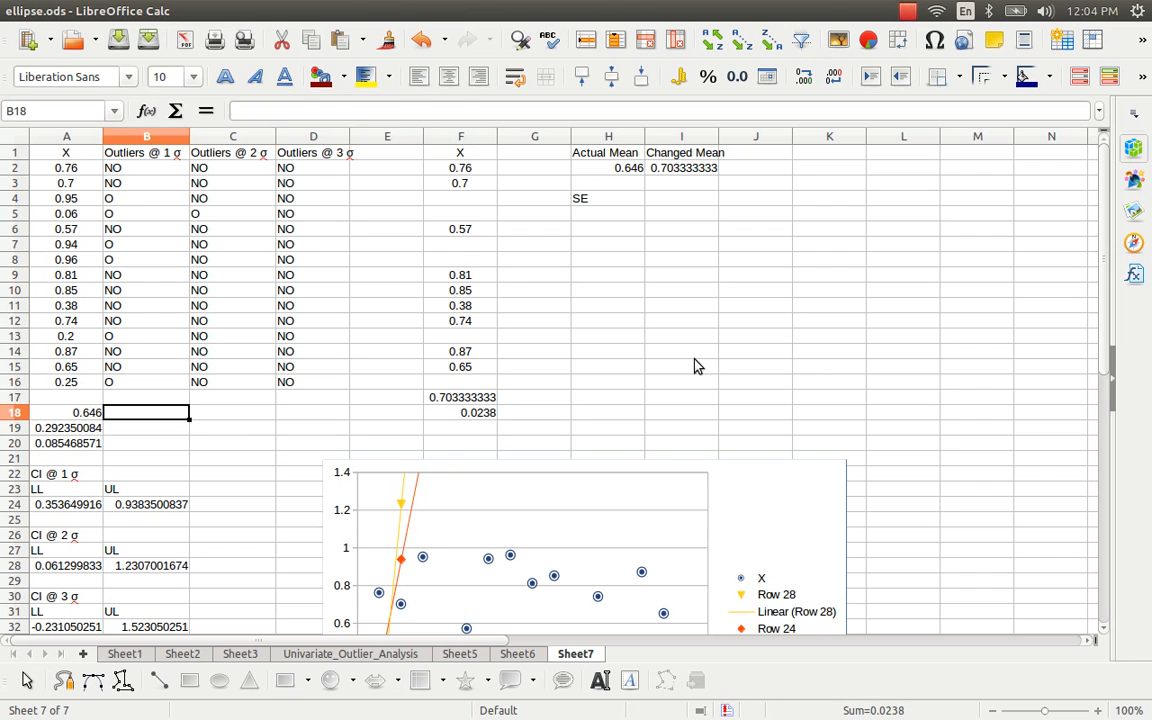
pyautogui.press('Left')
pyautogui.press('Down')
pyautogui.press('Down')
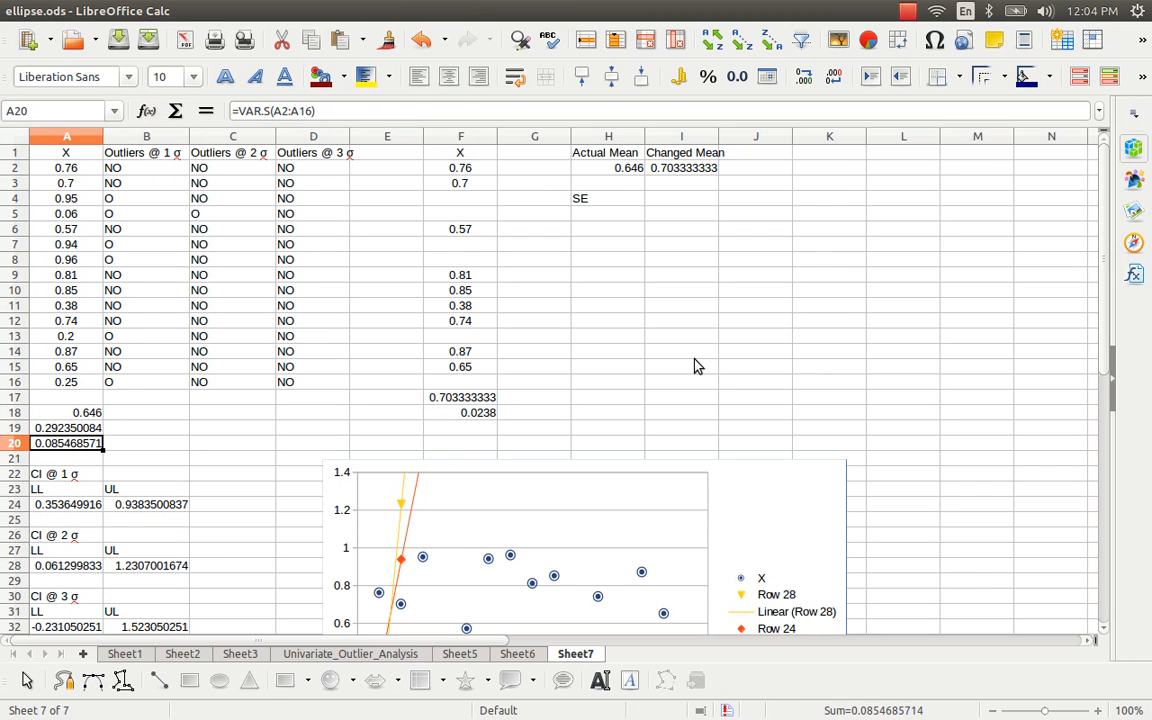
# Start the standard error formula in cell I4 as the square root of the original X variance in A20
pyautogui.hotkey('ctrl', 'End')
pyautogui.hotkey('ctrl', 'Up')
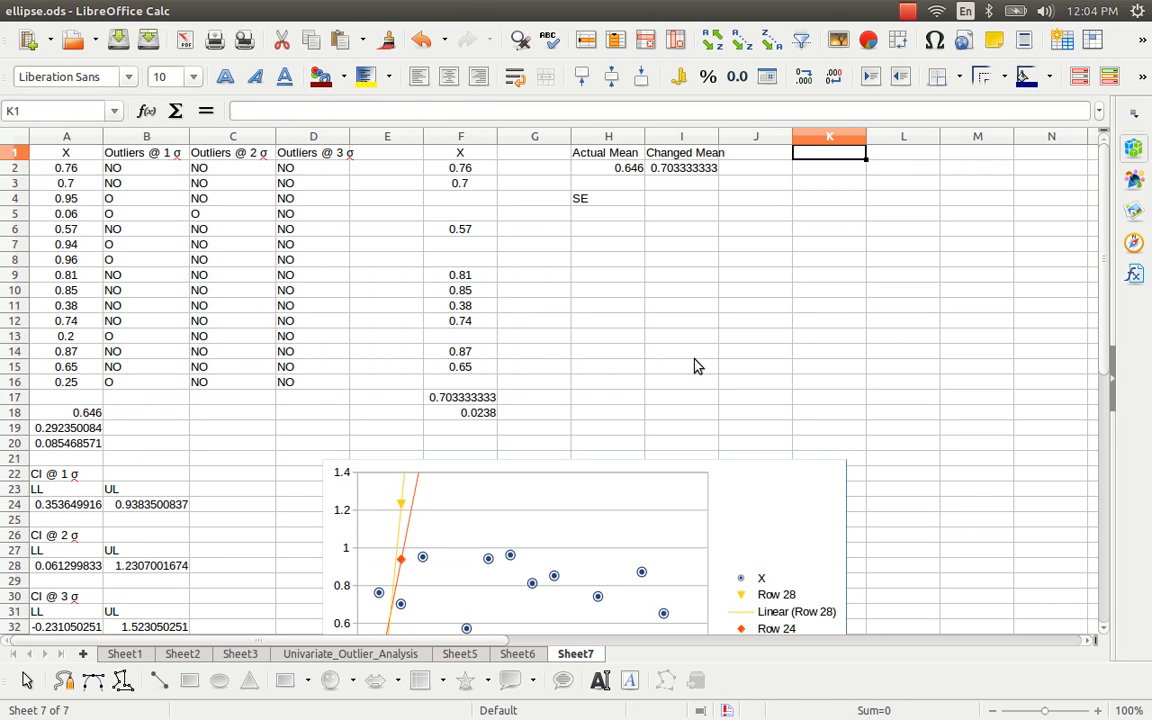
pyautogui.press('Left')
pyautogui.press('Left')
pyautogui.press('Down')
pyautogui.press('Down')
pyautogui.press('Down')
pyautogui.write('=s')
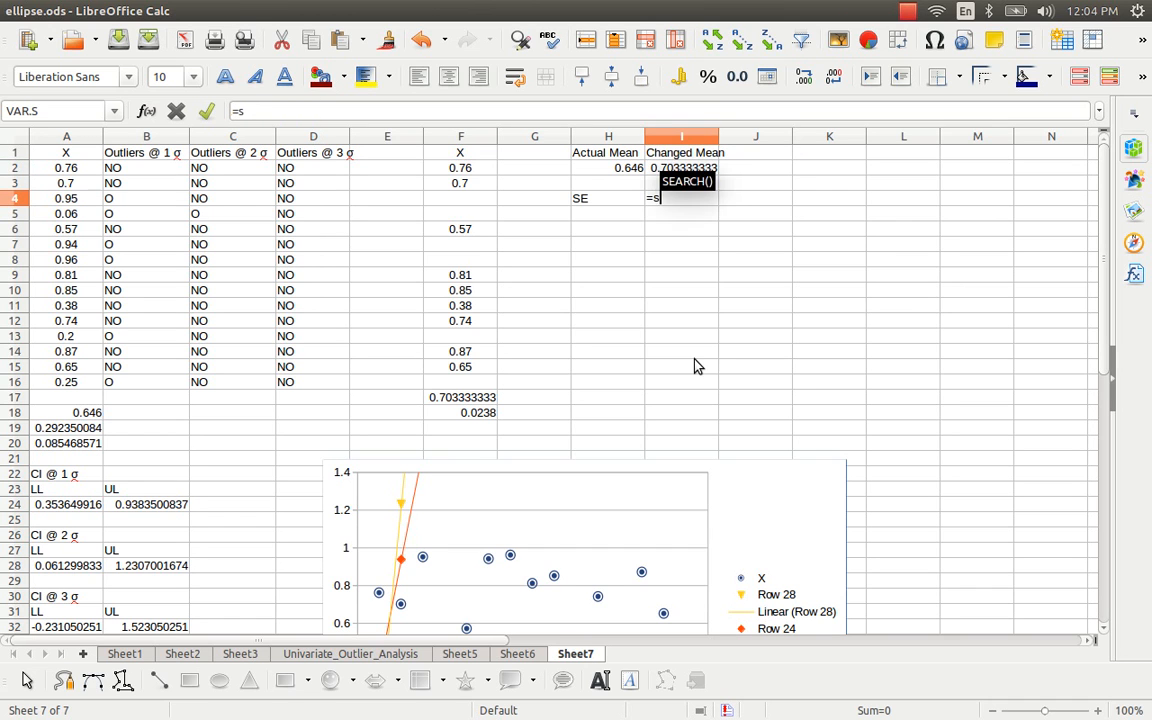
pyautogui.write('qrt(')
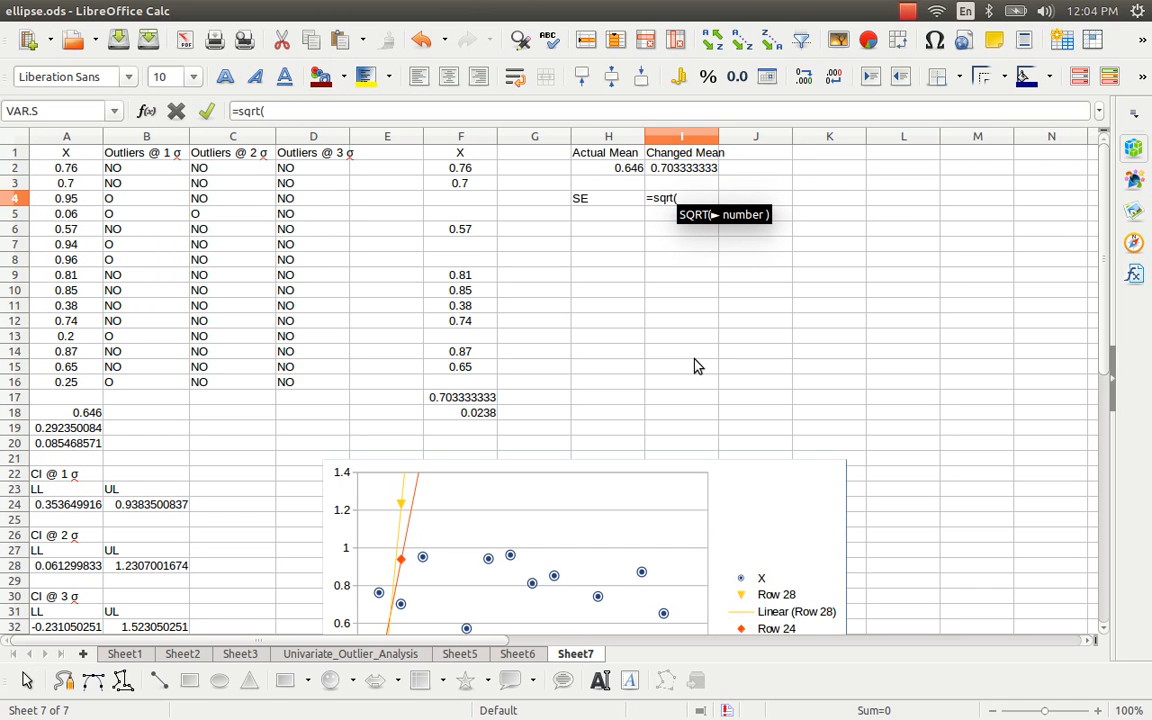
pyautogui.press('Left')
pyautogui.press('Home')
pyautogui.press('Down')
pyautogui.hotkey('ctrl', 'Down')
pyautogui.hotkey('ctrl', 'Down')
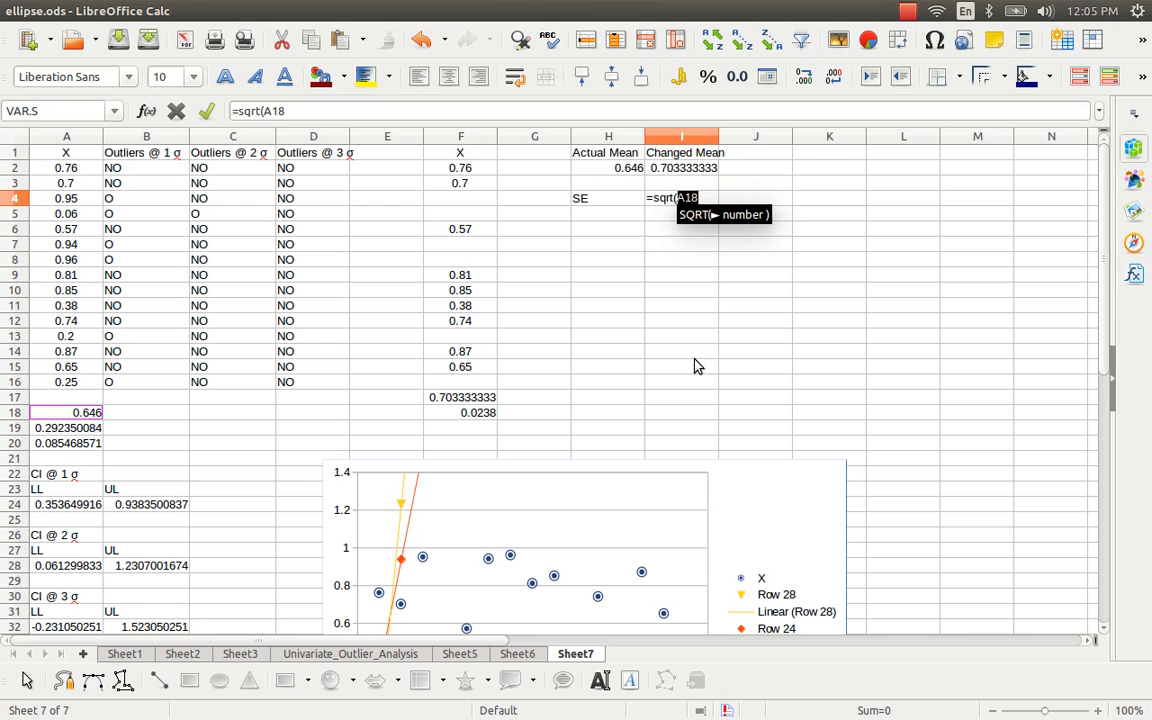
pyautogui.hotkey('ctrl', 'Down')
pyautogui.hotkey('ctrl', 'Down')
pyautogui.press('Up')
pyautogui.press('Up')
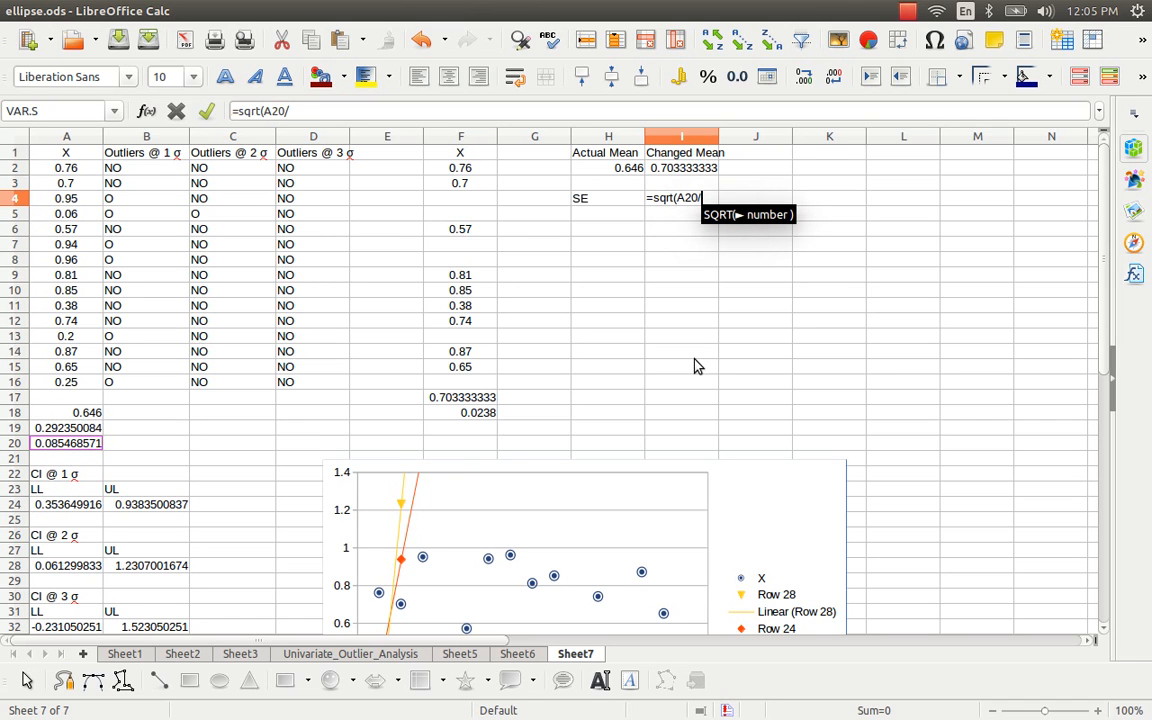
# Divide A20 by count(A2:A16) within its own parentheses inside the square root and add a plus sign for a second term
pyautogui.write('/count(')
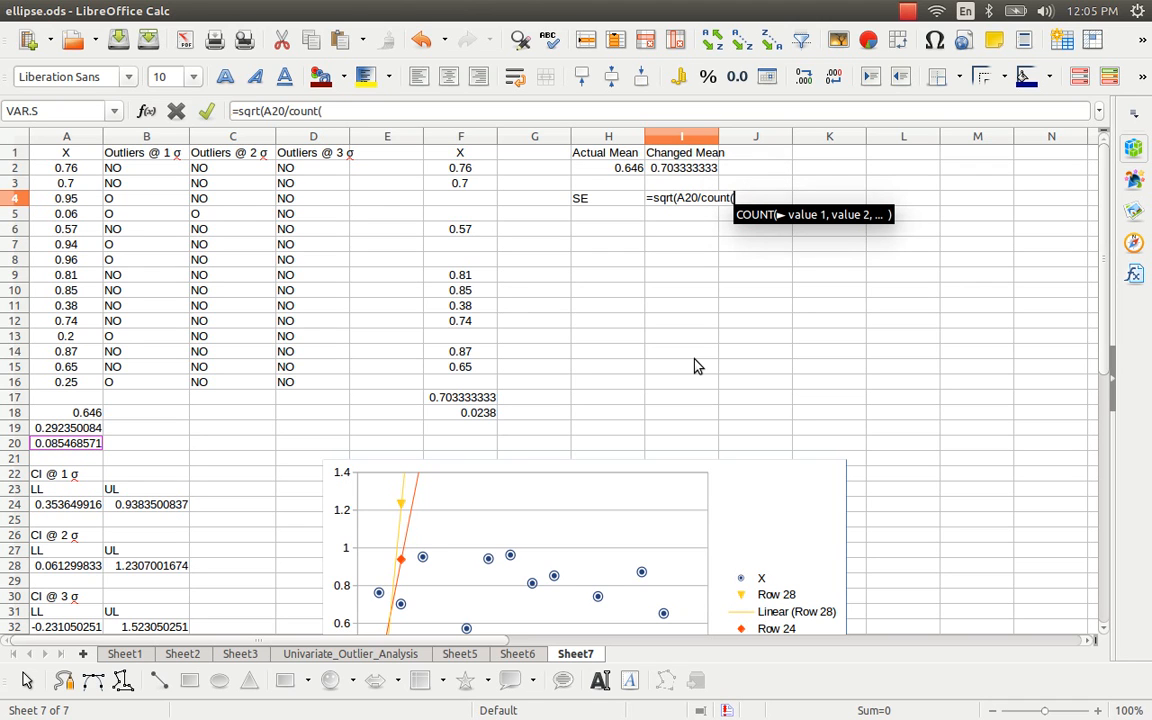
pyautogui.press('Left')
pyautogui.press('Up')
pyautogui.press('Up')
pyautogui.press('Up')
pyautogui.press('Up')
pyautogui.hotkey('ctrl', 'shift', 'Up')
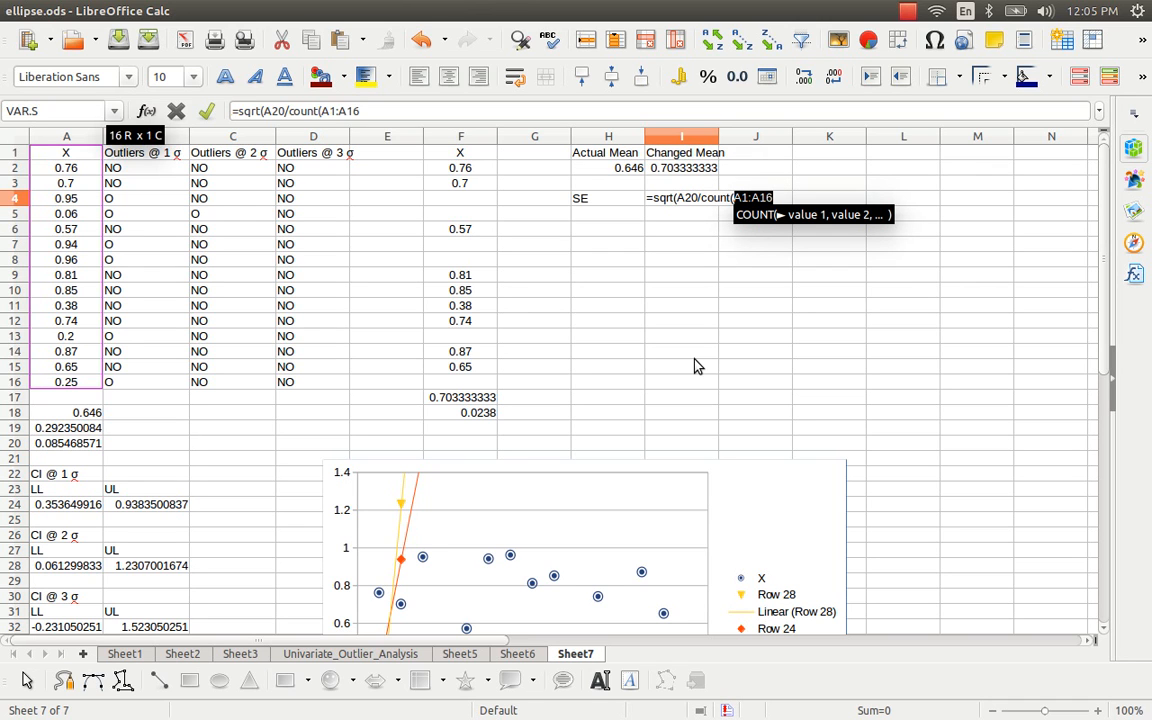
pyautogui.hotkey('shift', 'Down')
pyautogui.write(')')
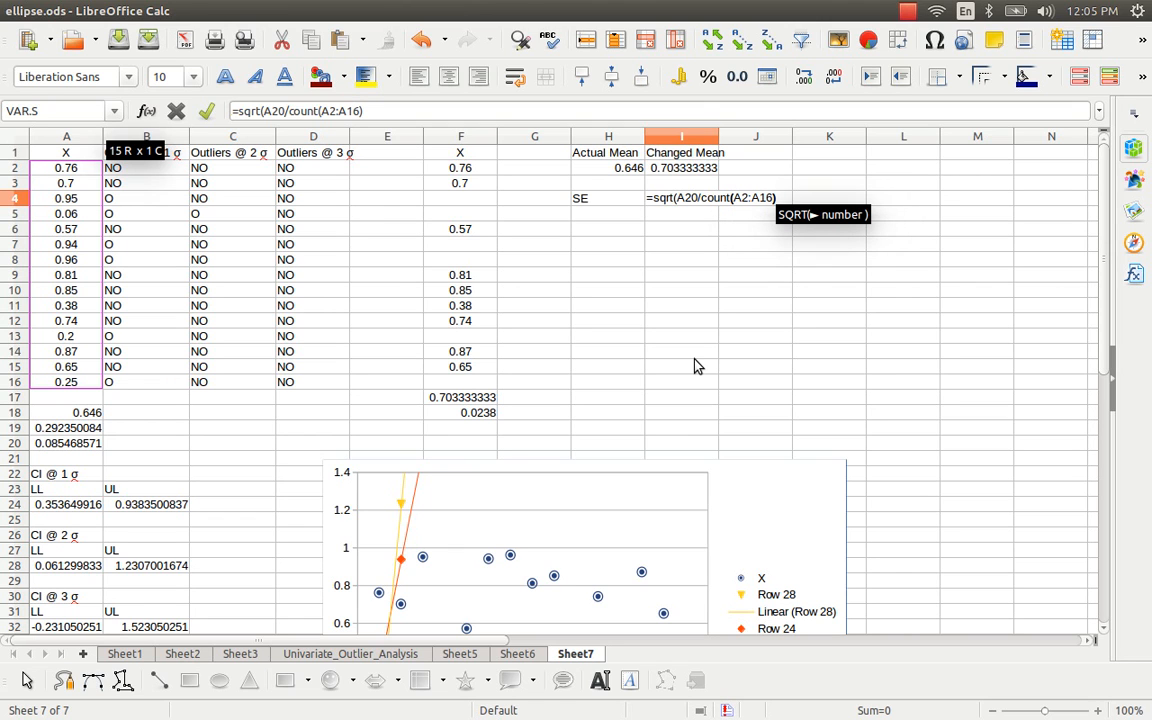
pyautogui.write(')')
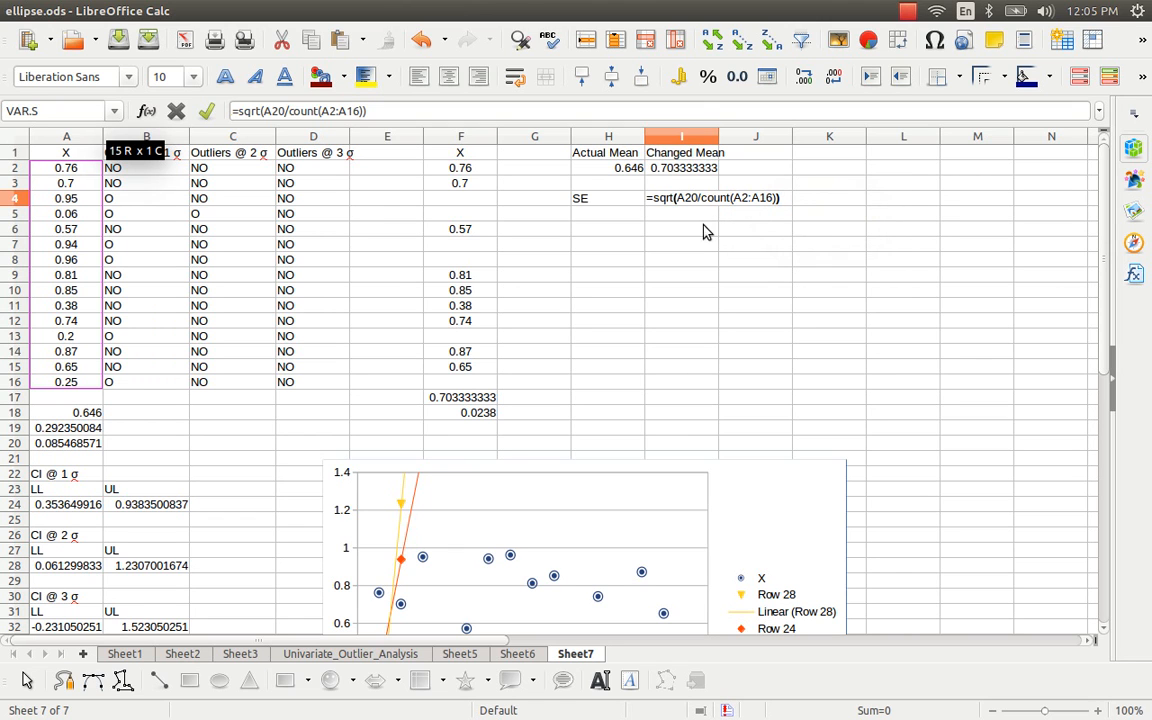
pyautogui.click(677, 197)
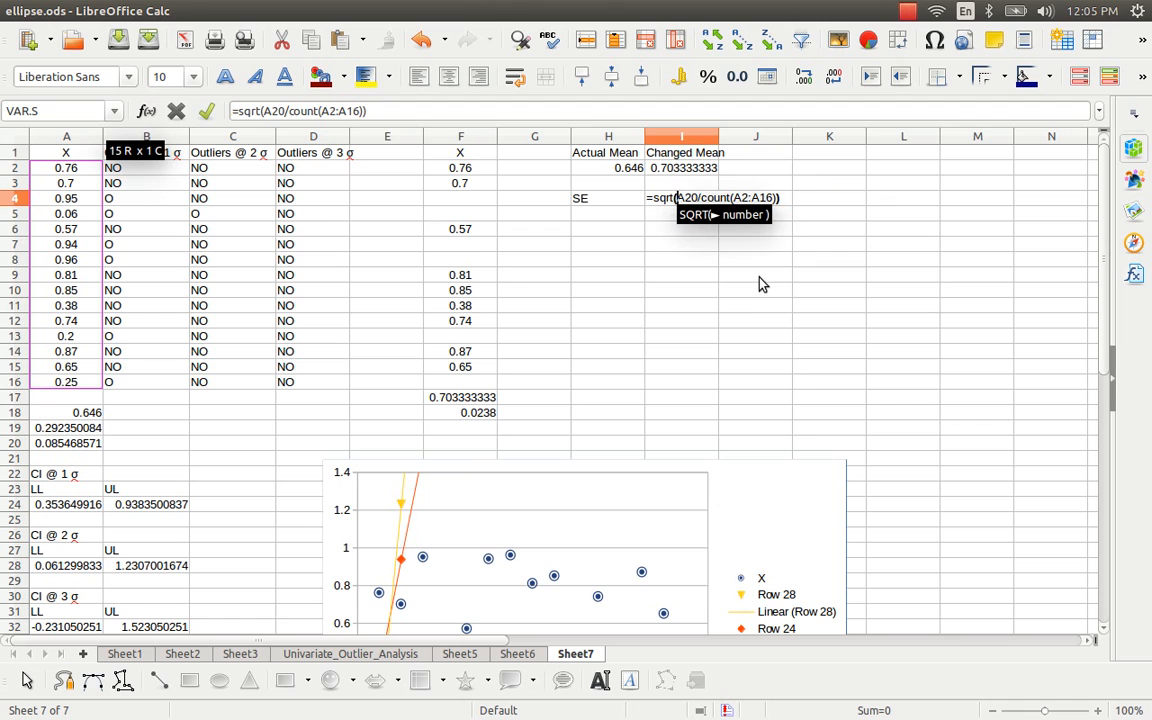
pyautogui.write('(')
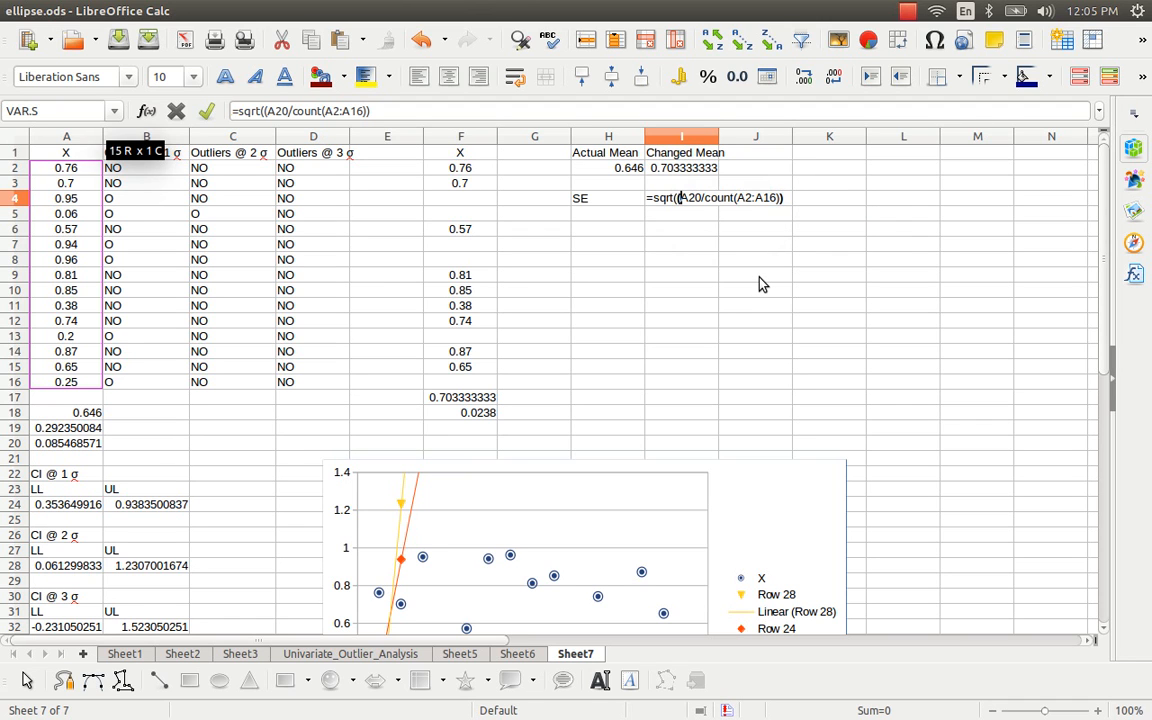
pyautogui.press('End')
pyautogui.write('+')
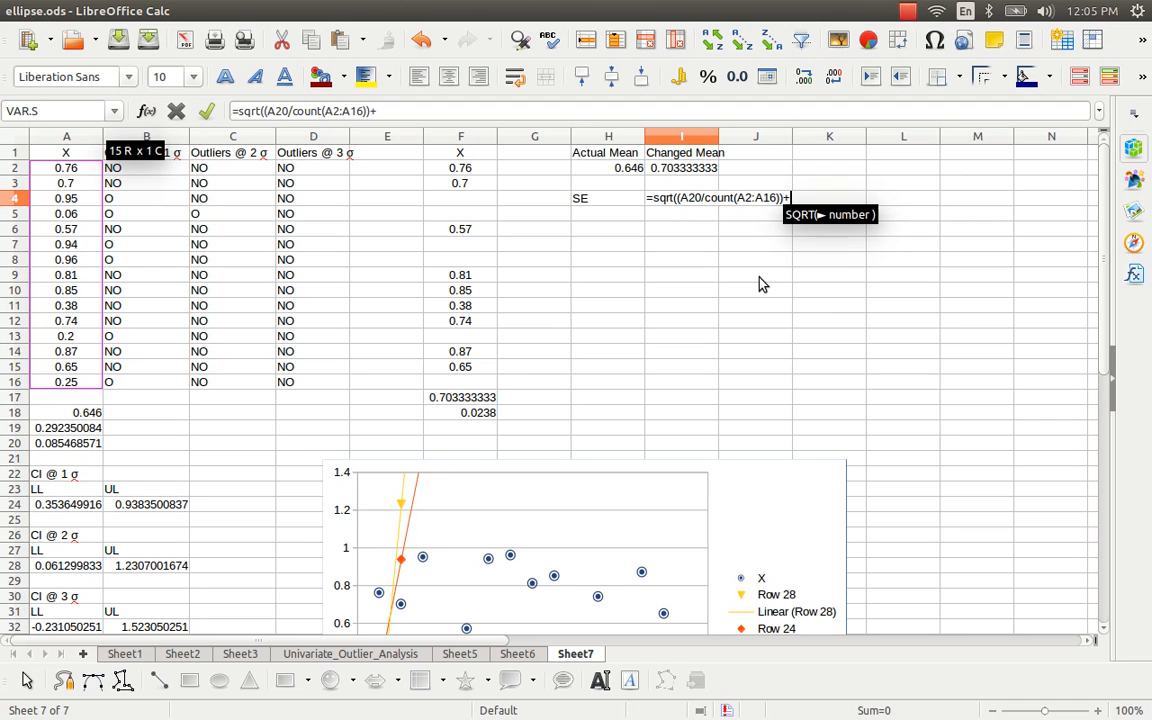
# Complete the standard error formula with the second term (F18/count(F2:F16)) and enter it in I4
pyautogui.click(485, 412)
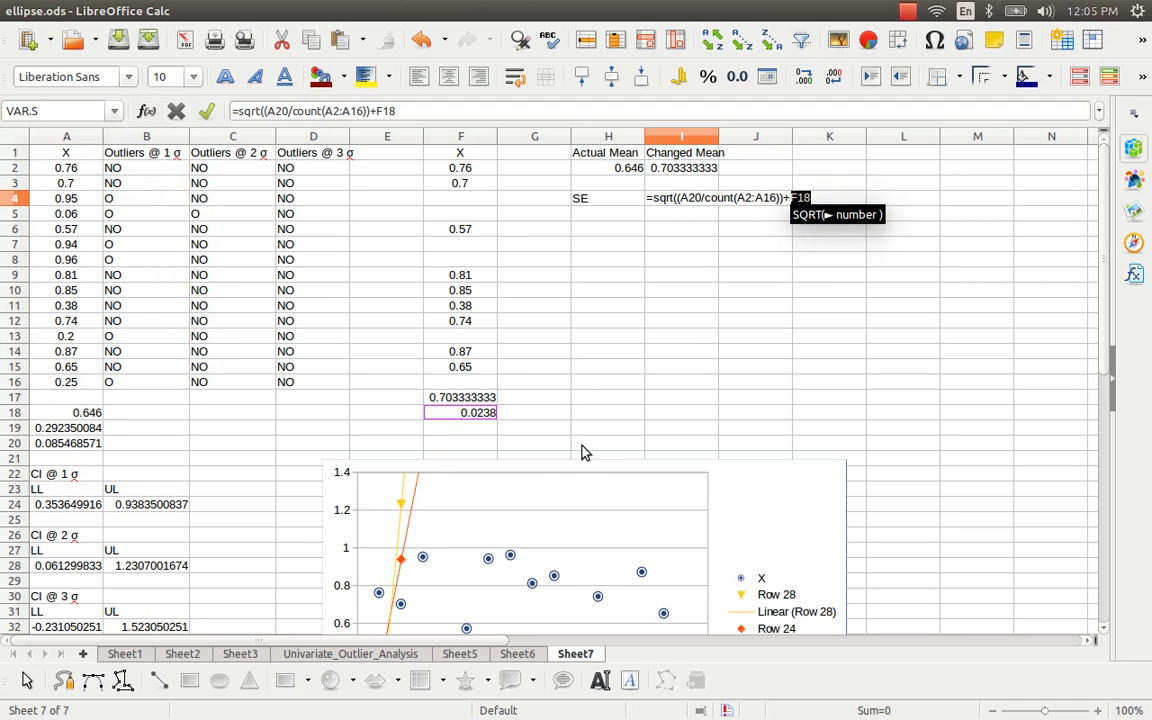
pyautogui.write('/')
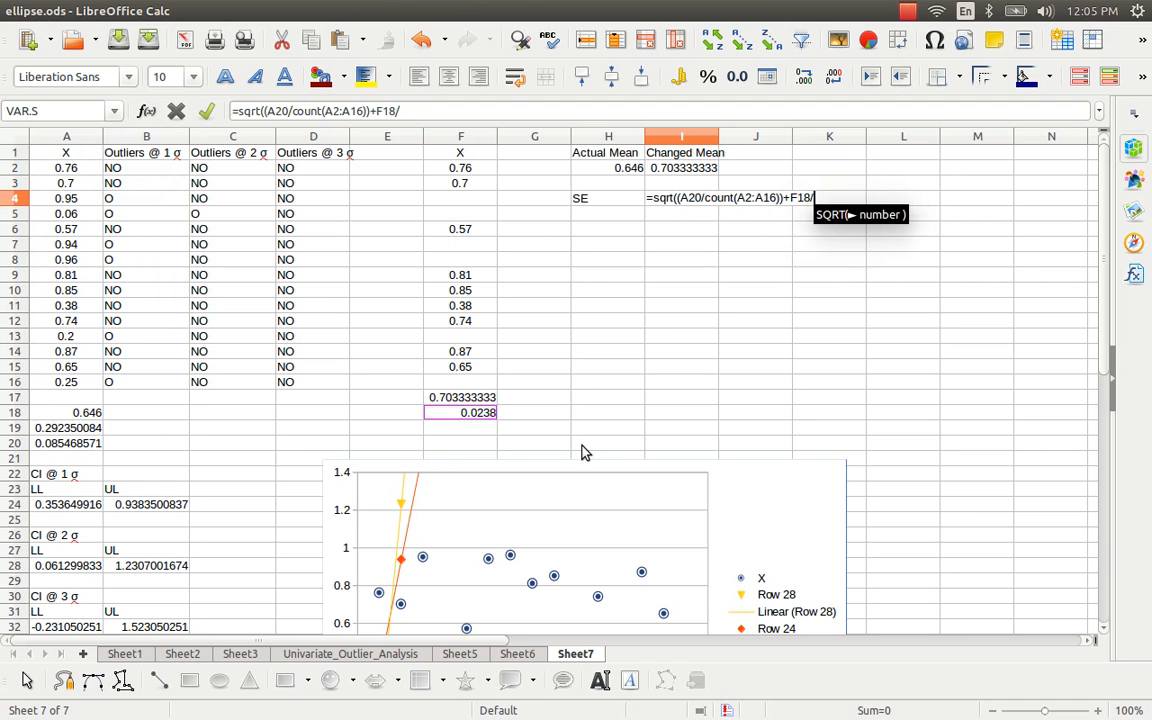
pyautogui.write('count(')
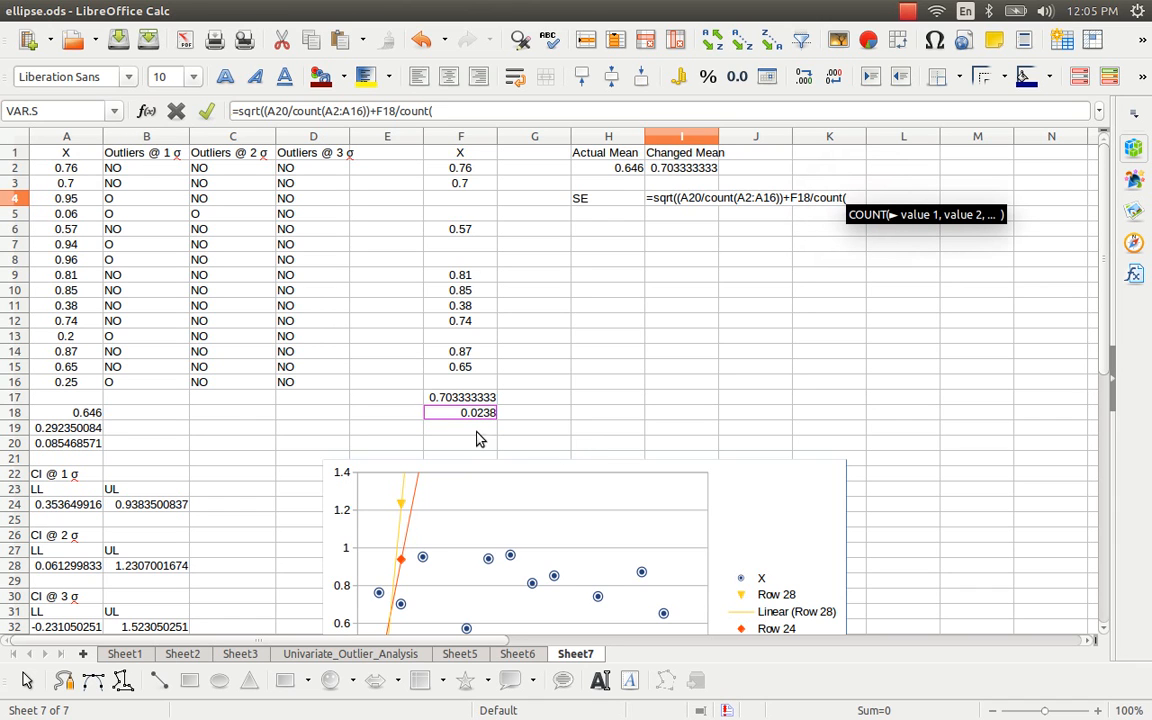
pyautogui.moveTo(430, 166); pyautogui.dragTo(478, 376)
pyautogui.write(')')
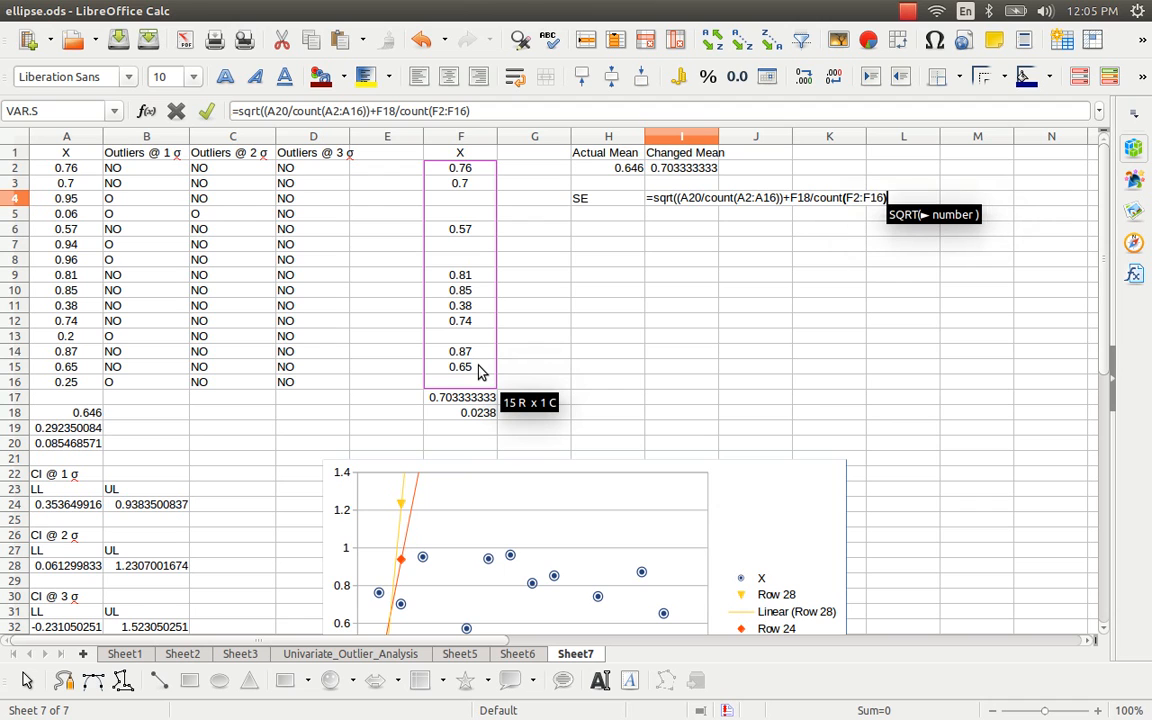
pyautogui.write(')')
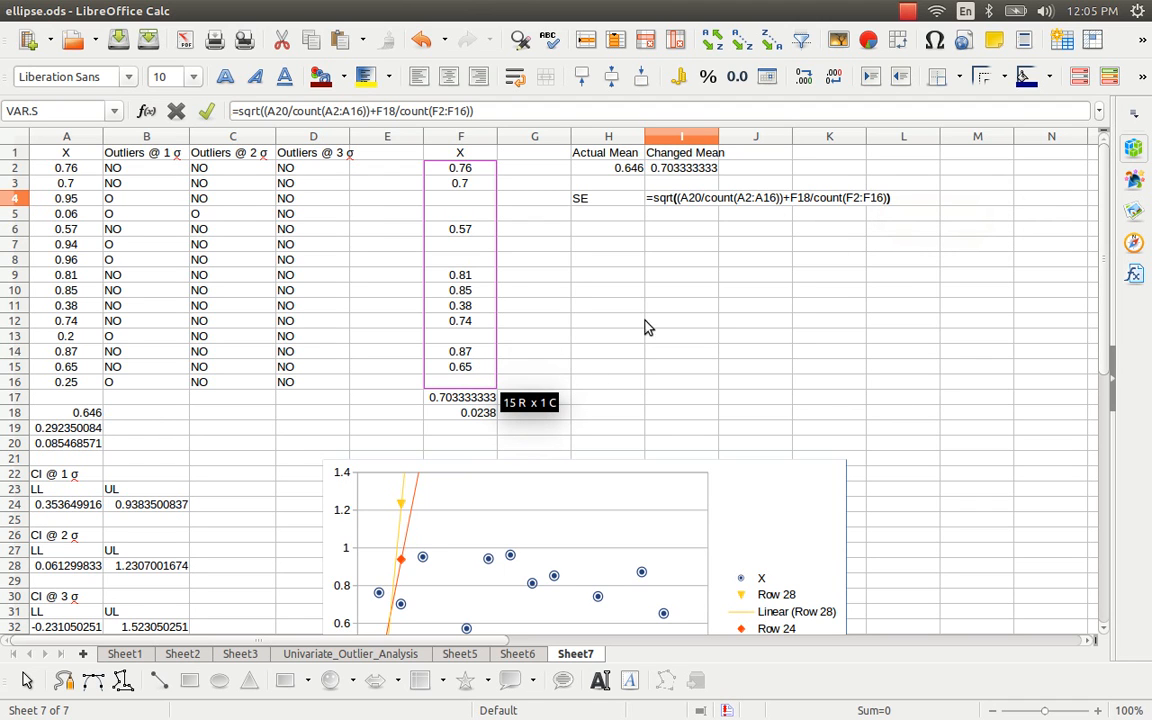
pyautogui.click(791, 198)
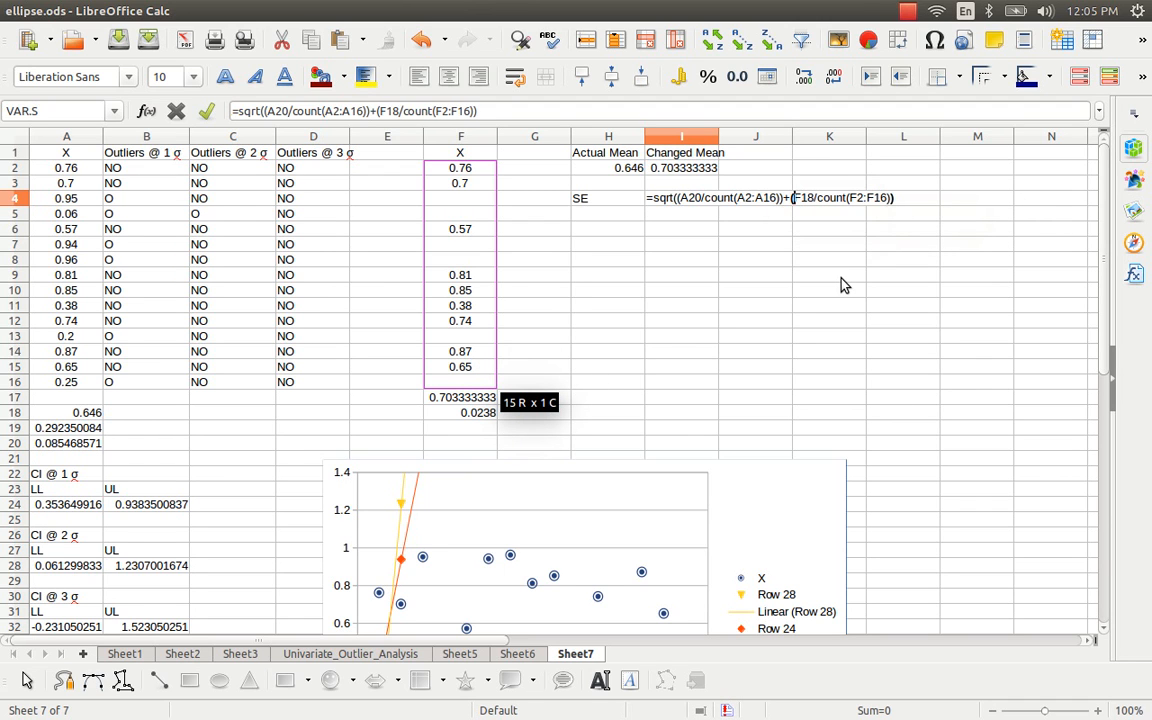
pyautogui.write('()')
pyautogui.press('Return')
# Enter the label "DF" in cell H5 below the SE label
pyautogui.press('Left')
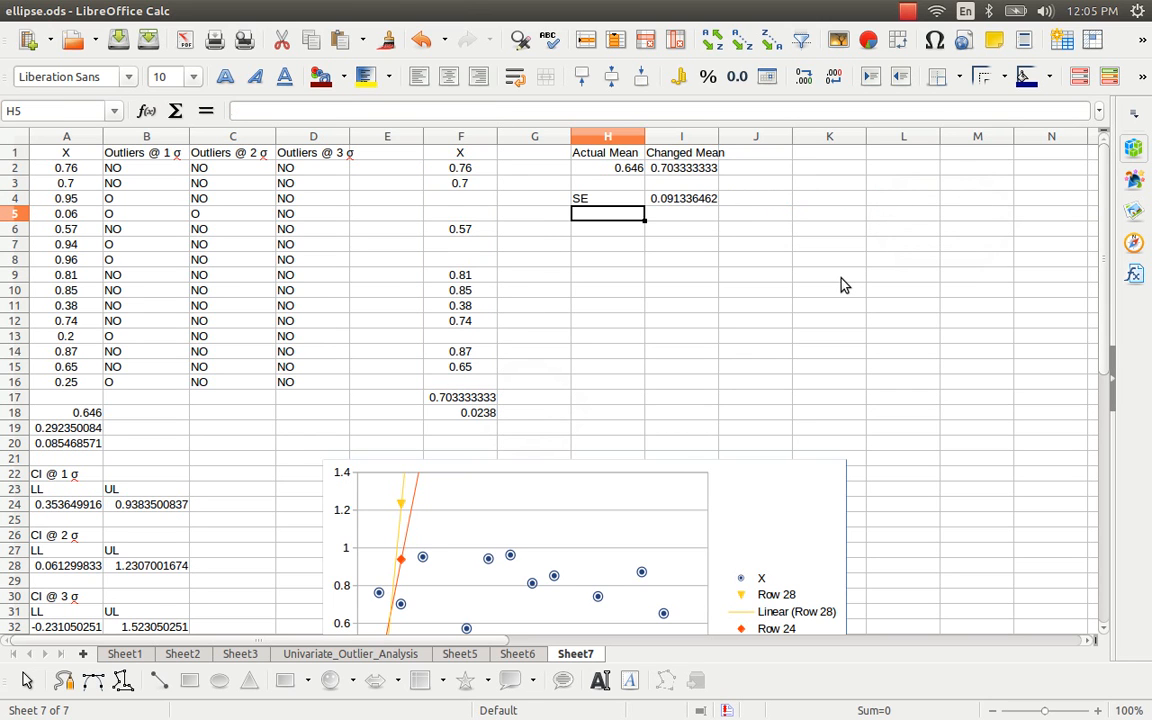
pyautogui.write('DF')
pyautogui.press('Tab')
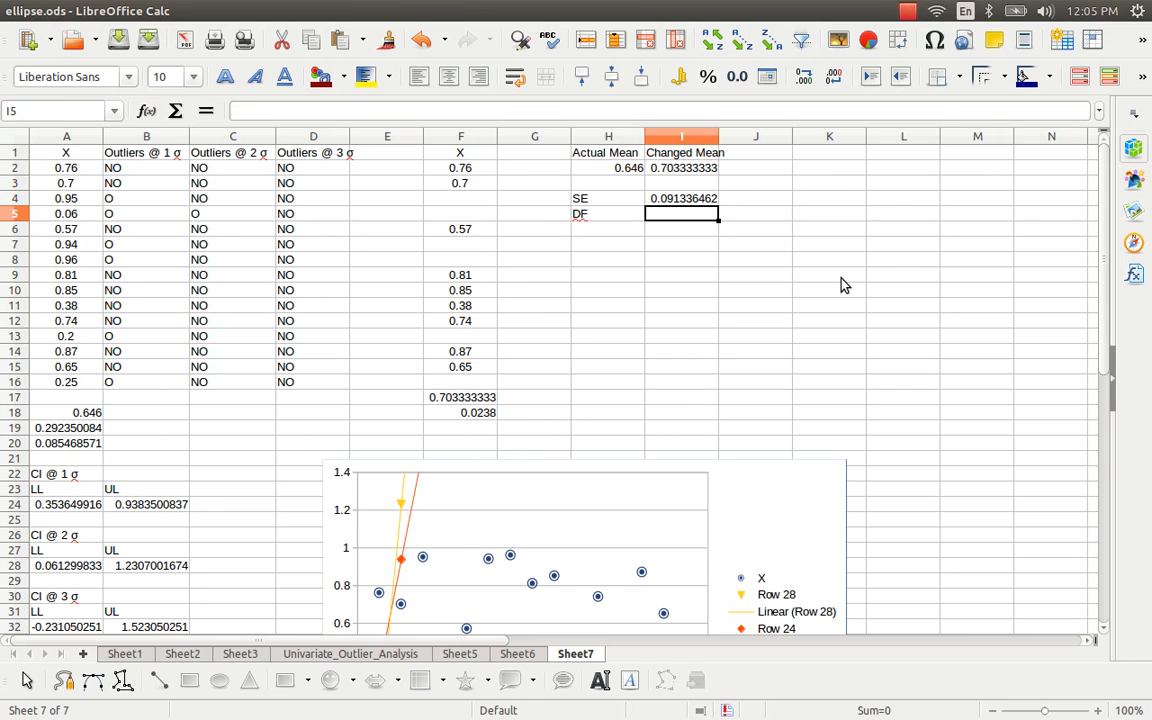
# Start the degrees of freedom formula in cell I5 as a MIN with count(A2:A16)-1 as its first argument
pyautogui.write('=min(')
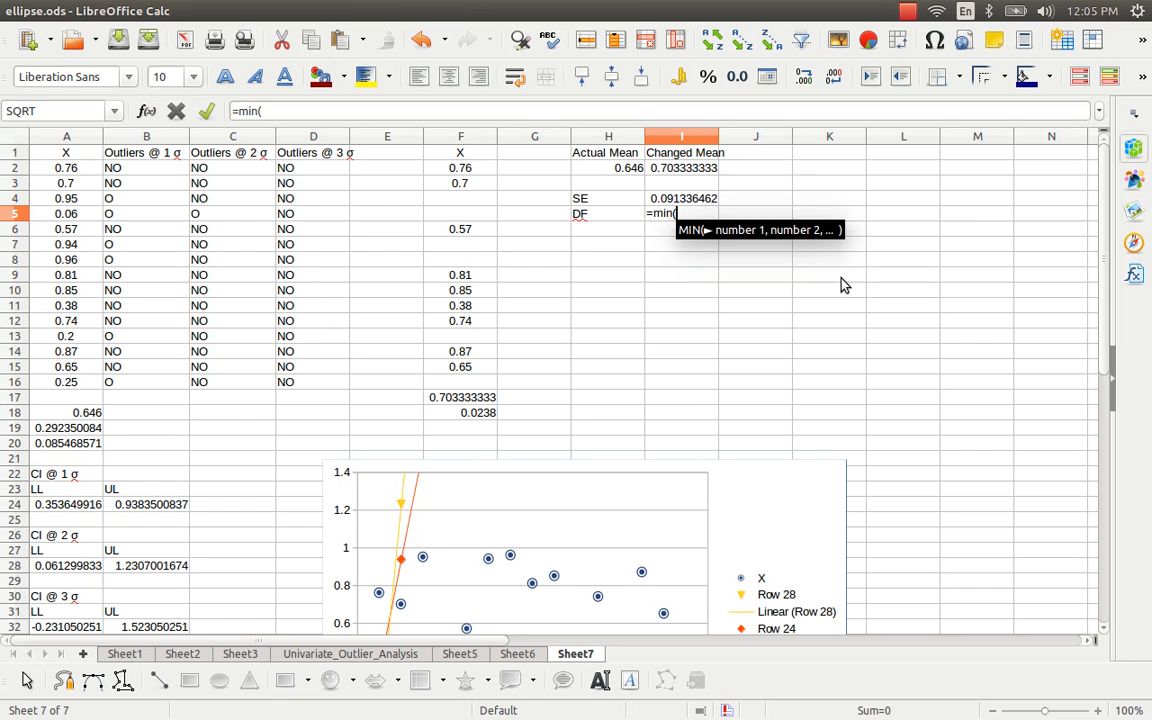
pyautogui.write('(count(')
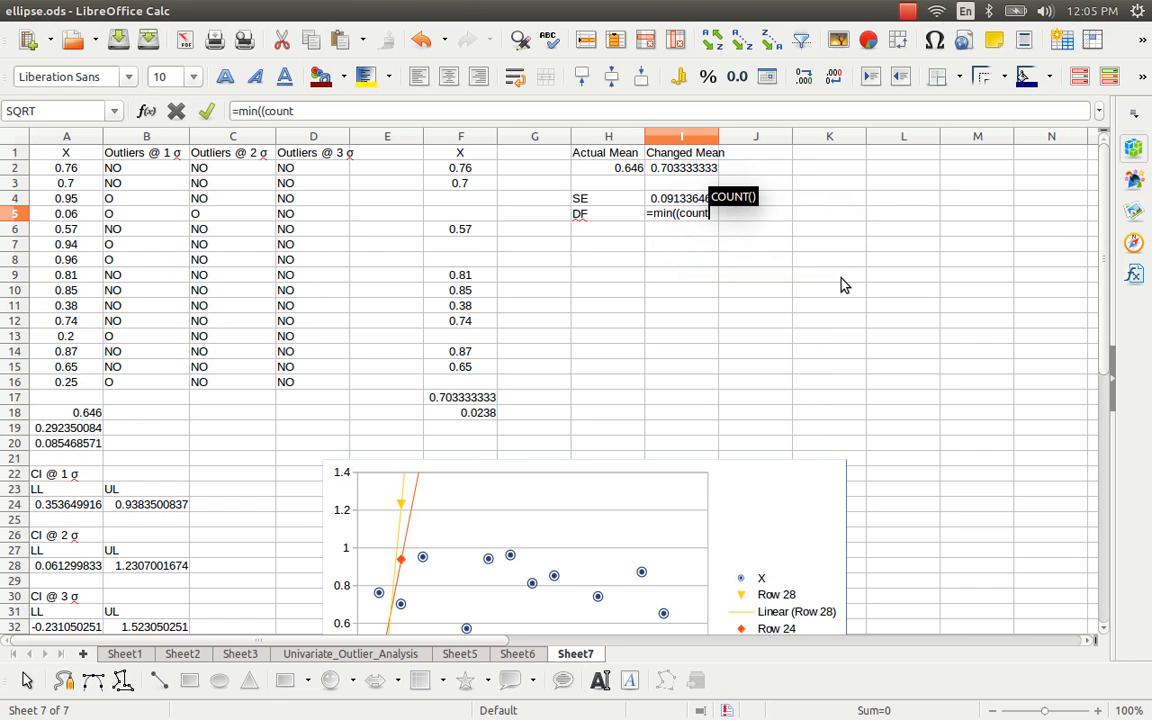
pyautogui.press('Left')
pyautogui.press('Left')
pyautogui.press('Left')
pyautogui.press('Left')
pyautogui.press('Left')
pyautogui.press('Left')
pyautogui.press('Left')
pyautogui.press('Left')
pyautogui.press('Up')
pyautogui.press('Up')
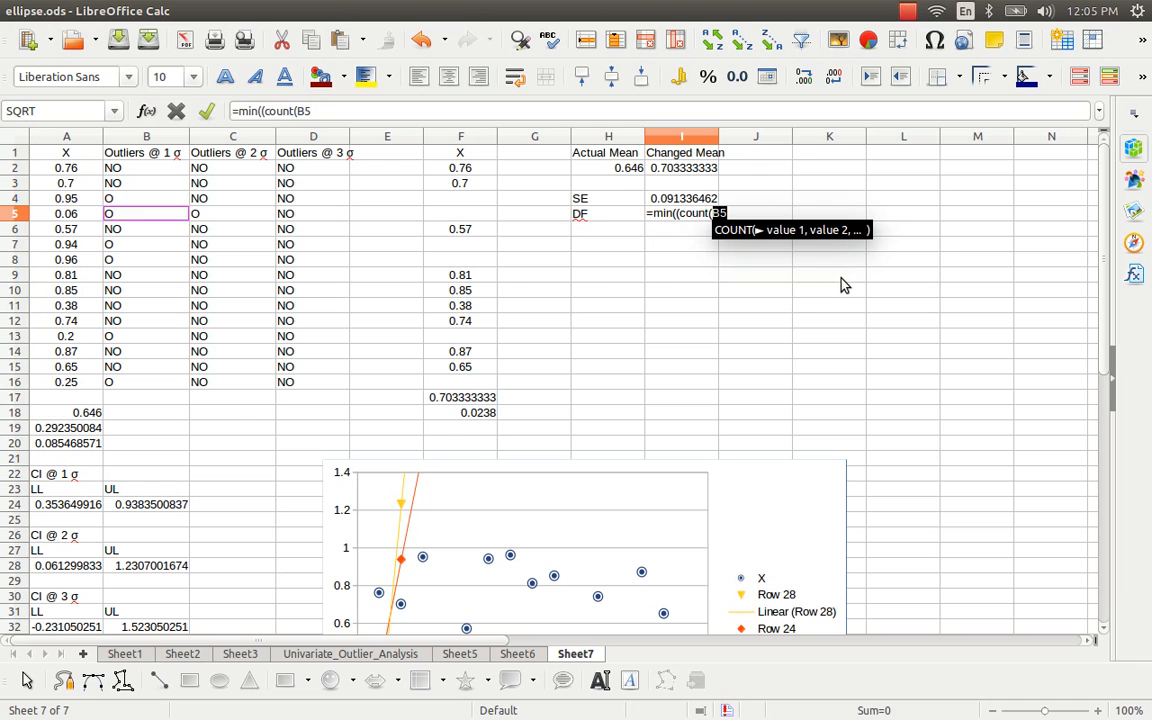
pyautogui.press('Up')
pyautogui.hotkey('ctrl', 'shift', 'Down')
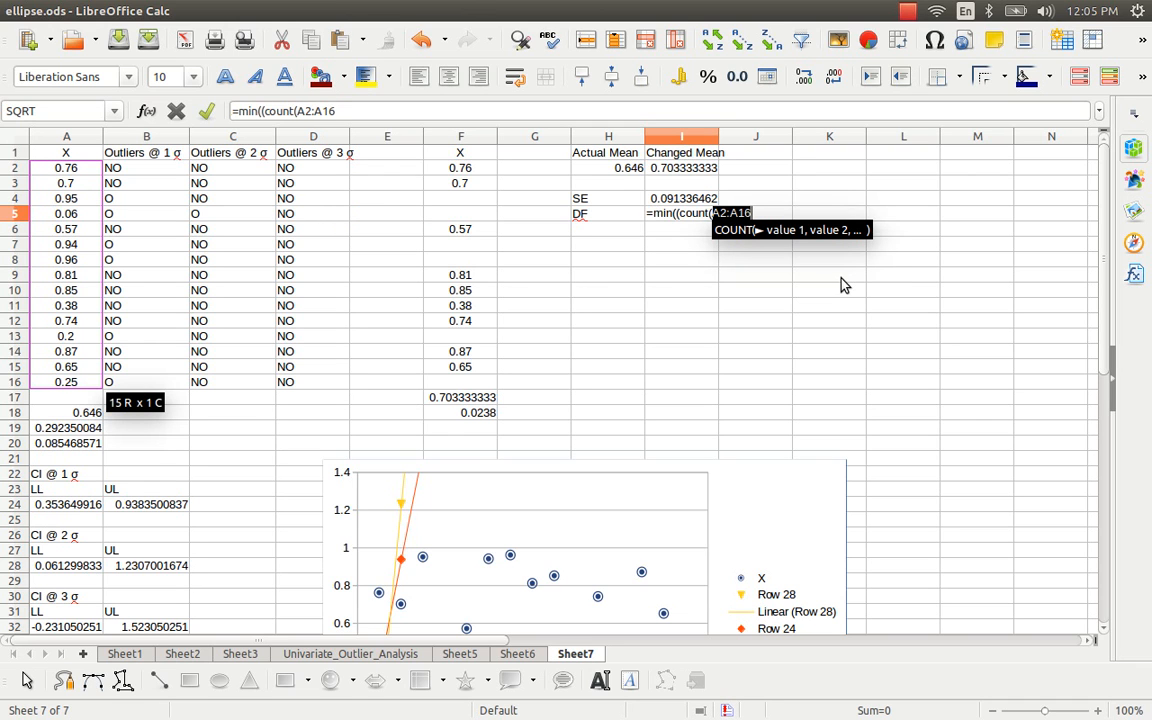
pyautogui.write('-')
pyautogui.press('BackSpace')
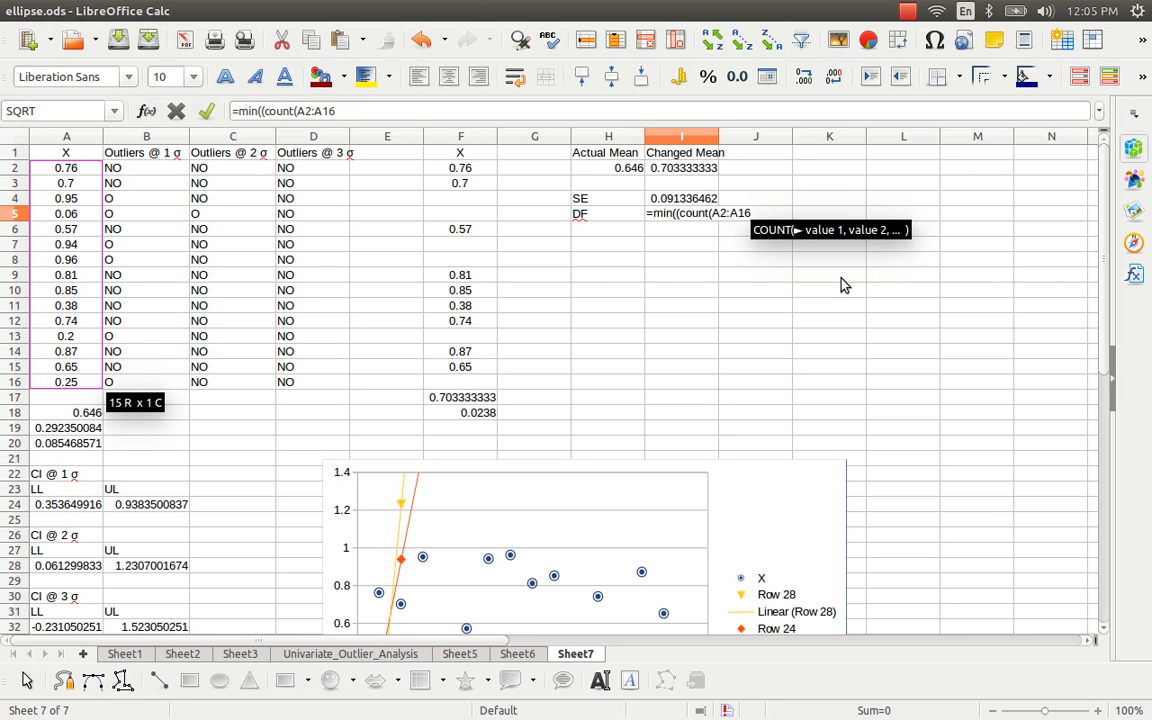
pyautogui.write(')-1')
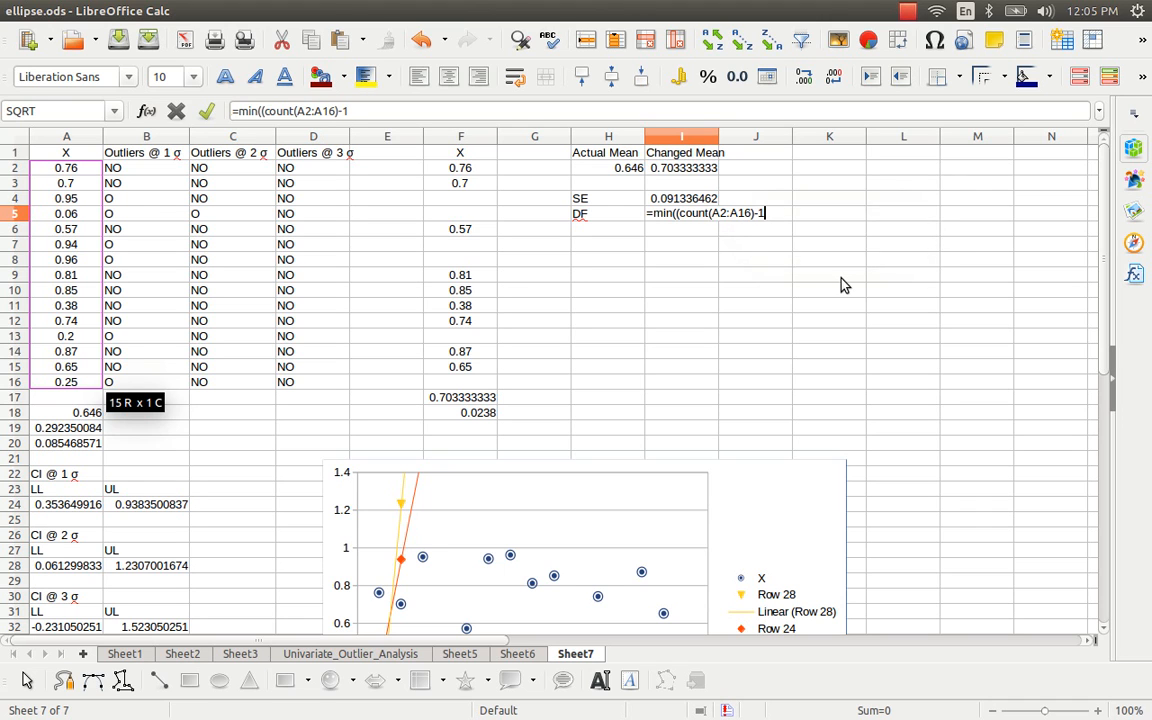
# Add count(F2:F16)-1 as the second argument of the MIN formula in I5, close the formula and enter it
pyautogui.write(', ')
pyautogui.write('count(')
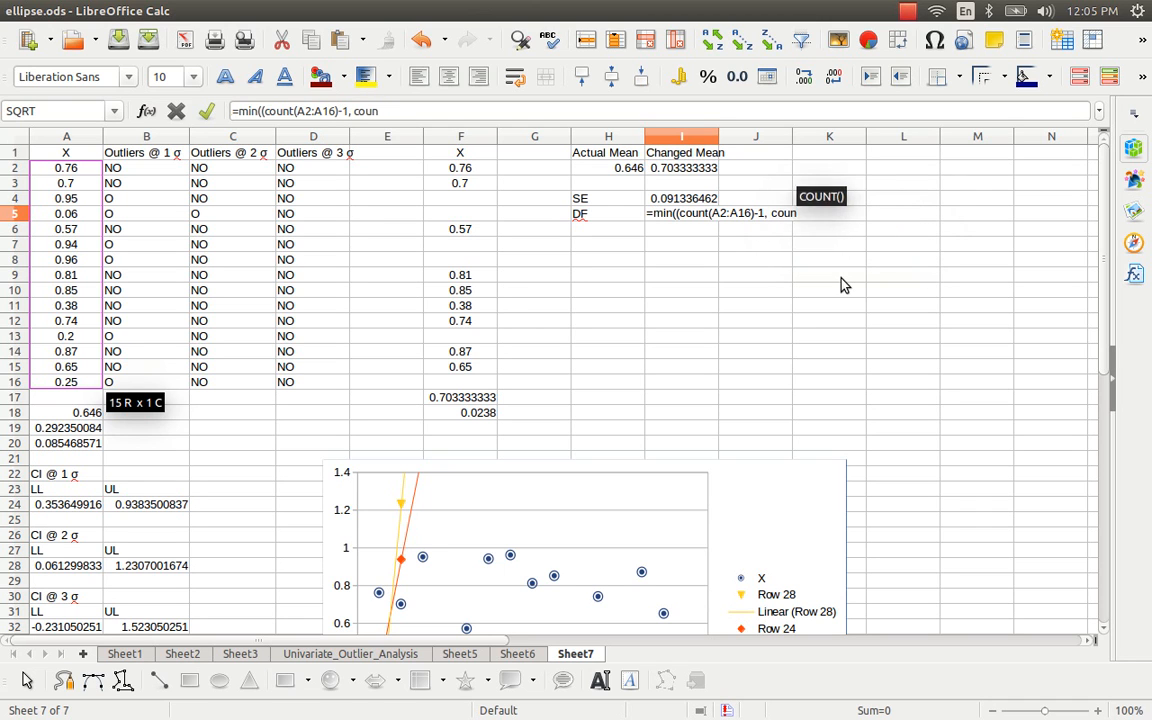
pyautogui.press('Left')
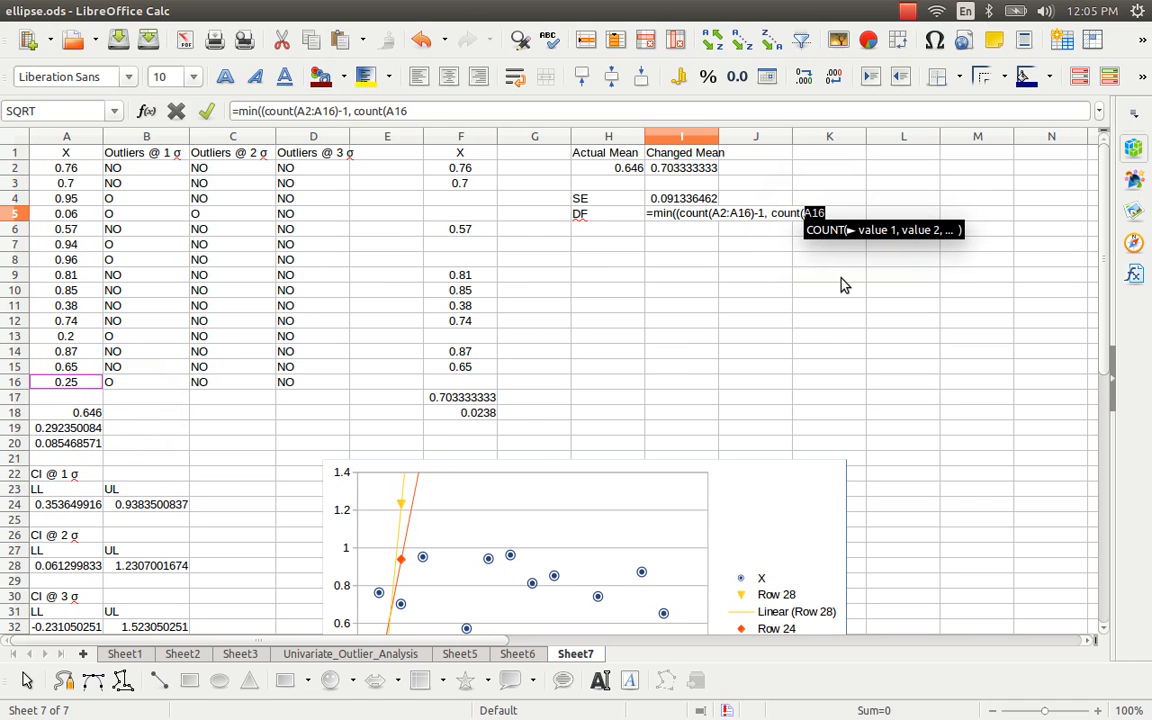
pyautogui.press('Right')
pyautogui.press('Right')
pyautogui.press('Right')
pyautogui.press('Right')
pyautogui.press('Right')
pyautogui.hotkey('shift', 'Up')
pyautogui.hotkey('shift', 'Up')
pyautogui.hotkey('shift', 'Up')
pyautogui.hotkey('shift', 'Up')
pyautogui.hotkey('shift', 'Up')
pyautogui.hotkey('shift', 'Up')
pyautogui.hotkey('shift', 'Up')
pyautogui.hotkey('shift', 'Up')
pyautogui.hotkey('shift', 'Up')
pyautogui.hotkey('shift', 'Up')
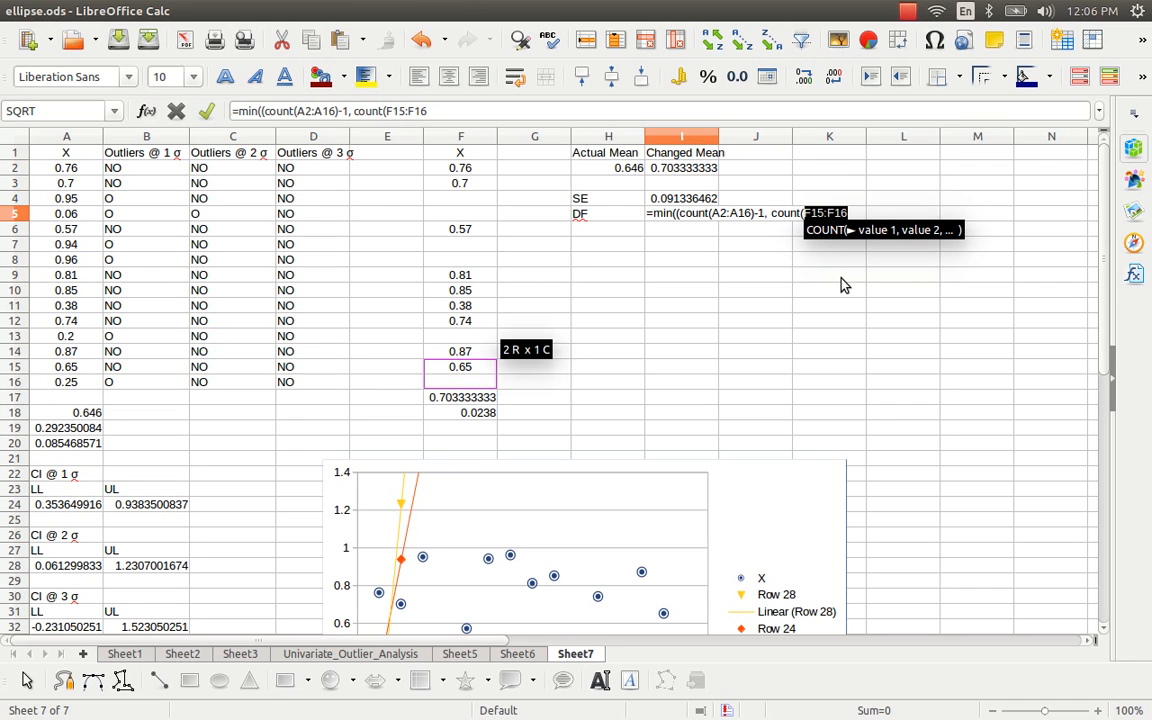
pyautogui.hotkey('shift', 'Up')
pyautogui.hotkey('shift', 'Up')
pyautogui.hotkey('shift', 'Up')
pyautogui.hotkey('shift', 'Up')
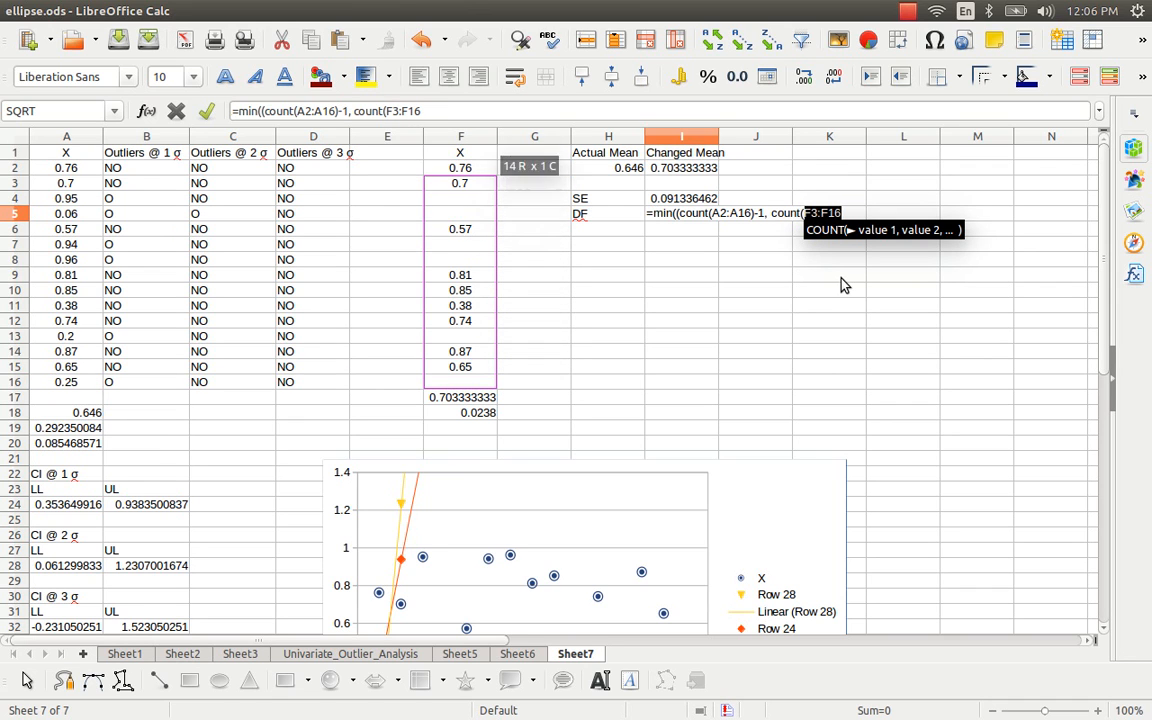
pyautogui.write(')-1)')
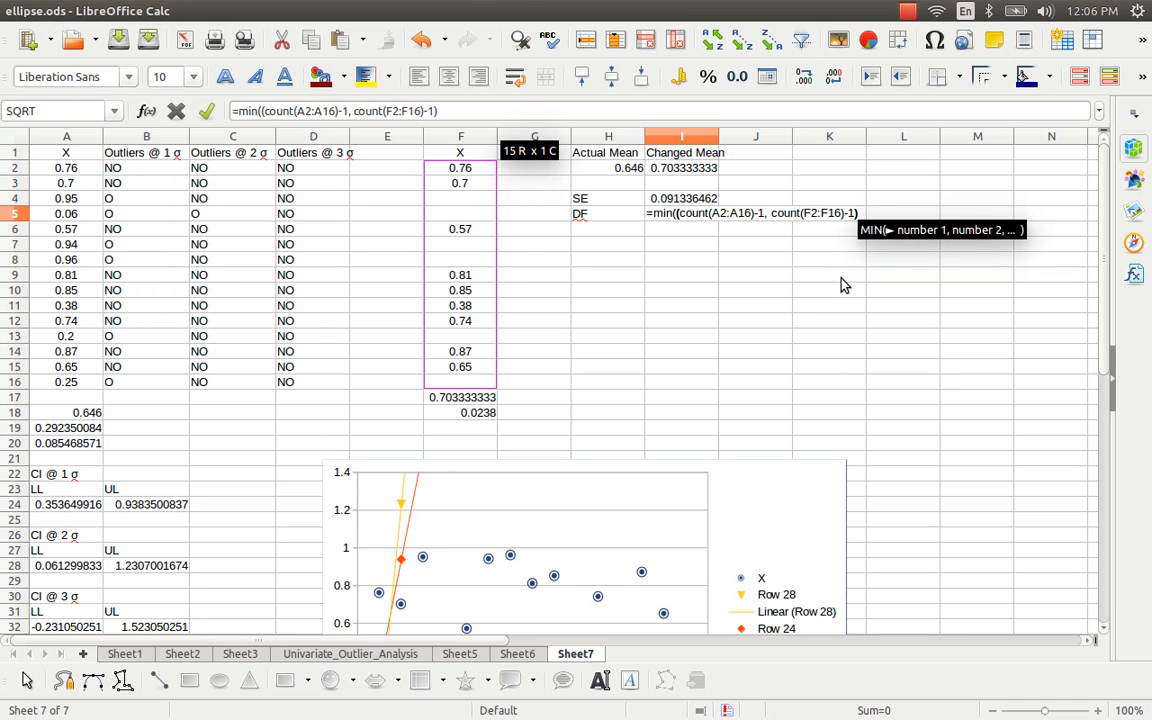
pyautogui.write(')')
pyautogui.press('Return')
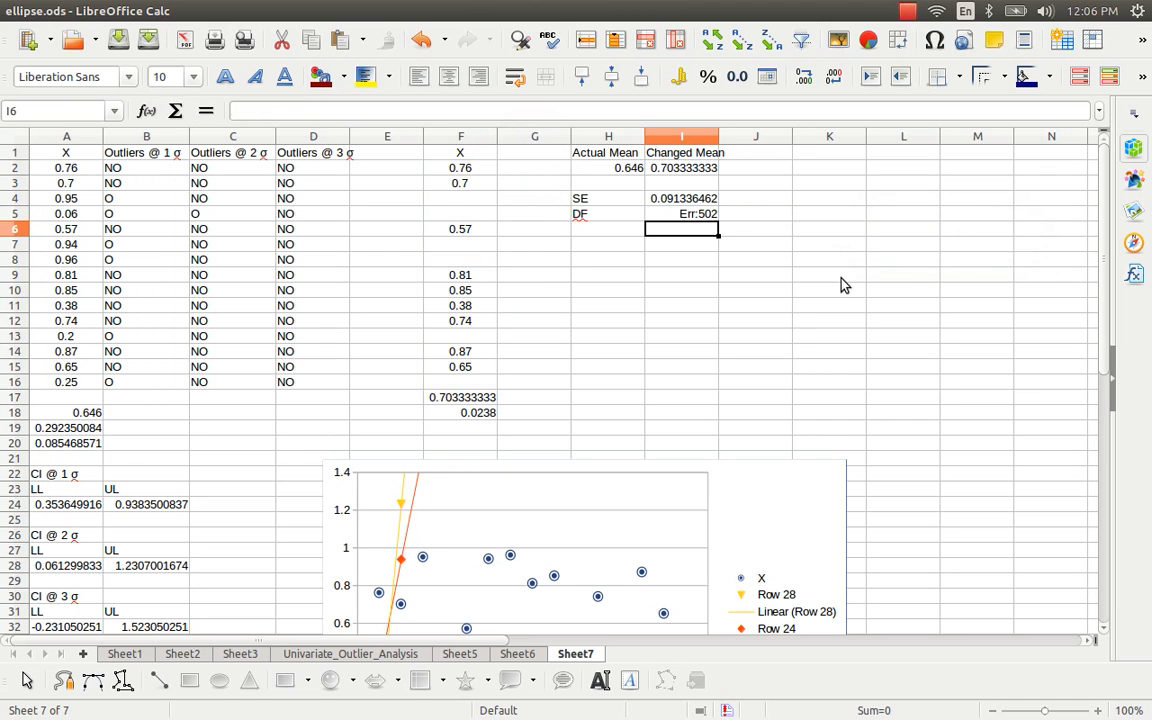
# Try to replace the tilde between the two COUNT terms of the I5 formula with a comma
pyautogui.press('Up')
pyautogui.press('F2')
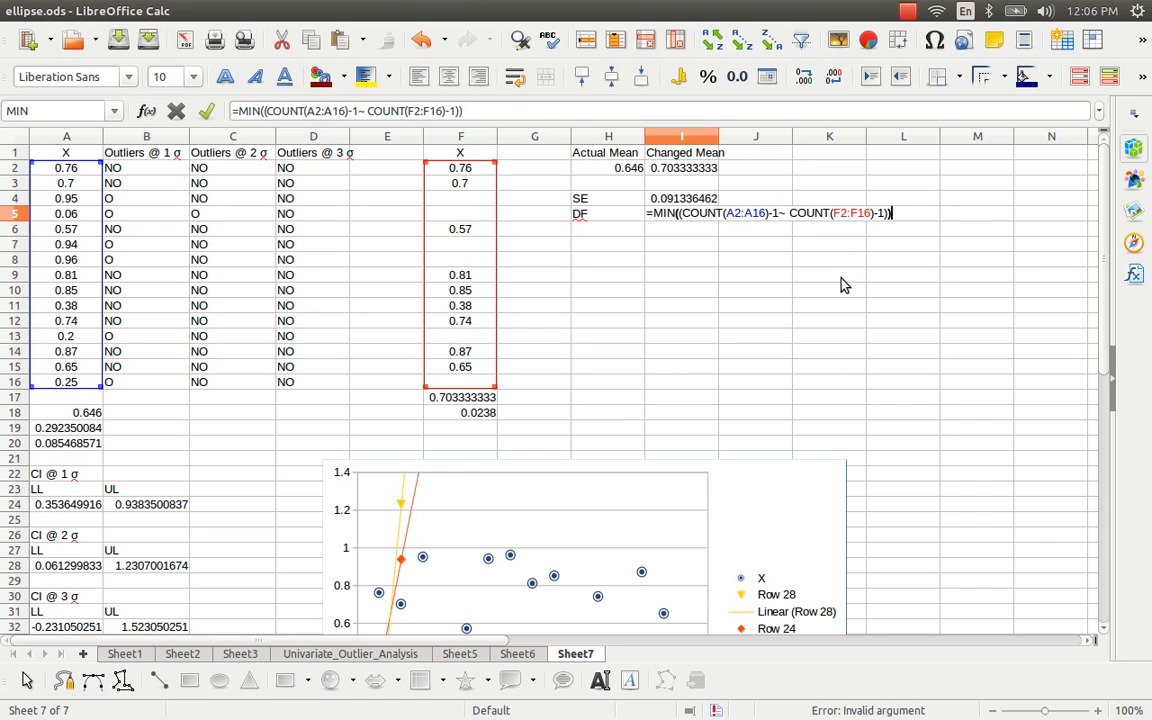
pyautogui.press('Left')
pyautogui.press('Left')
pyautogui.press('Left')
pyautogui.press('Left')
pyautogui.press('Left')
pyautogui.press('Left')
pyautogui.press('Left')
pyautogui.press('Left')
pyautogui.press('Left')
pyautogui.press('Left')
pyautogui.press('Left')
pyautogui.press('Left')
pyautogui.press('Left')
pyautogui.press('Left')
pyautogui.press('Left')
pyautogui.press('Left')
pyautogui.press('Left')
pyautogui.press('Left')
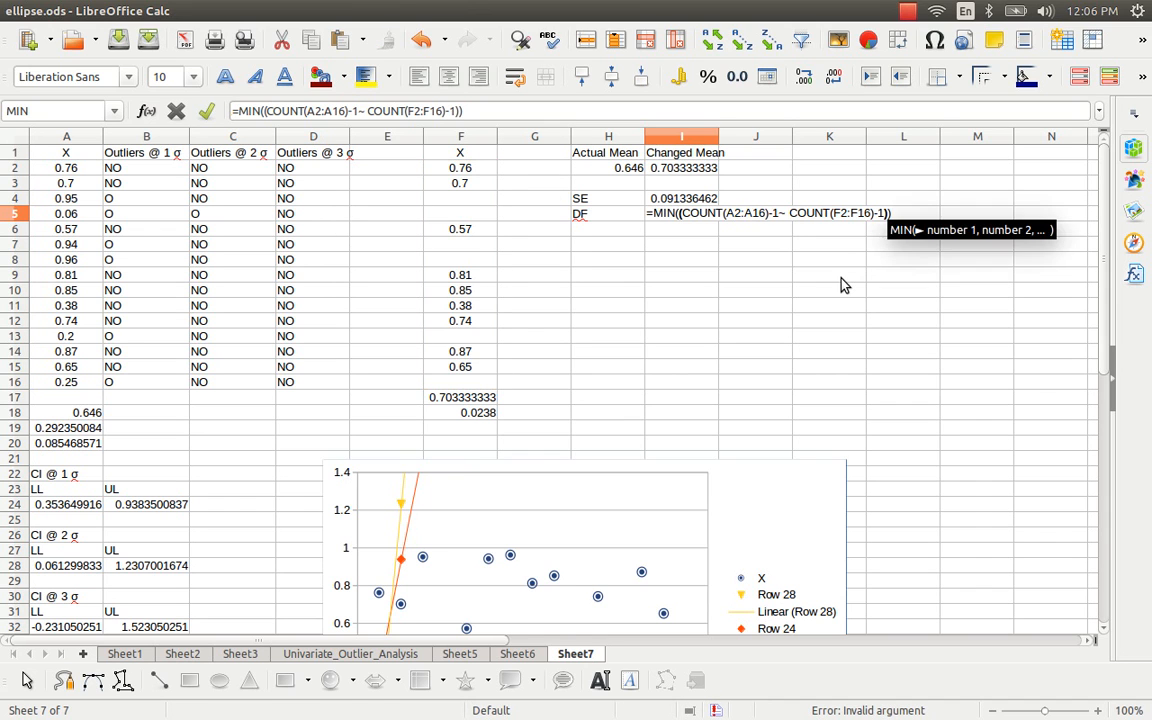
pyautogui.press('BackSpace')
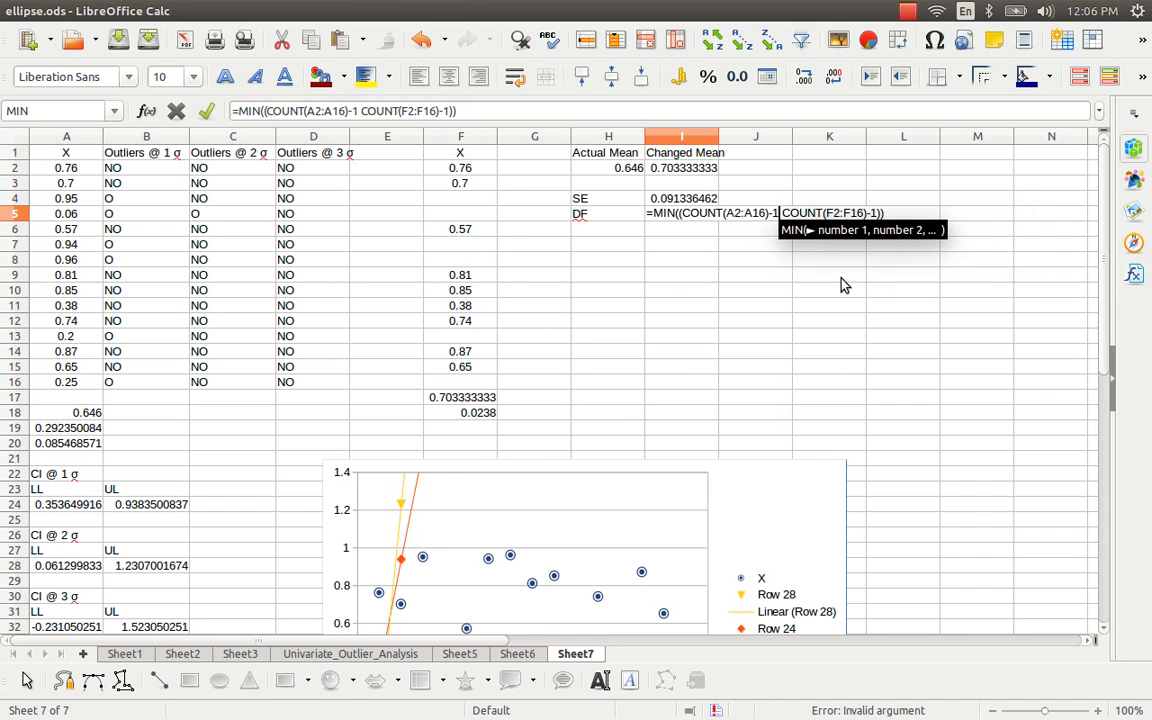
pyautogui.write(',')
pyautogui.press('Return')
pyautogui.press('Up')
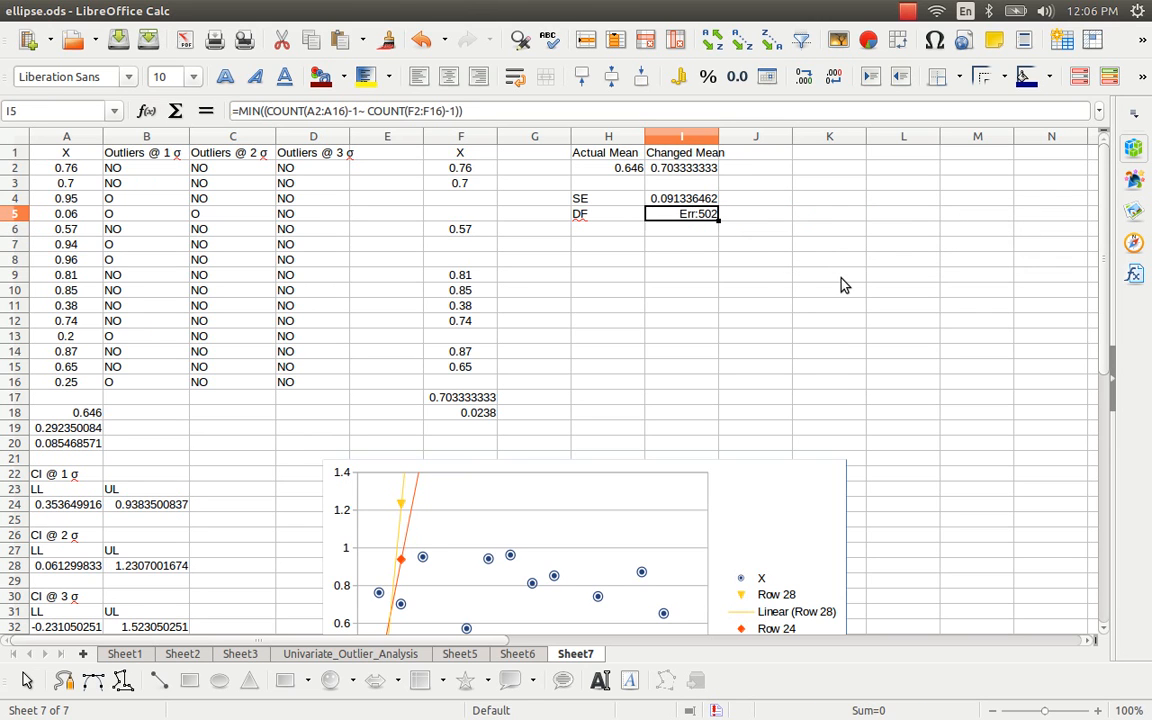
# Edit the I5 formula, replacing the tilde after COUNT(A2:A16)-1 with a closing parenthesis and a comma
pyautogui.press('F2')
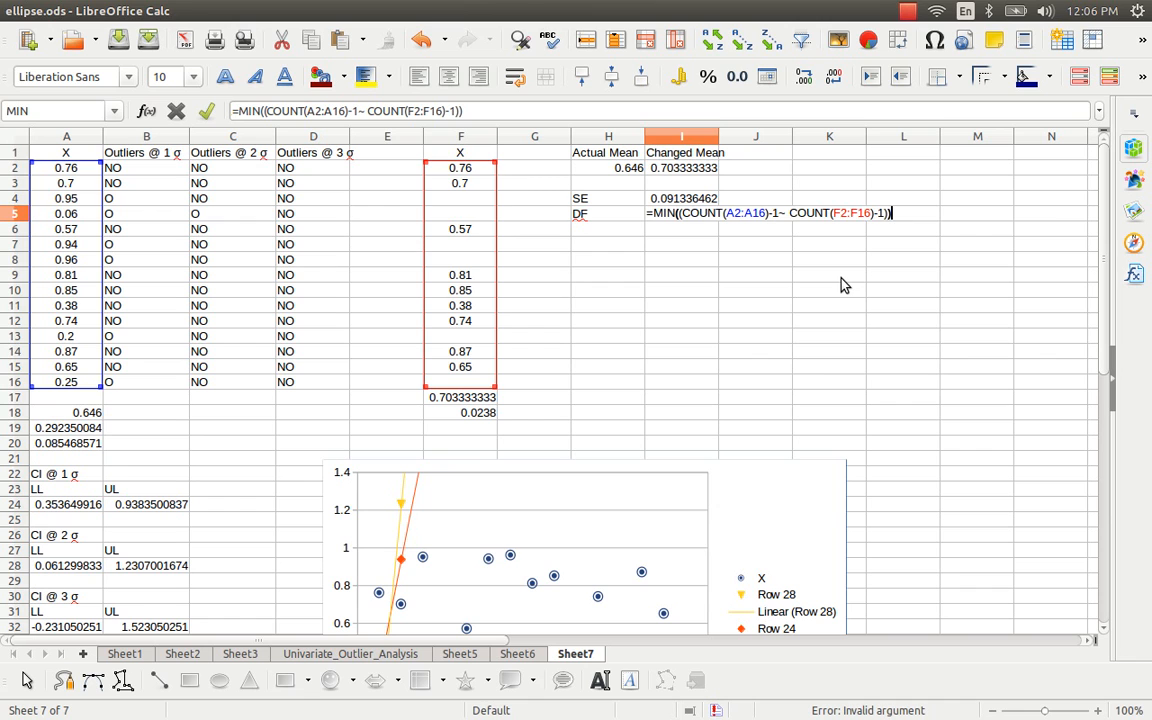
pyautogui.press('Left')
pyautogui.press('Left')
pyautogui.press('Left')
pyautogui.press('Left')
pyautogui.press('Left')
pyautogui.press('Left')
pyautogui.press('Left')
pyautogui.press('Left')
pyautogui.press('Left')
pyautogui.press('Left')
pyautogui.press('Left')
pyautogui.press('Left')
pyautogui.press('Left')
pyautogui.press('Left')
pyautogui.press('Left')
pyautogui.press('Left')
pyautogui.press('Left')
pyautogui.press('Left')
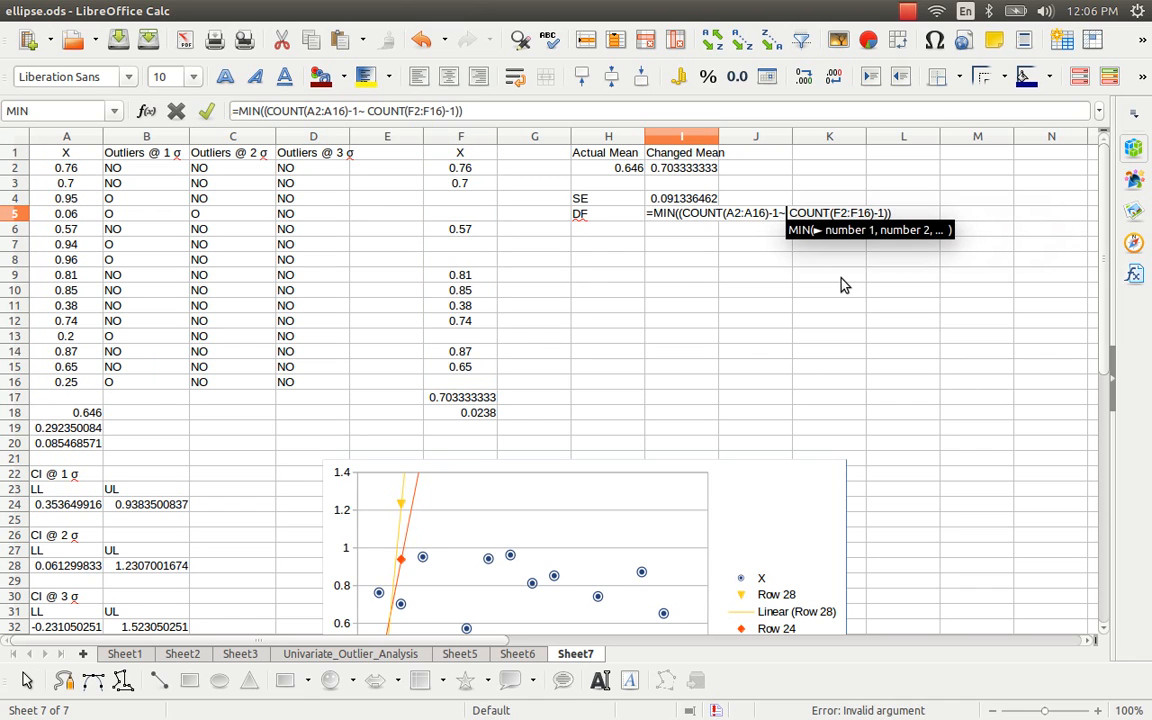
pyautogui.press('BackSpace')
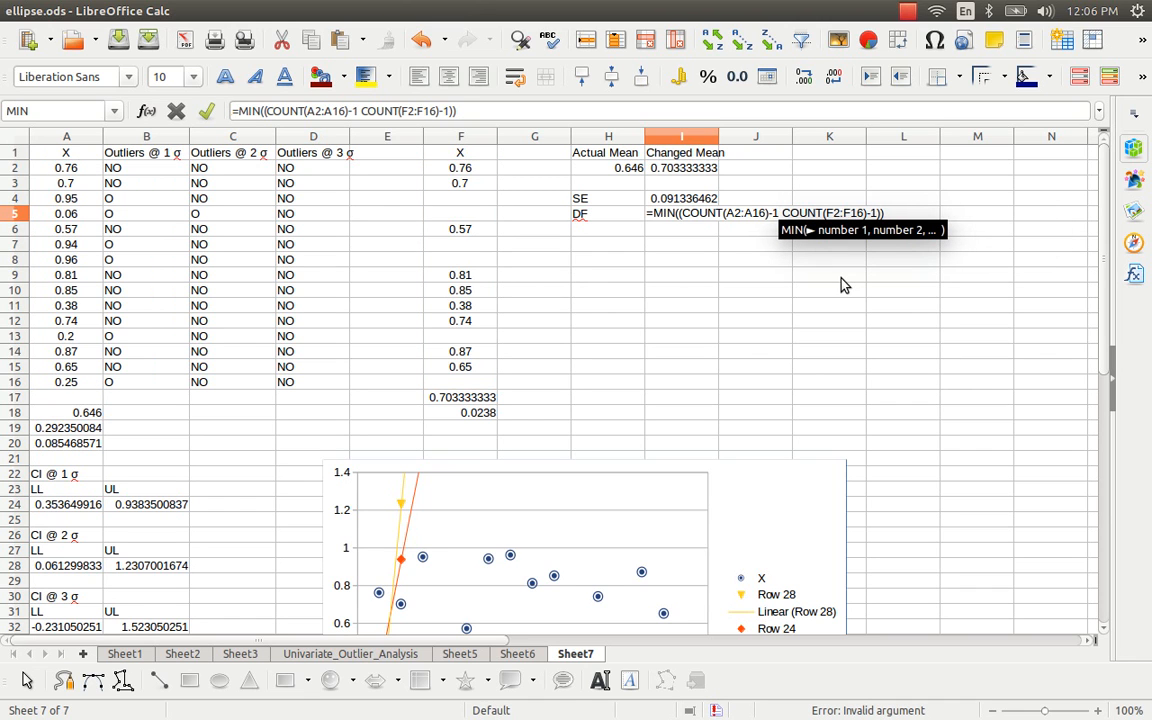
pyautogui.write('),')
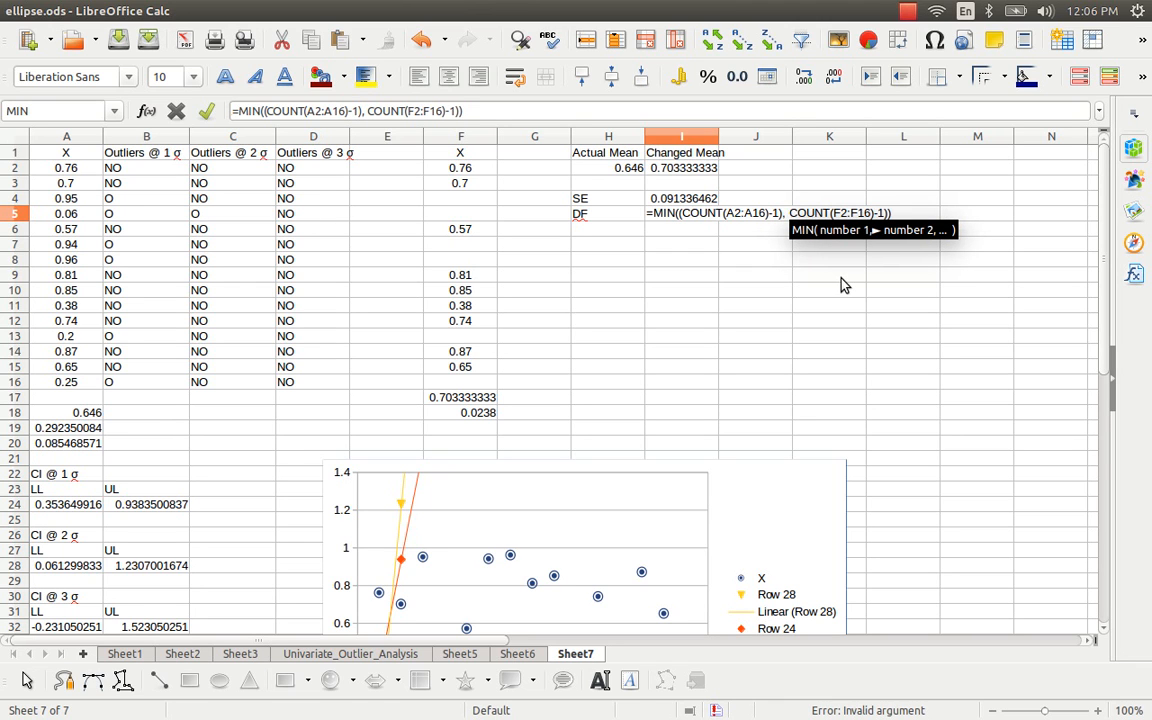
# Add an opening parenthesis before COUNT(F2:F16)-1 and enter the formula as =MIN((COUNT(A2:A16)-1), (COUNT(F2:F16)-1)) in I5
pyautogui.write(' (')
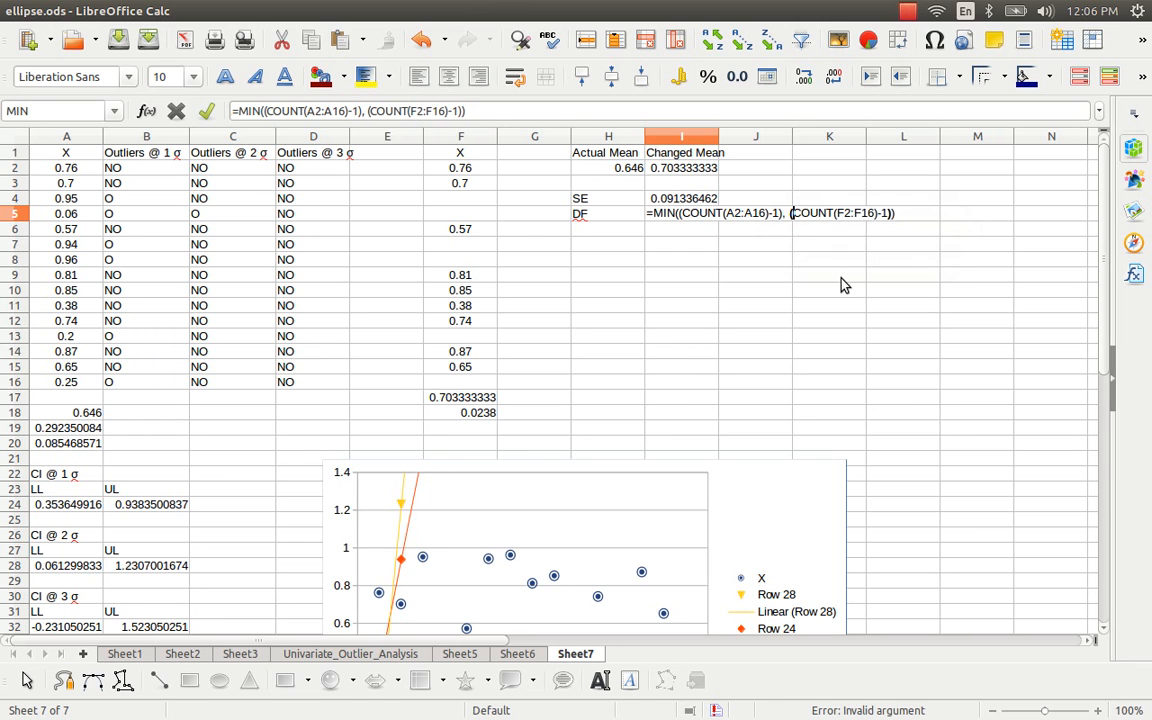
pyautogui.press('Right')
pyautogui.press('Right')
pyautogui.press('Right')
pyautogui.press('Right')
pyautogui.press('Right')
pyautogui.press('Right')
pyautogui.press('Right')
pyautogui.press('Right')
pyautogui.press('Right')
pyautogui.press('Right')
pyautogui.press('Right')
pyautogui.press('Right')
pyautogui.press('Right')
pyautogui.press('Right')
pyautogui.press('Right')
pyautogui.press('Right')
pyautogui.press('Right')
pyautogui.press('Return')
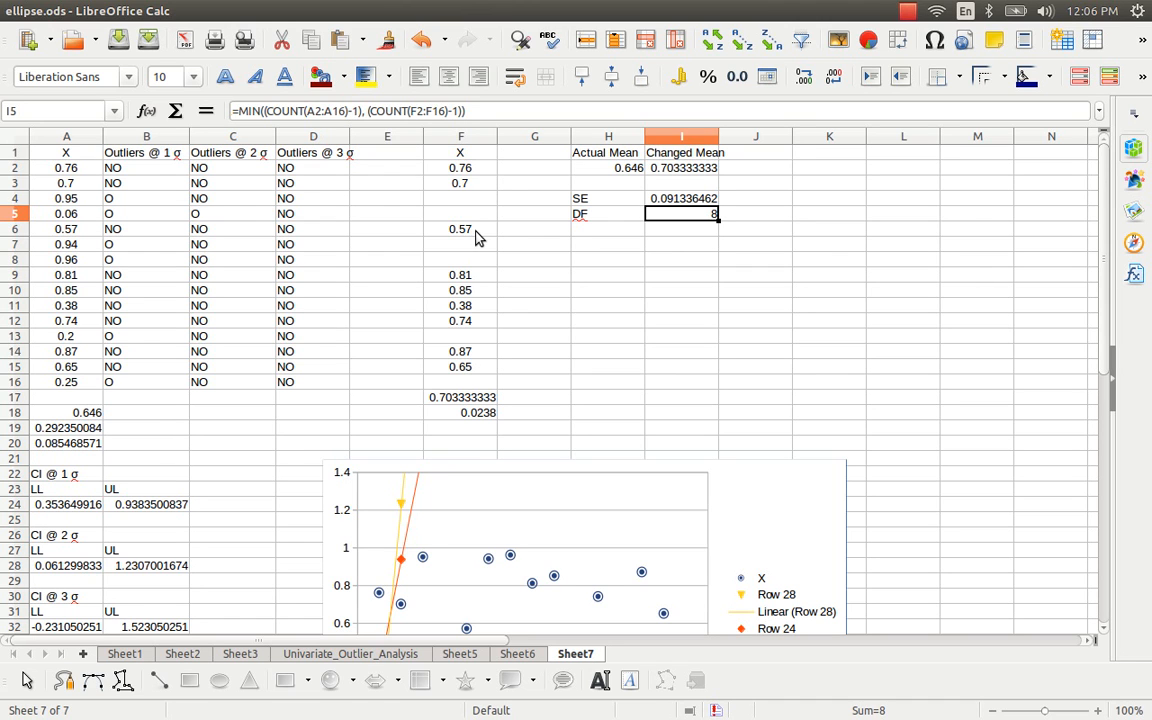
pyautogui.press('Down')
pyautogui.press('Down')
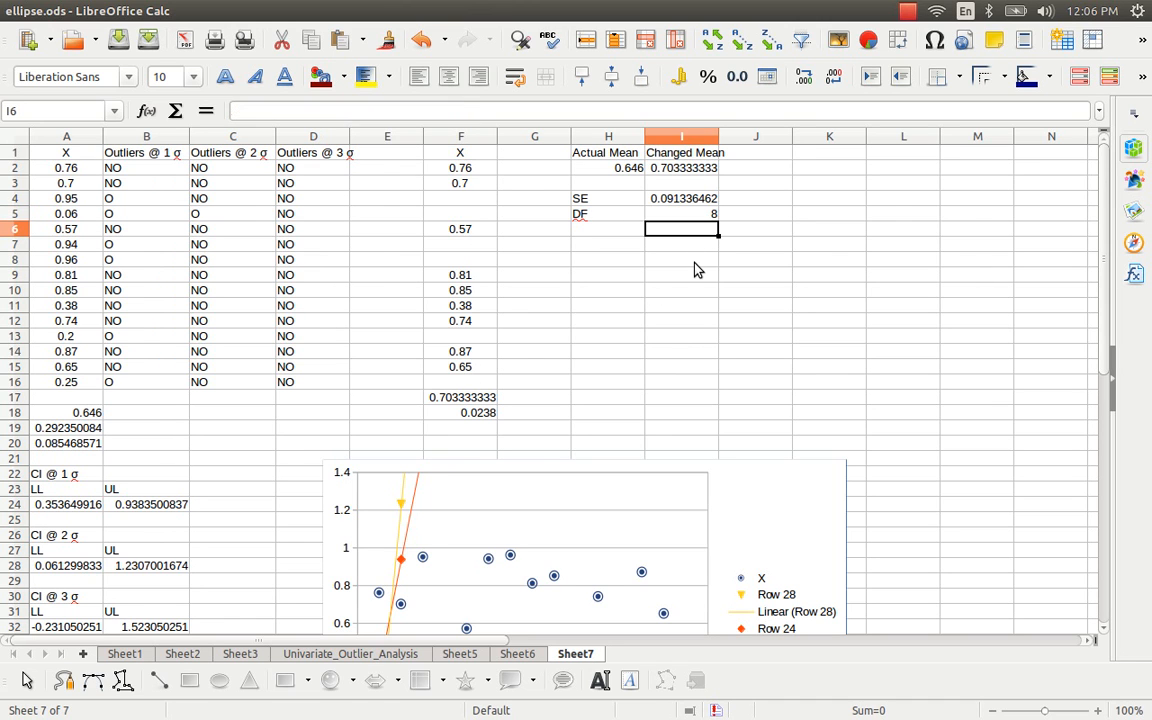
# Switch to the gnome-paint sketch and draw a long vertical divider line beside the hypotheses and the t formula
pyautogui.hotkey('alt', 'Tab')
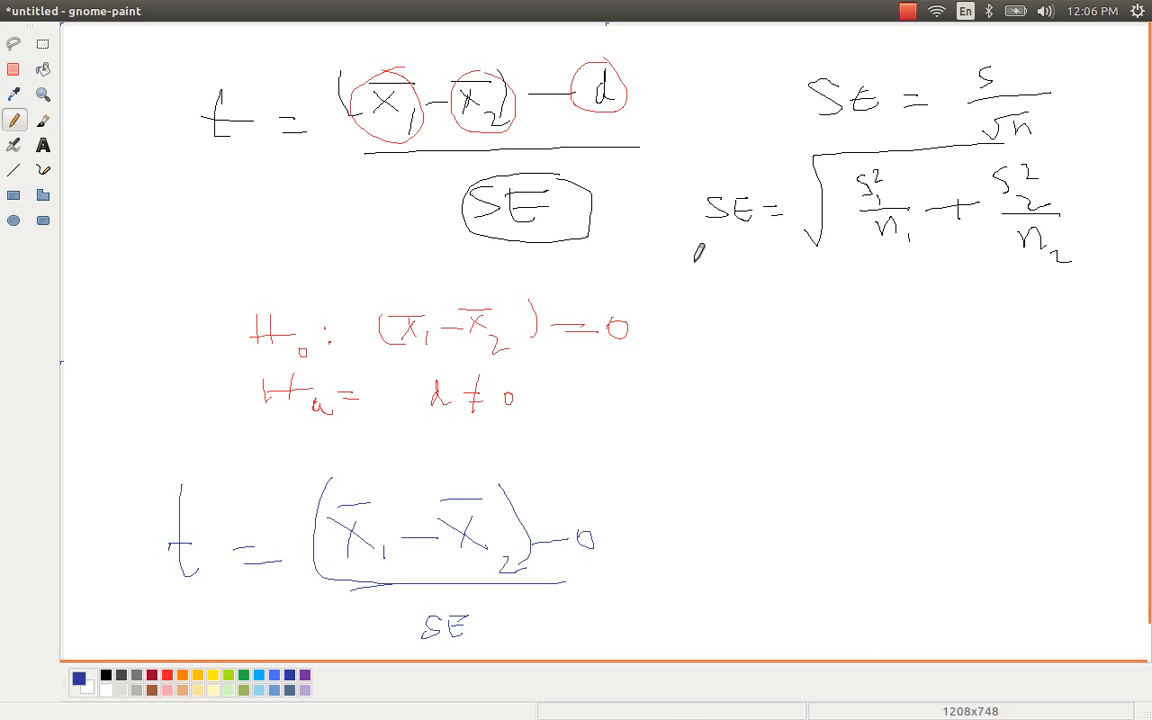
pyautogui.moveTo(652, 298); pyautogui.dragTo(680, 602)
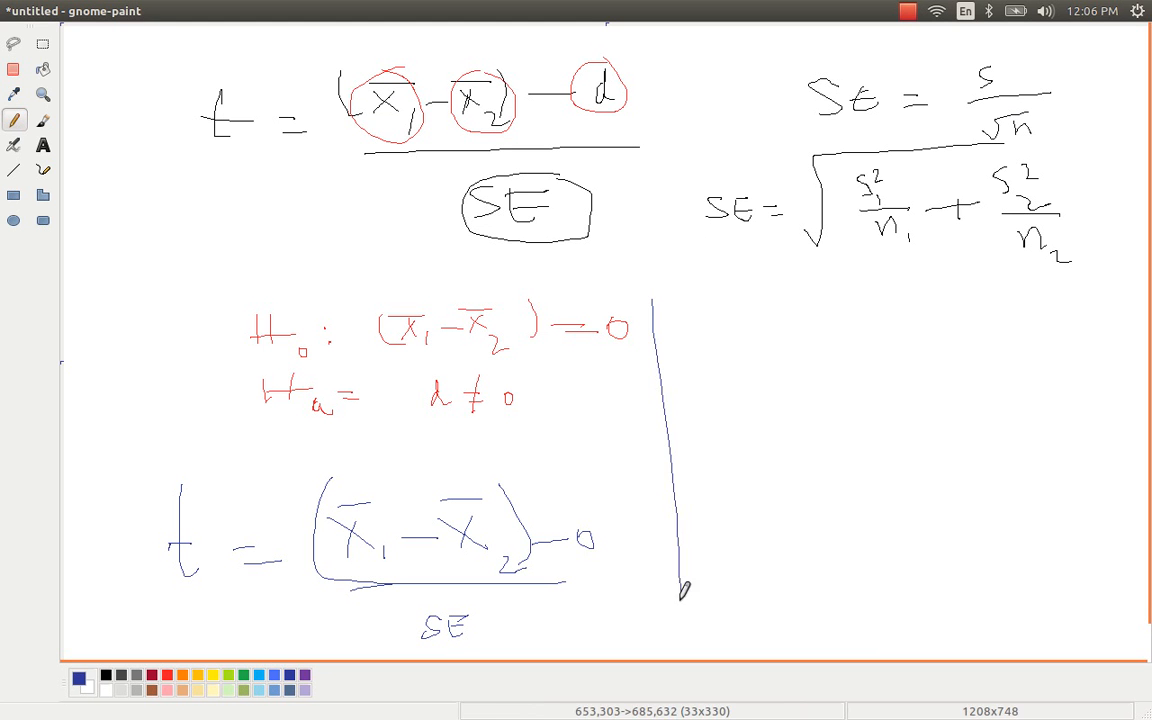
pyautogui.hotkey('alt', 'Tab')
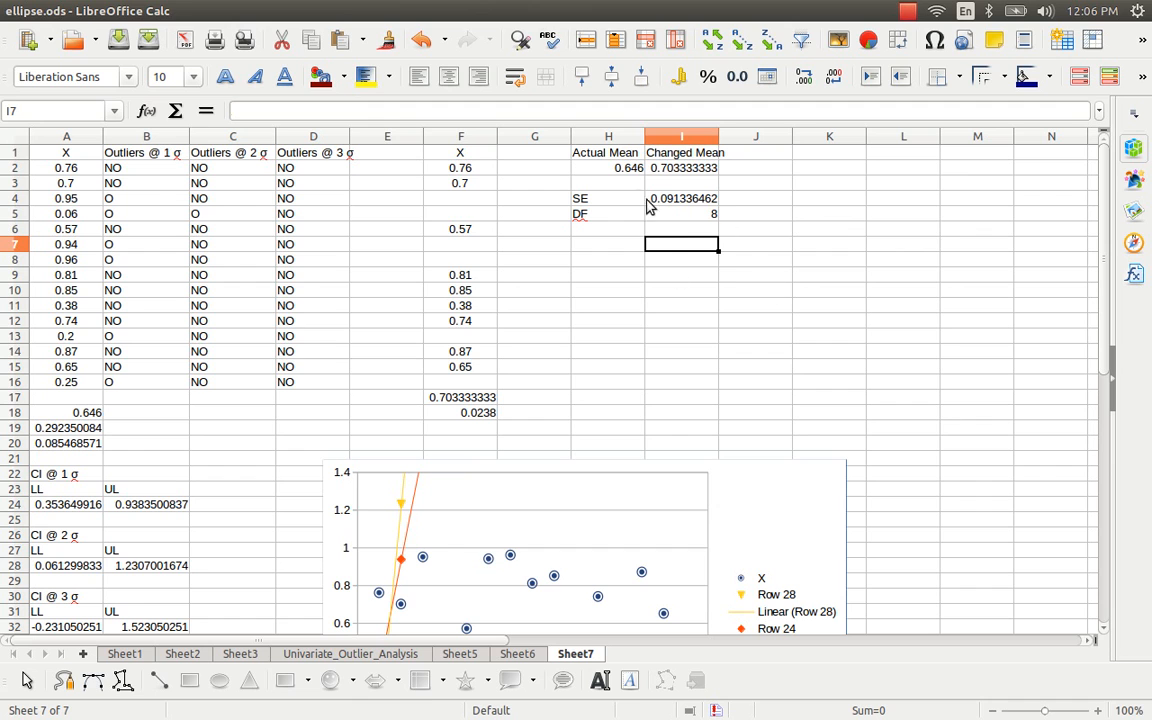
pyautogui.hotkey('alt', 'Tab')
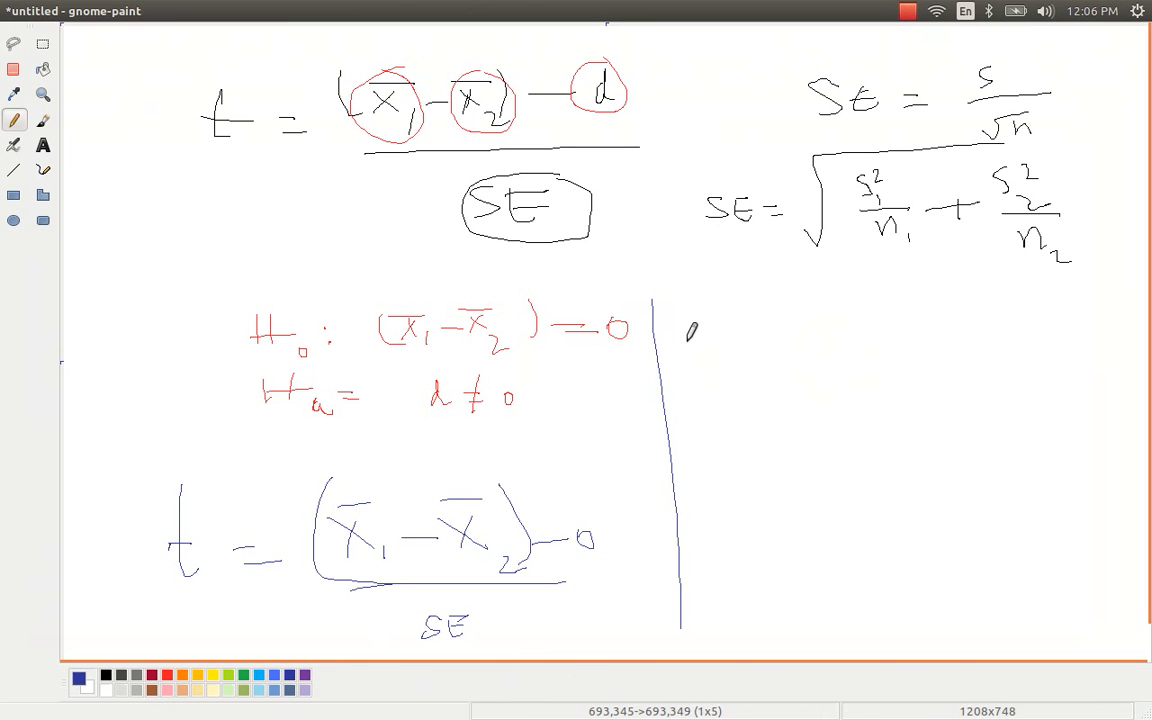
# Handwrite DF = min((n1-1), (n2-1)) beside the divider line, circle DF and underline the arguments of min
pyautogui.moveTo(688, 340)
pyautogui.mouseDown()
pyautogui.moveTo(684, 361)
pyautogui.moveTo(713, 364)
pyautogui.moveTo(734, 336)
pyautogui.mouseUp()
pyautogui.moveTo(712, 350); pyautogui.dragTo(780, 350)
pyautogui.moveTo(765, 360)
pyautogui.mouseDown()
pyautogui.moveTo(845, 362)
pyautogui.moveTo(857, 336)
pyautogui.moveTo(904, 405)
pyautogui.mouseUp()
pyautogui.moveTo(912, 349); pyautogui.dragTo(933, 373)
pyautogui.moveTo(938, 366); pyautogui.dragTo(943, 382)
pyautogui.moveTo(948, 363)
pyautogui.mouseDown()
pyautogui.moveTo(976, 368)
pyautogui.moveTo(962, 395)
pyautogui.moveTo(1016, 391)
pyautogui.mouseUp()
pyautogui.moveTo(1039, 344)
pyautogui.mouseDown()
pyautogui.moveTo(1070, 377)
pyautogui.moveTo(1100, 346)
pyautogui.moveTo(1104, 370)
pyautogui.mouseUp()
pyautogui.moveTo(1111, 340); pyautogui.dragTo(1087, 374)
pyautogui.moveTo(1036, 343); pyautogui.dragTo(1043, 380)
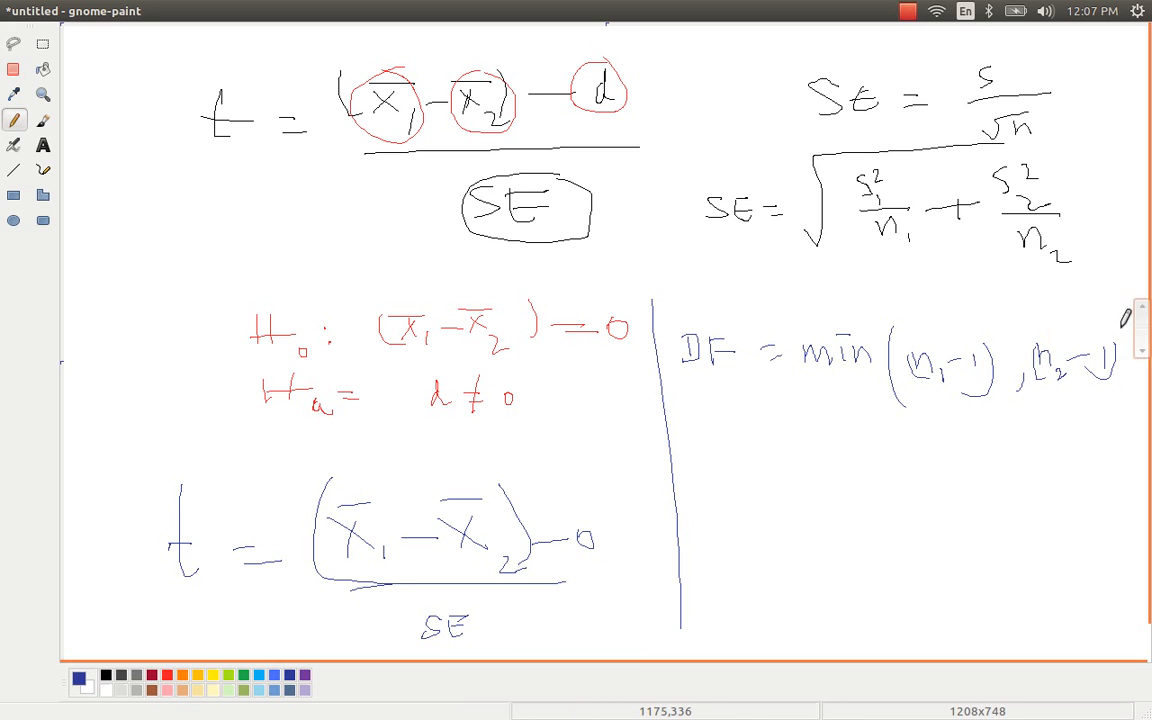
pyautogui.moveTo(1121, 328); pyautogui.dragTo(1097, 424)
pyautogui.moveTo(694, 385)
pyautogui.mouseDown()
pyautogui.moveTo(755, 340)
pyautogui.moveTo(748, 330)
pyautogui.mouseUp()
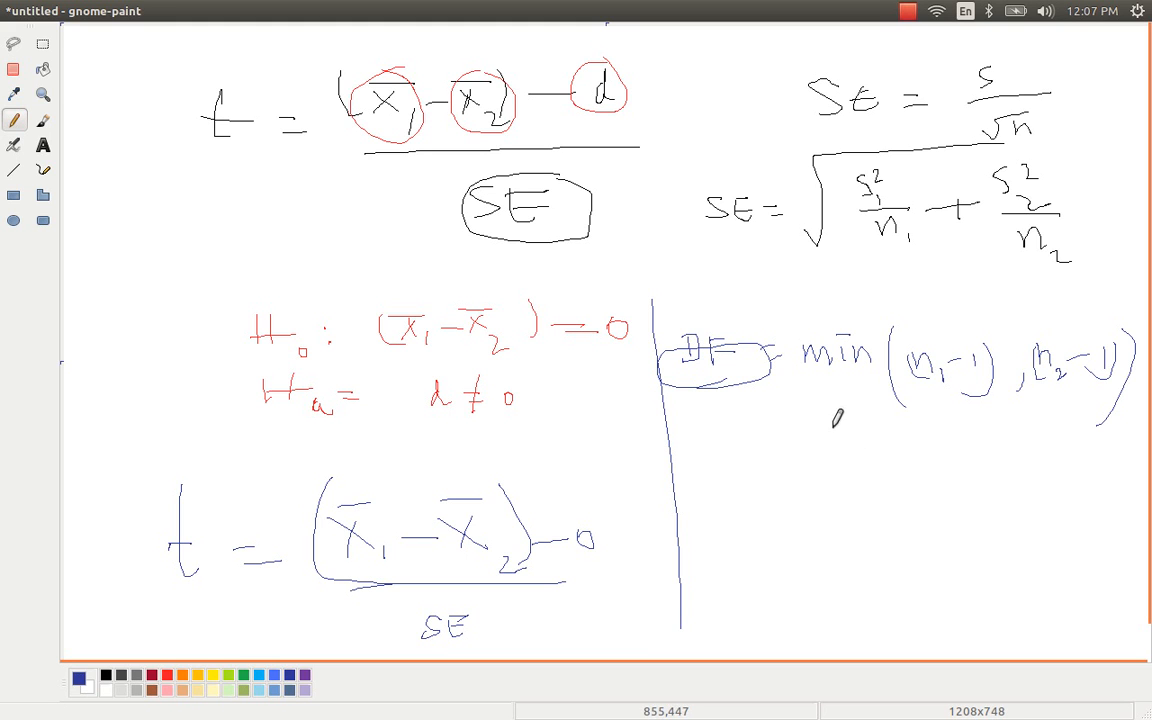
pyautogui.moveTo(845, 407); pyautogui.dragTo(1135, 397)
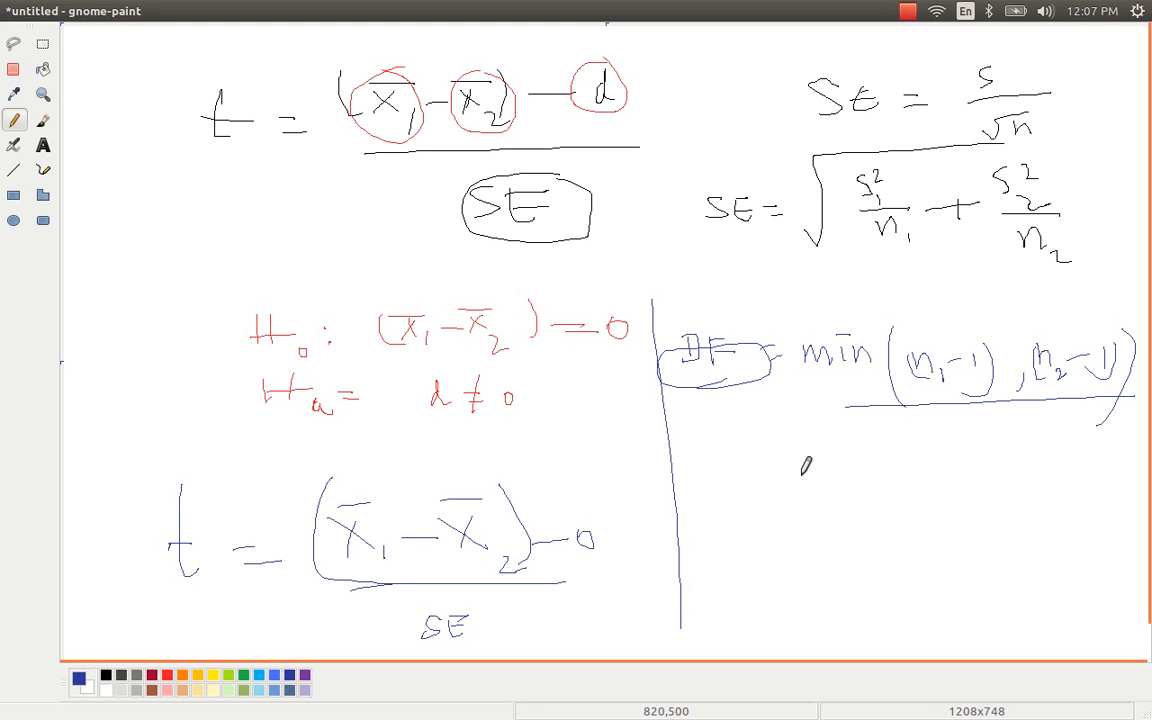
# Switch back to LibreOffice Calc and enter the label "tcalc" in cell H7
pyautogui.hotkey('alt', 'Tab')
pyautogui.press('Left')
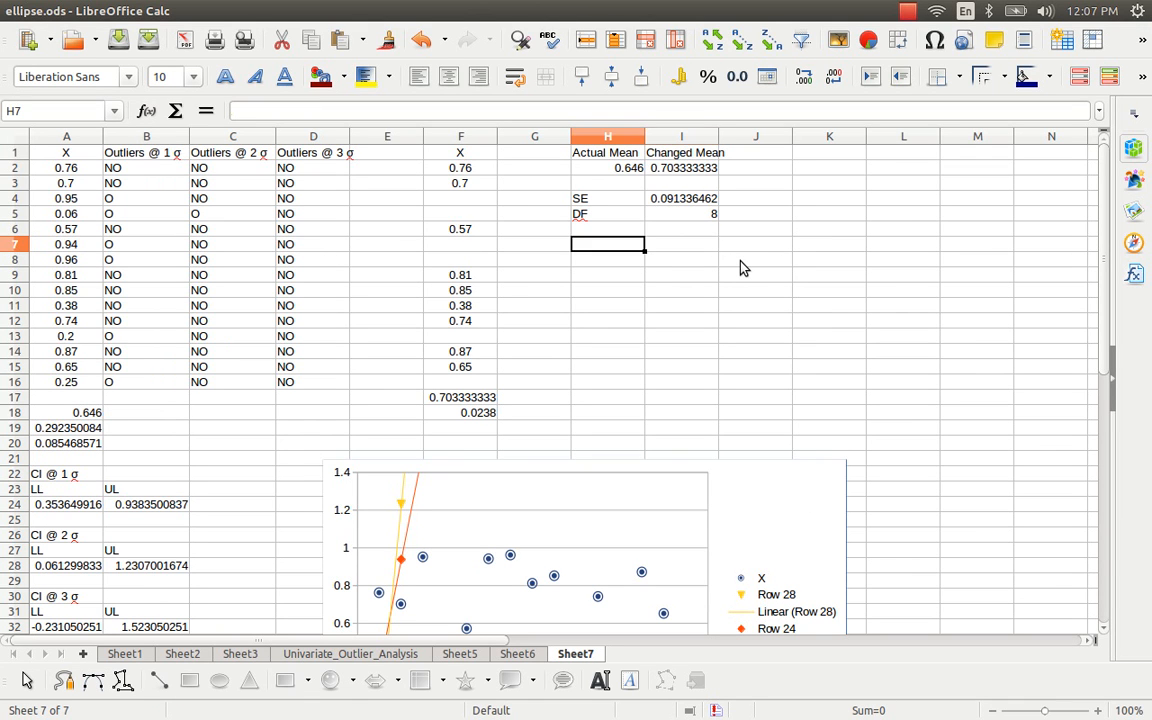
pyautogui.write('t')
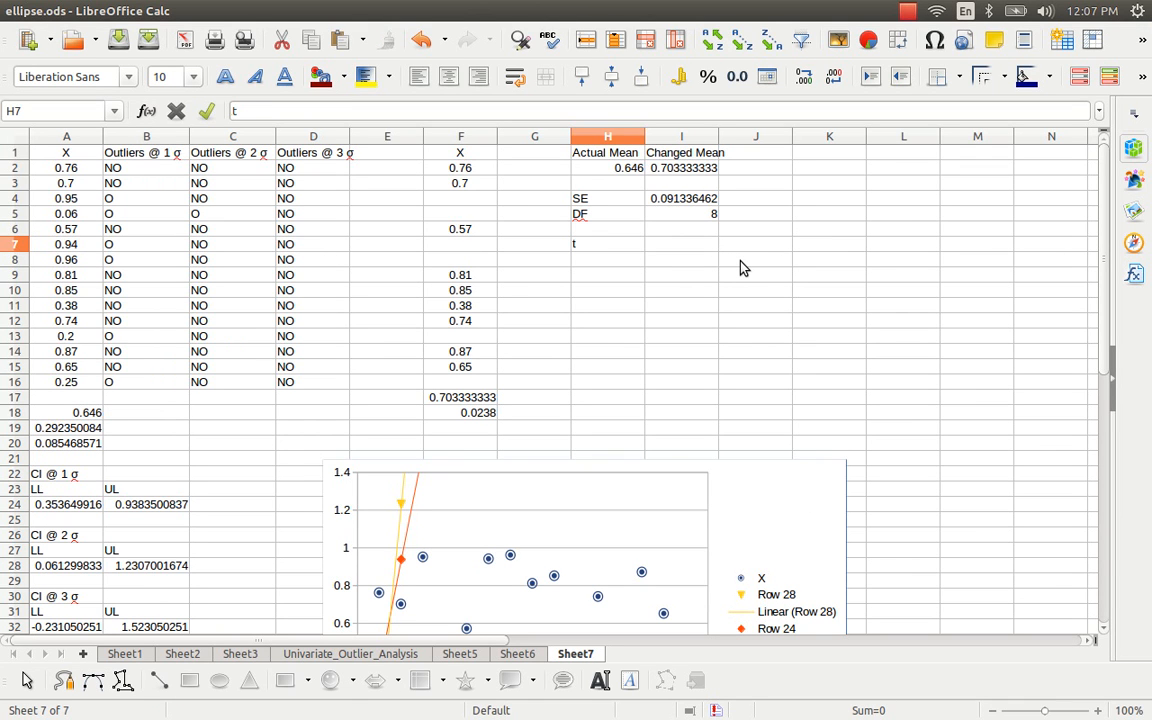
pyautogui.write('calc')
pyautogui.press('Left')
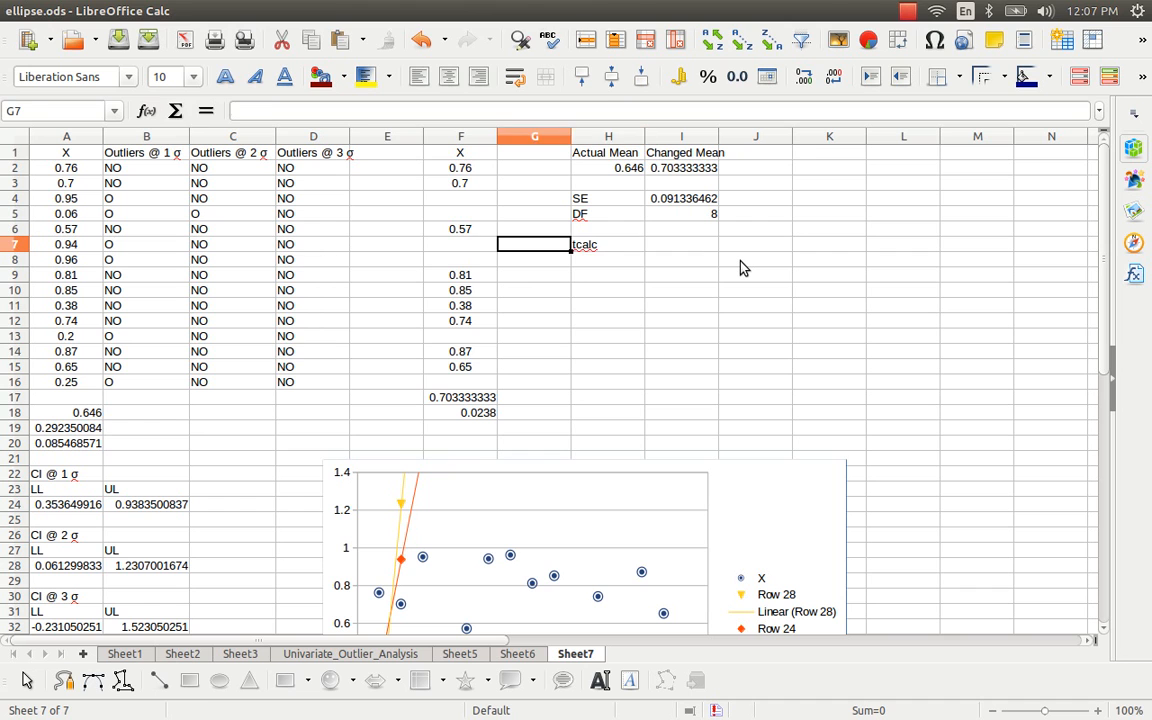
# Format the letters "calc" of the label in H7 as subscript
pyautogui.press('Right')
pyautogui.hotkey('shift', 'Left')
pyautogui.press('Right')
pyautogui.press('Left')
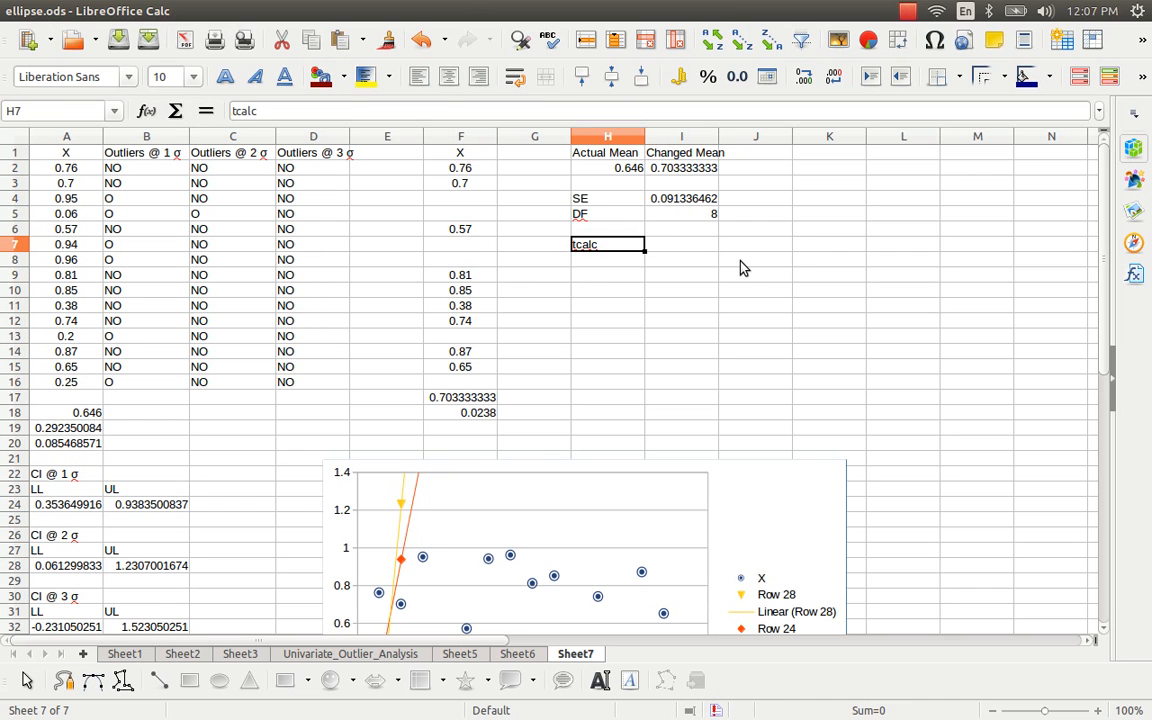
pyautogui.press('F2')
pyautogui.hotkey('shift', 'Left')
pyautogui.hotkey('shift', 'Left')
pyautogui.hotkey('shift', 'Left')
pyautogui.hotkey('shift', 'Left')
pyautogui.hotkey('shift', 'Right')
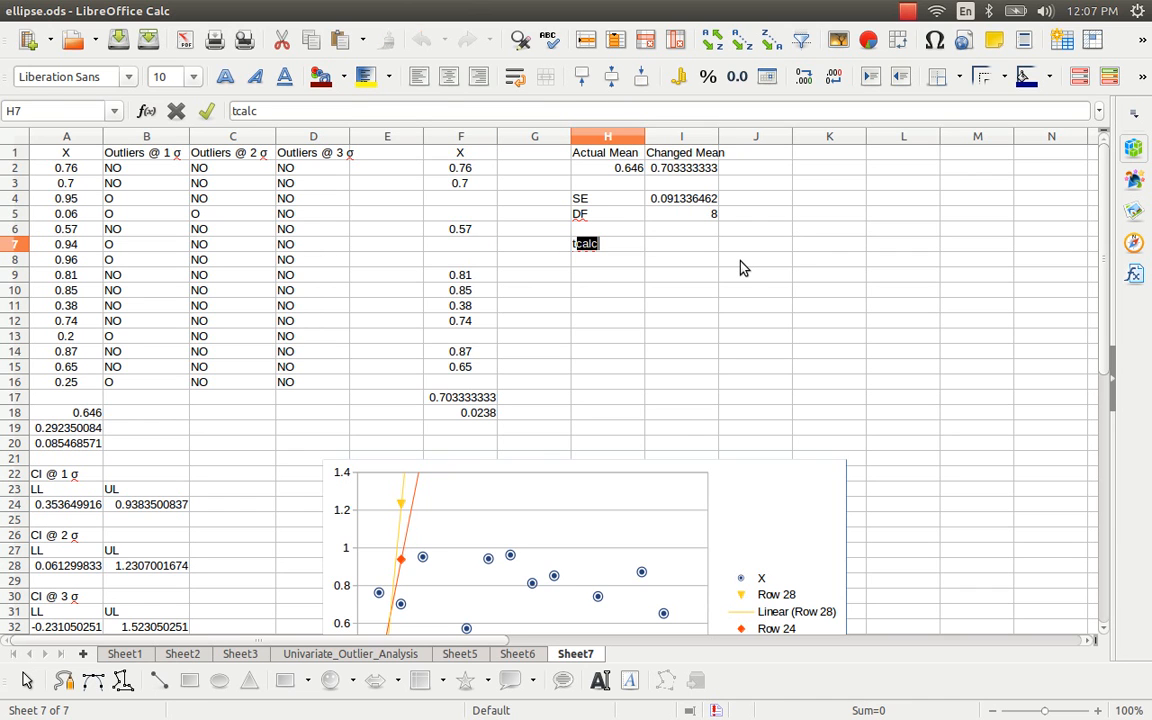
pyautogui.hotkey('shift', 'Left')
pyautogui.hotkey('ctrl', 'Tab')
pyautogui.hotkey('ctrl', 'Tab')
pyautogui.hotkey('ctrl', 'Tab')
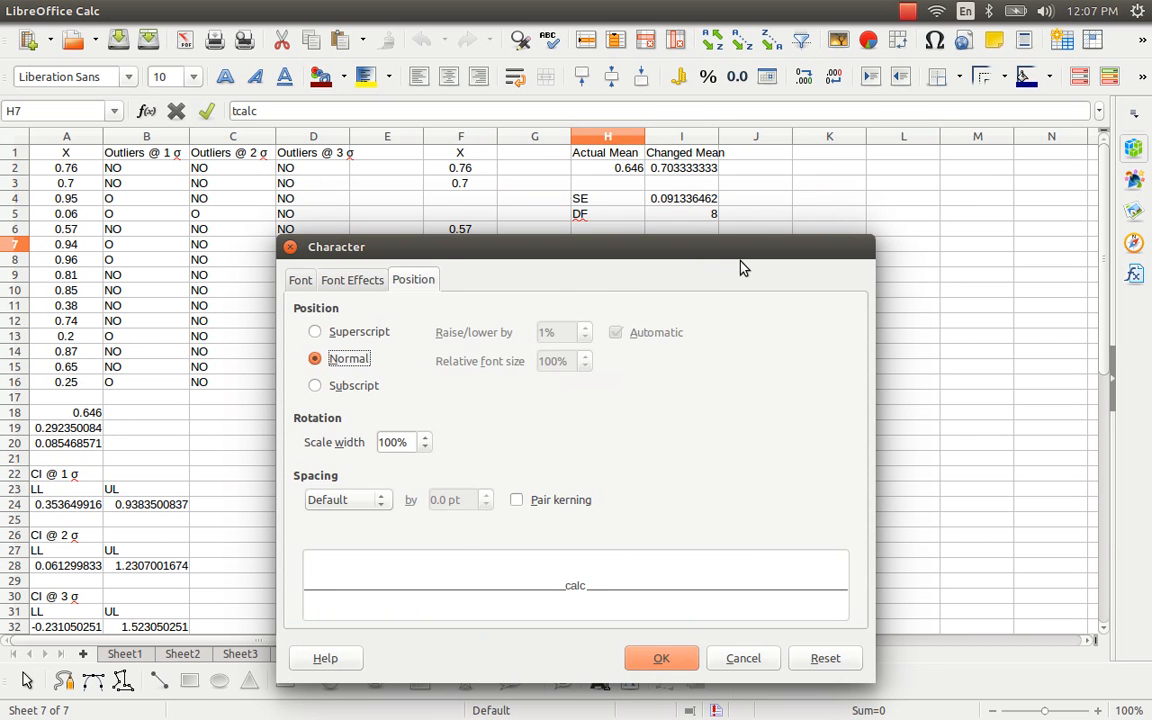
pyautogui.press('Return')
pyautogui.press('Return')
pyautogui.press('Up')
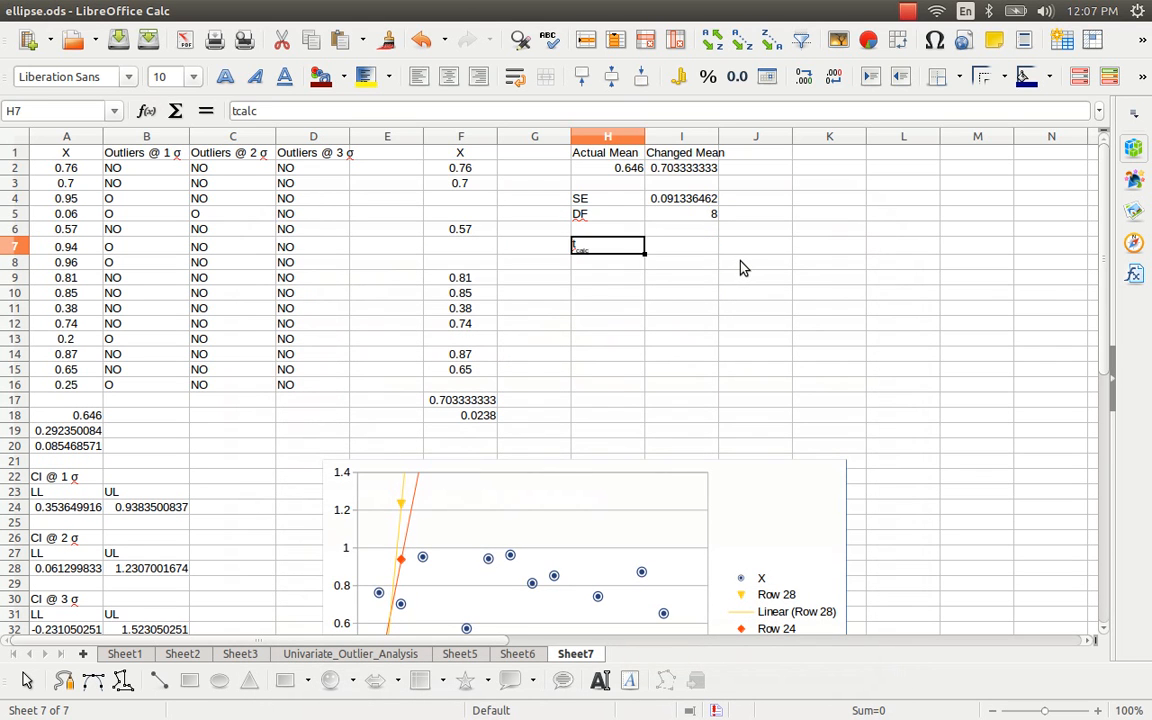
# Calculate the t statistic in cell I7 with the formula =(H2-I2)/I4
pyautogui.press('Right')
pyautogui.write('=')
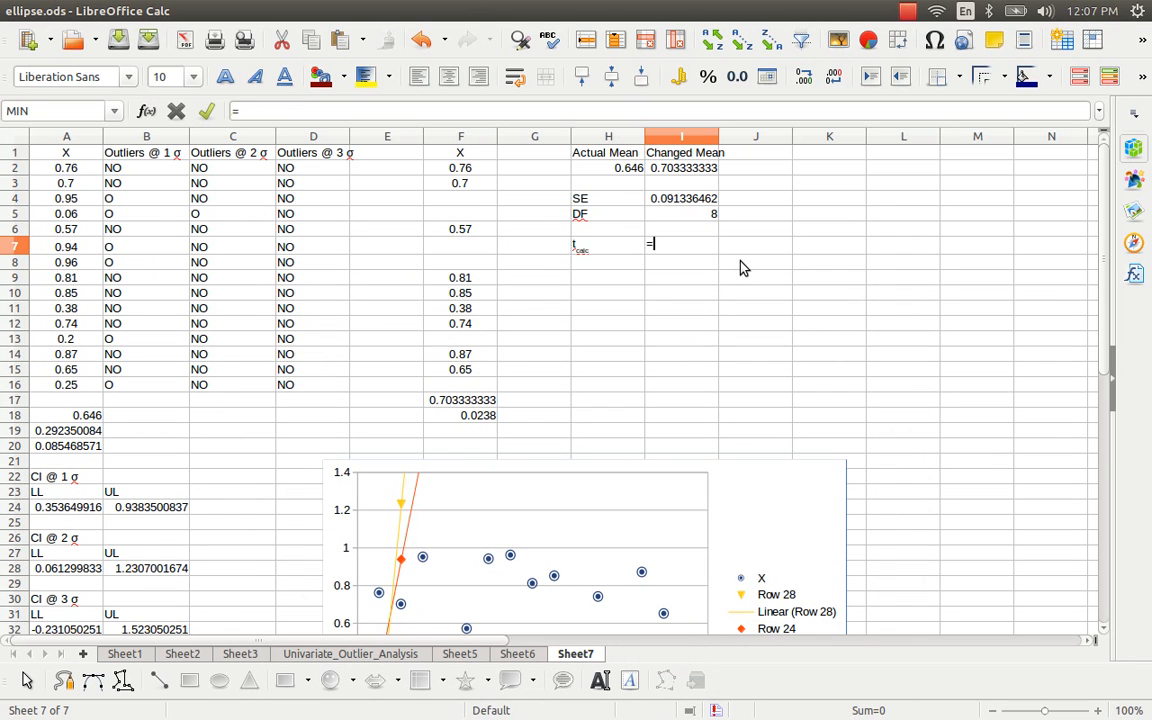
pyautogui.write('(')
pyautogui.press('Left')
pyautogui.press('Left')
pyautogui.press('Left')
pyautogui.press('Left')
pyautogui.press('Left')
pyautogui.press('Left')
pyautogui.press('Left')
pyautogui.press('Left')
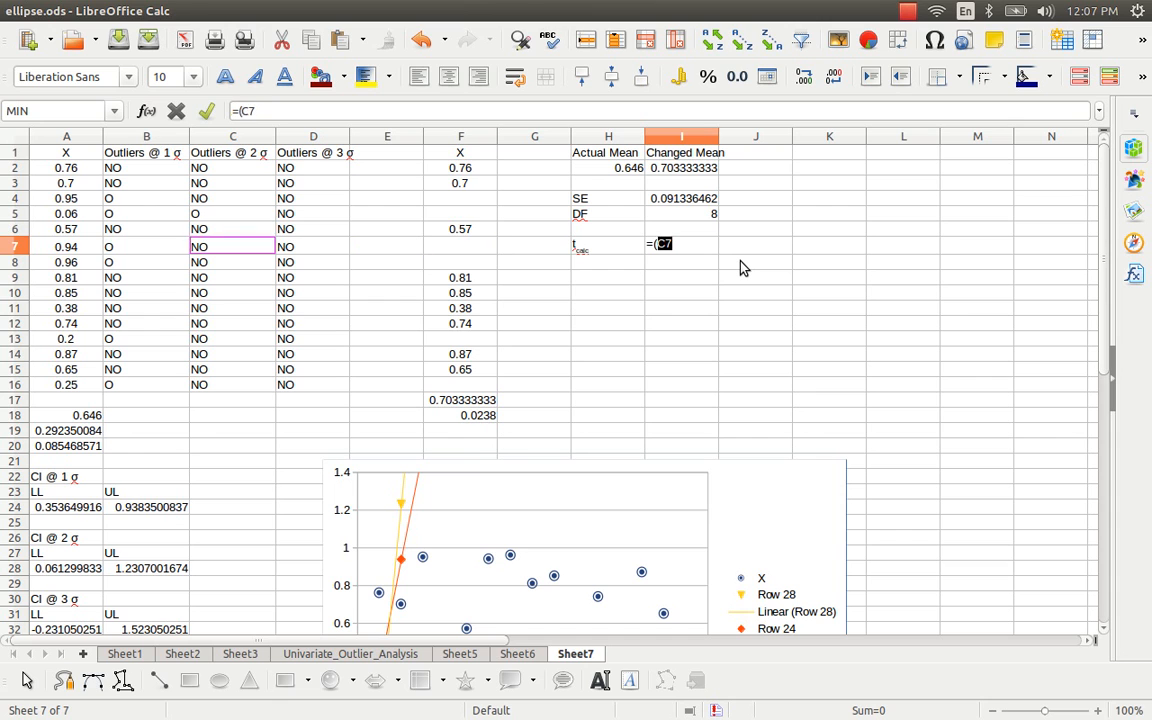
pyautogui.press('Down')
pyautogui.press('Down')
pyautogui.press('Down')
pyautogui.press('Down')
pyautogui.press('Up')
pyautogui.press('Up')
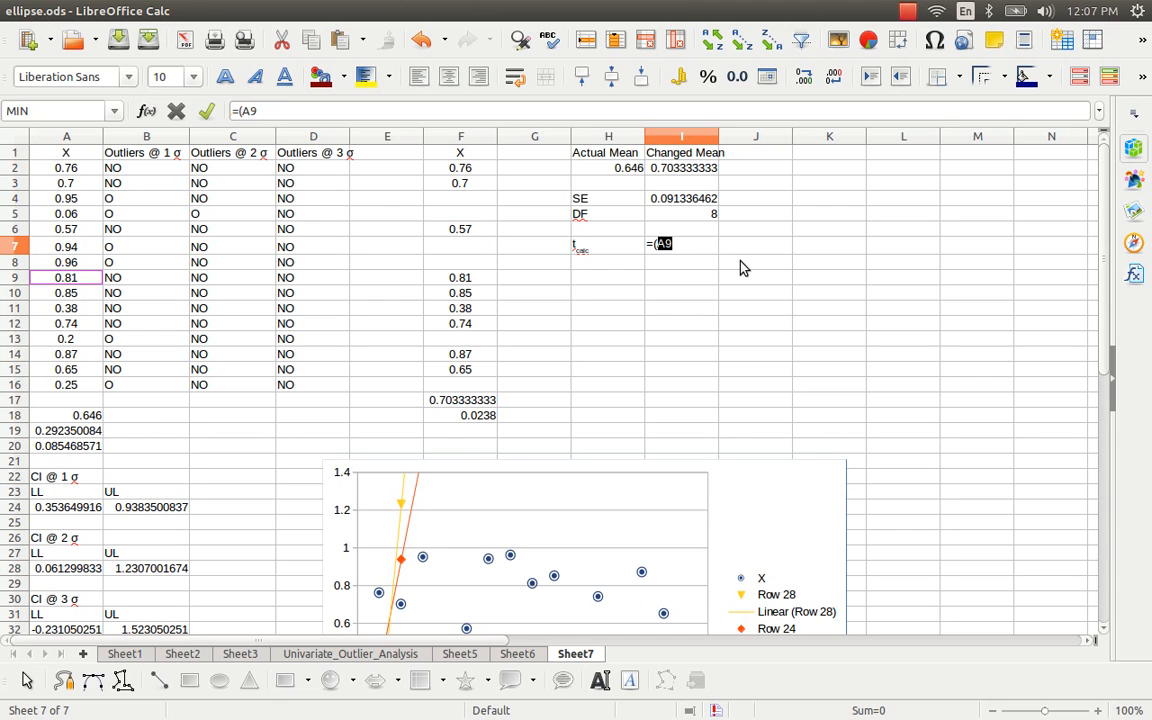
pyautogui.press('Right')
pyautogui.press('Right')
pyautogui.press('Right')
pyautogui.press('Right')
pyautogui.press('Right')
pyautogui.press('Right')
pyautogui.press('Right')
pyautogui.press('Up')
pyautogui.press('Up')
pyautogui.press('Up')
pyautogui.press('Up')
pyautogui.press('Up')
pyautogui.press('Up')
pyautogui.press('Up')
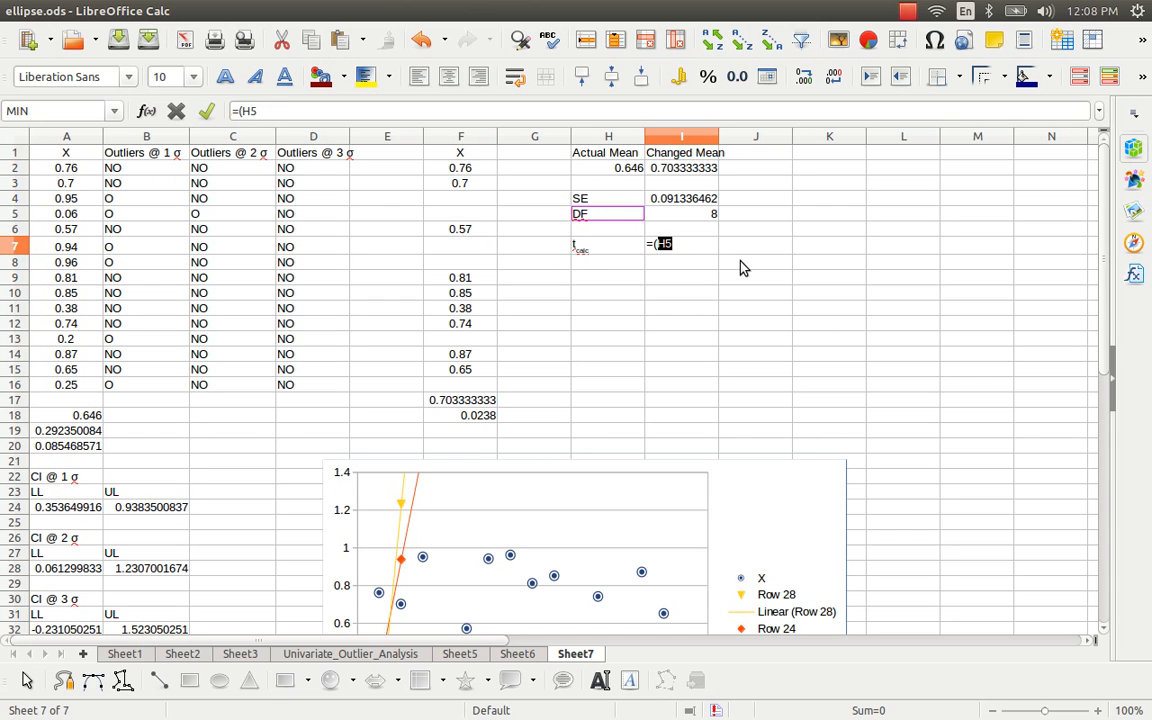
pyautogui.write('-')
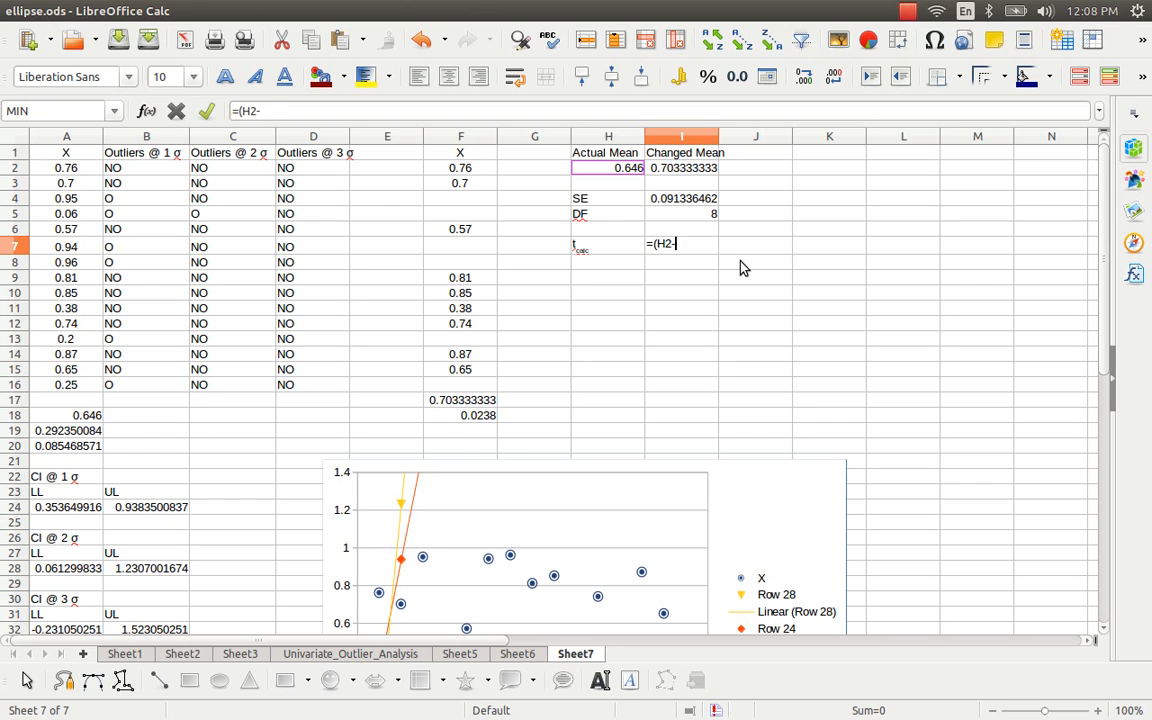
pyautogui.write('I2)/')
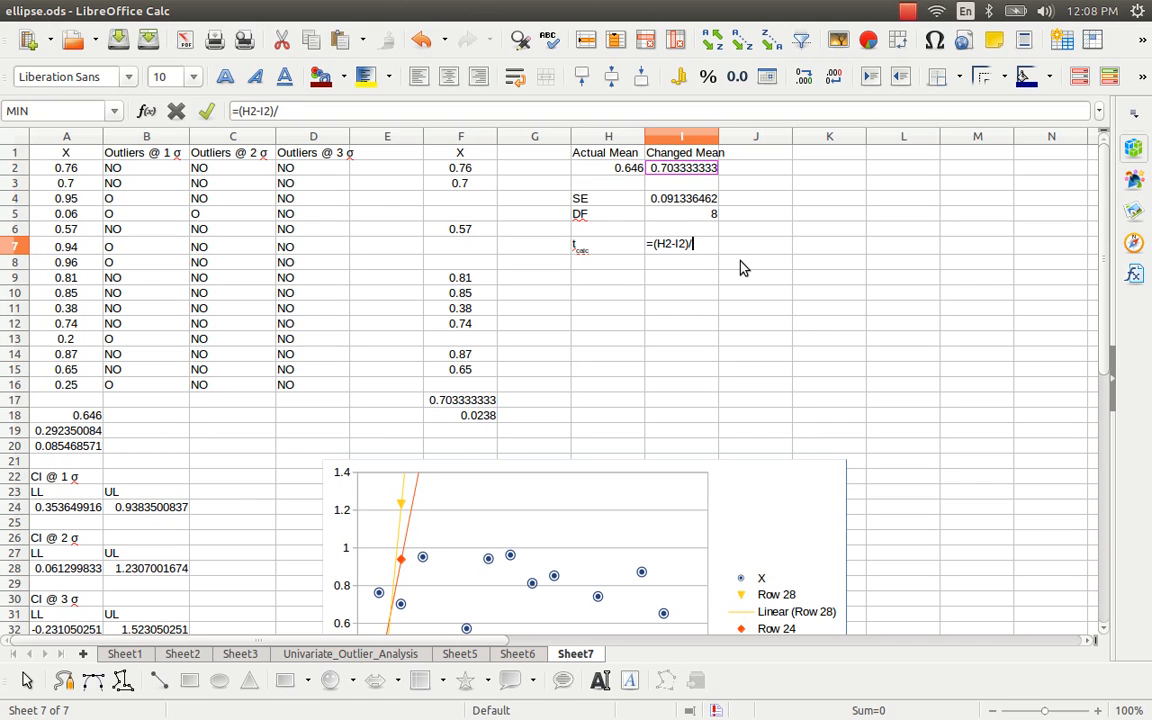
pyautogui.press('Up')
pyautogui.press('Up')
pyautogui.press('Up')
pyautogui.press('Up')
pyautogui.press('Up')
pyautogui.press('Up')
pyautogui.press('Down')
pyautogui.press('Down')
pyautogui.press('Down')
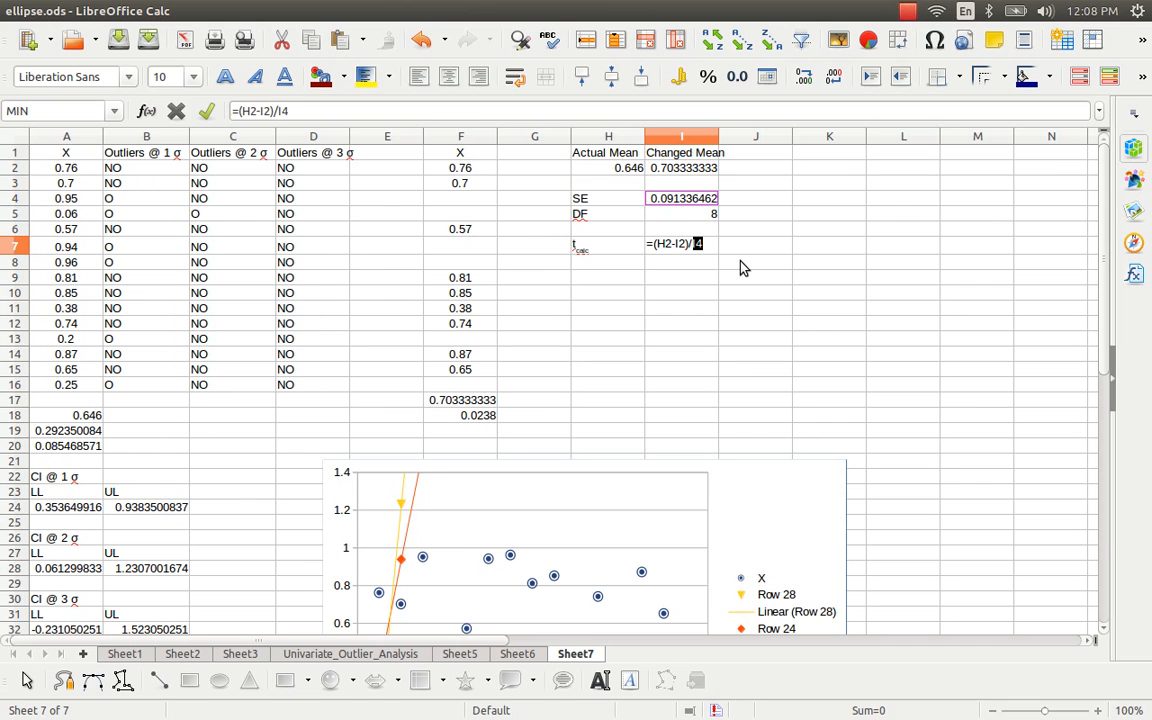
pyautogui.press('Return')
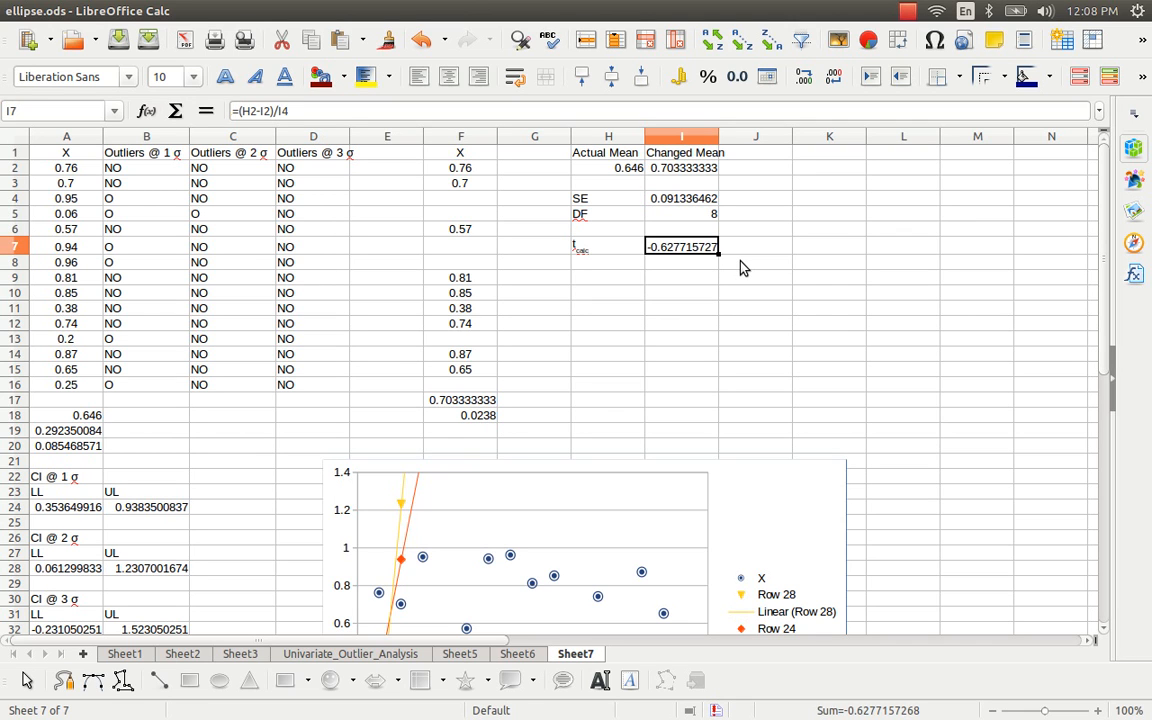
# Copy the subscripted t label from H7 into H8 and change its subscript to "crit"
pyautogui.press('Down')
pyautogui.press('Left')
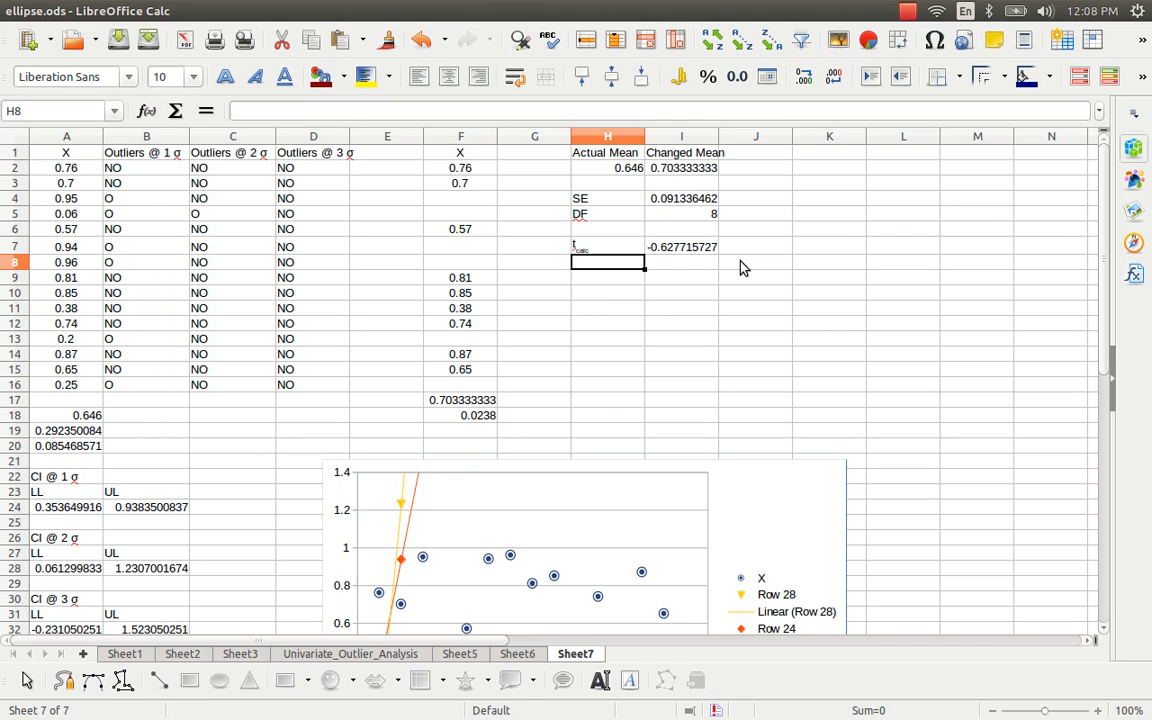
pyautogui.press('Up')
pyautogui.hotkey('ctrl', 'c')
pyautogui.press('Down')
pyautogui.hotkey('ctrl', 'v')
pyautogui.press('F2')
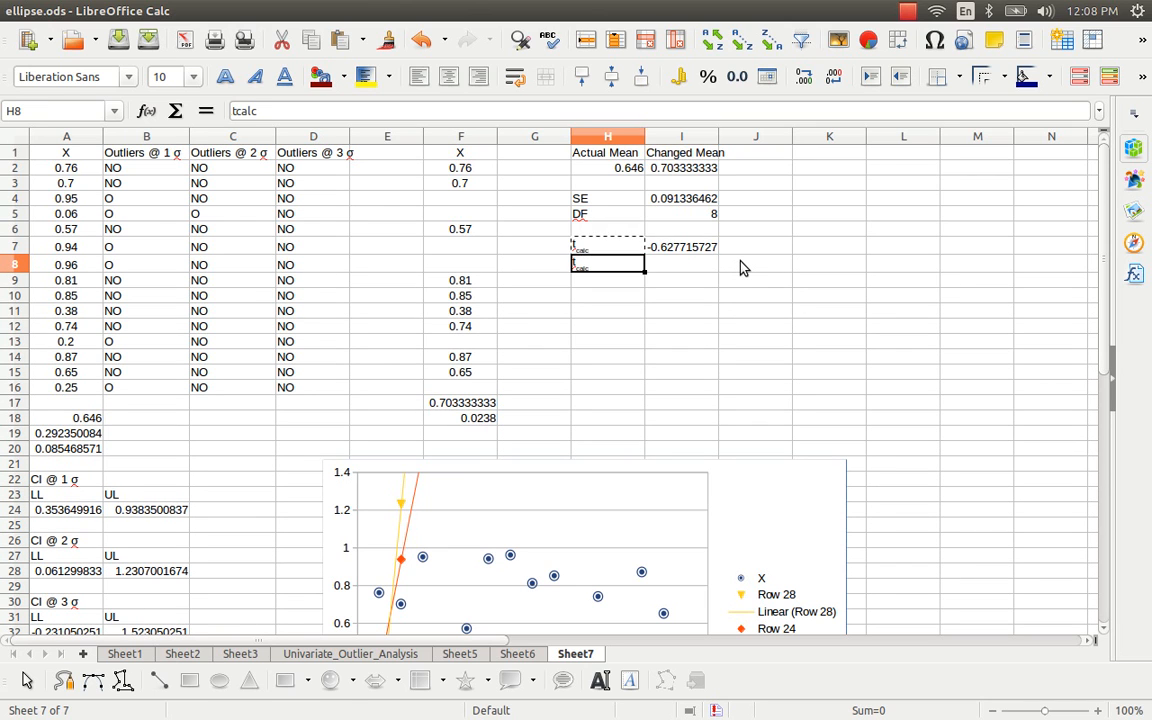
pyautogui.hotkey('shift', 'Left')
pyautogui.hotkey('shift', 'Left')
pyautogui.hotkey('shift', 'Left')
pyautogui.hotkey('shift', 'Left')
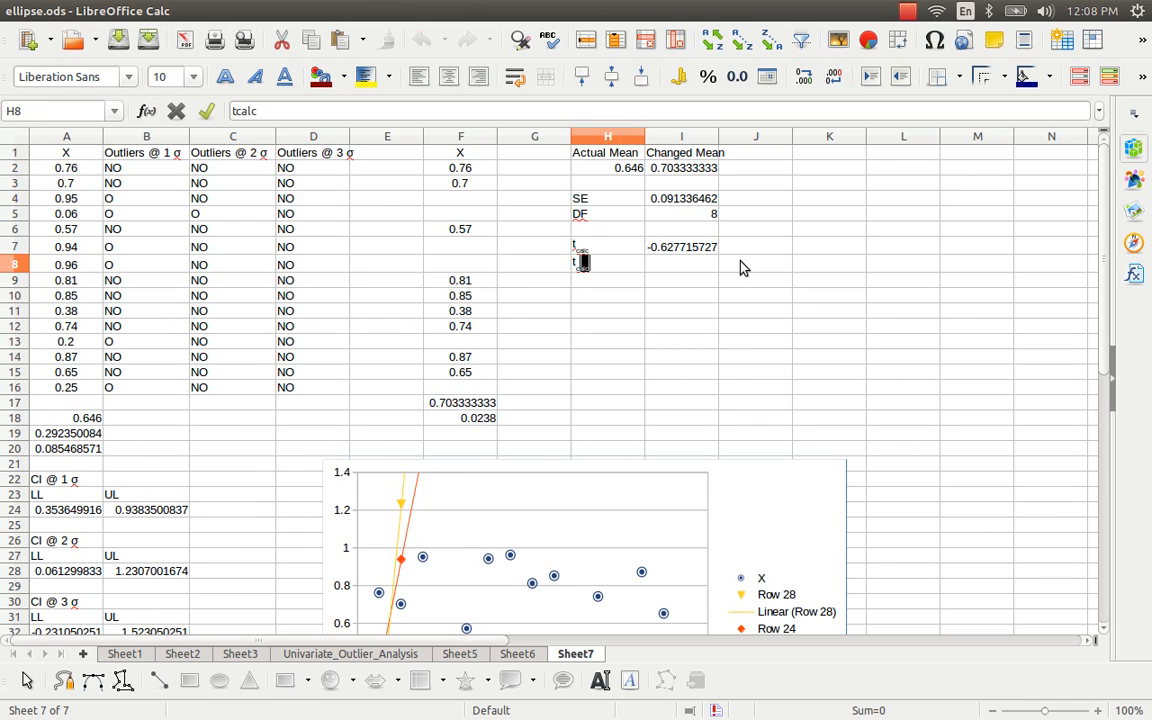
pyautogui.write('crit')
pyautogui.press('Return')
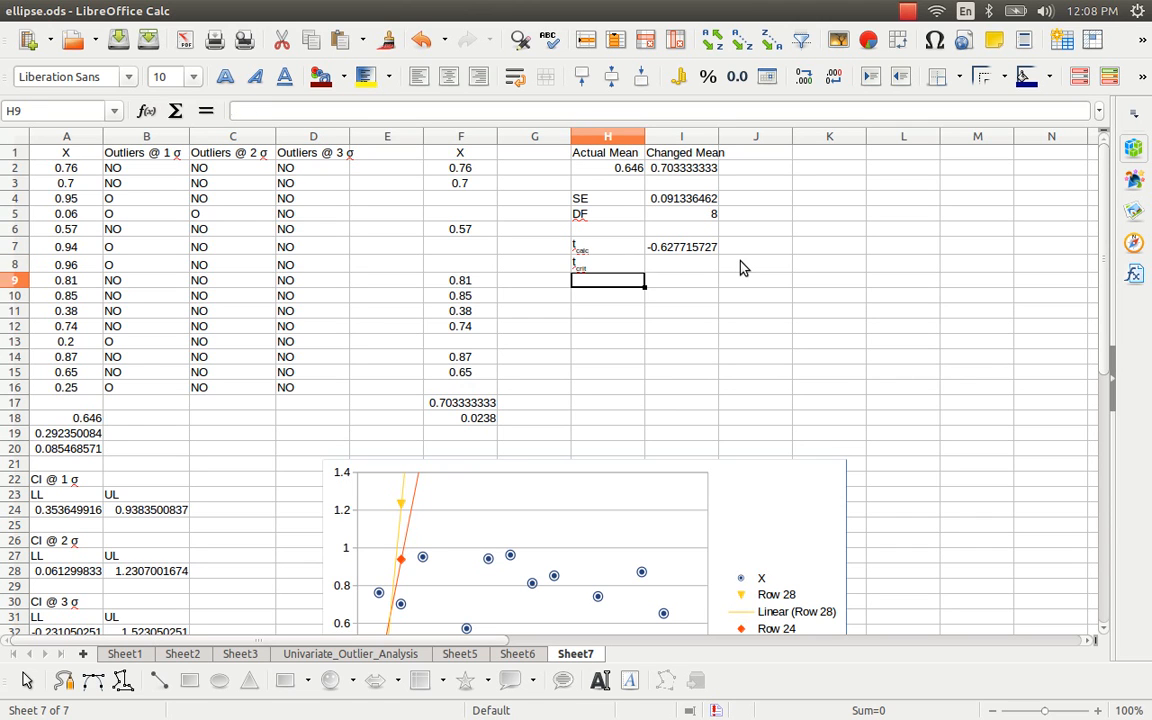
# Calculate the critical t value in cell I8 with the formula =TINV(0.05, I5)
pyautogui.press('Up')
pyautogui.press('Right')
pyautogui.write('=t')
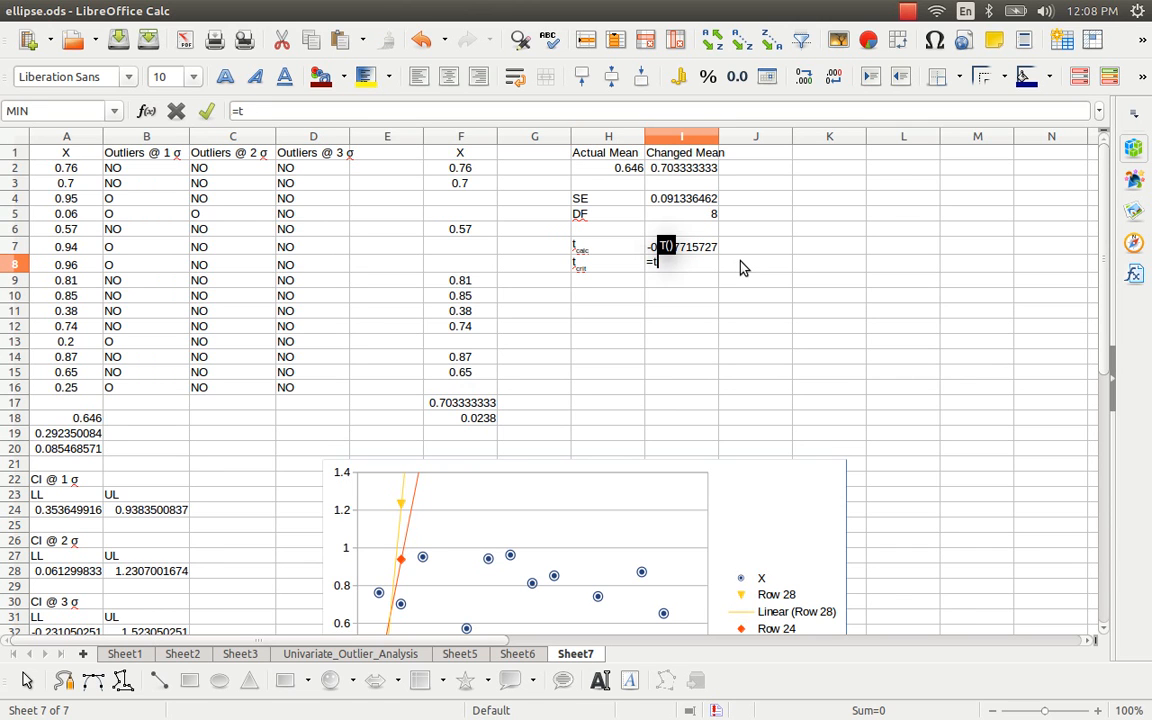
pyautogui.write('inv(')
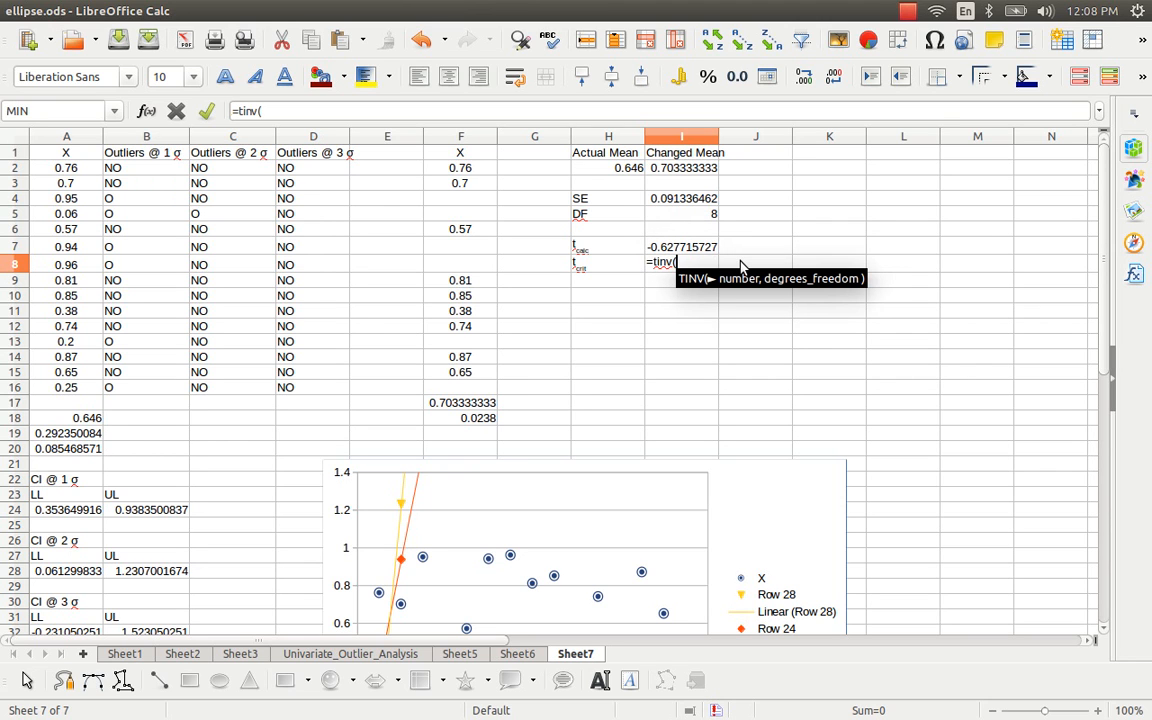
pyautogui.press('Up')
pyautogui.press('Down')
pyautogui.press('BackSpace')
pyautogui.press('BackSpace')
pyautogui.write('0.0')
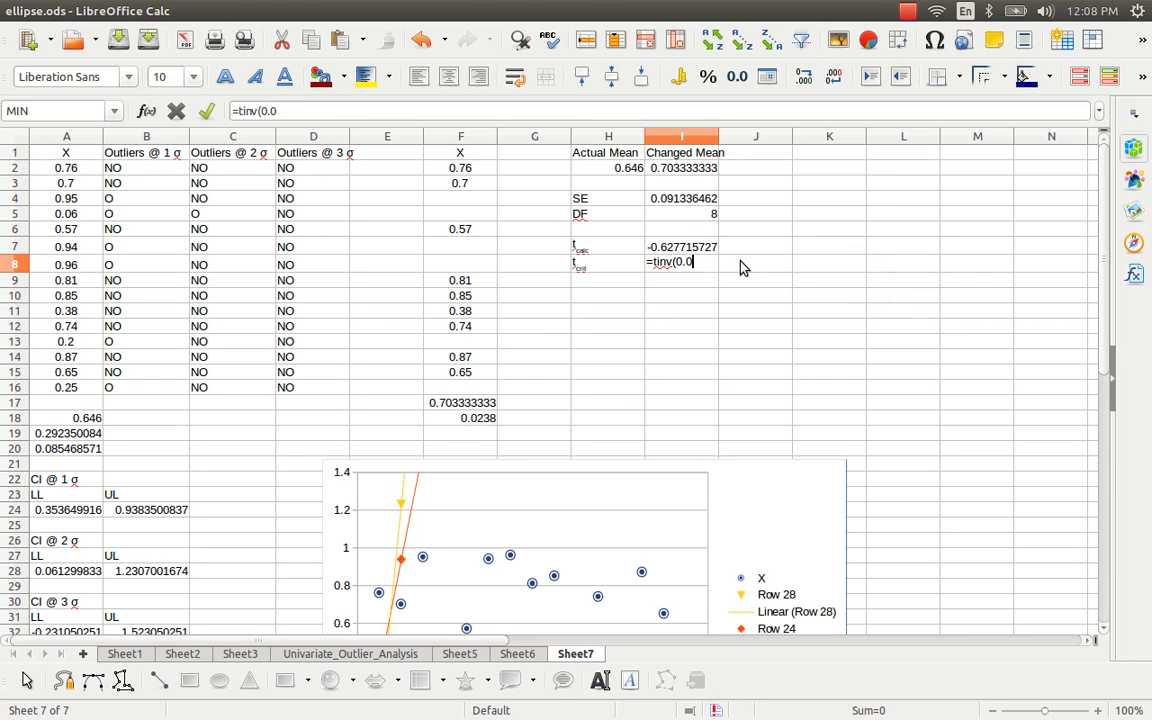
pyautogui.write('5,')
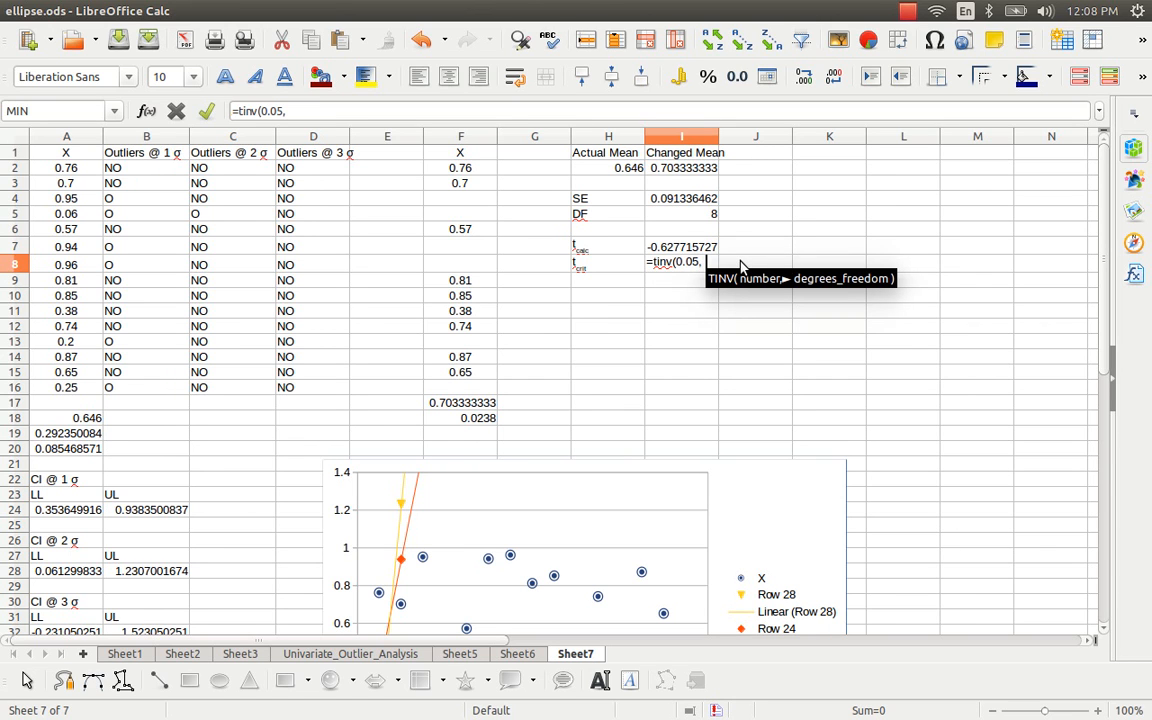
pyautogui.write(' I5)')
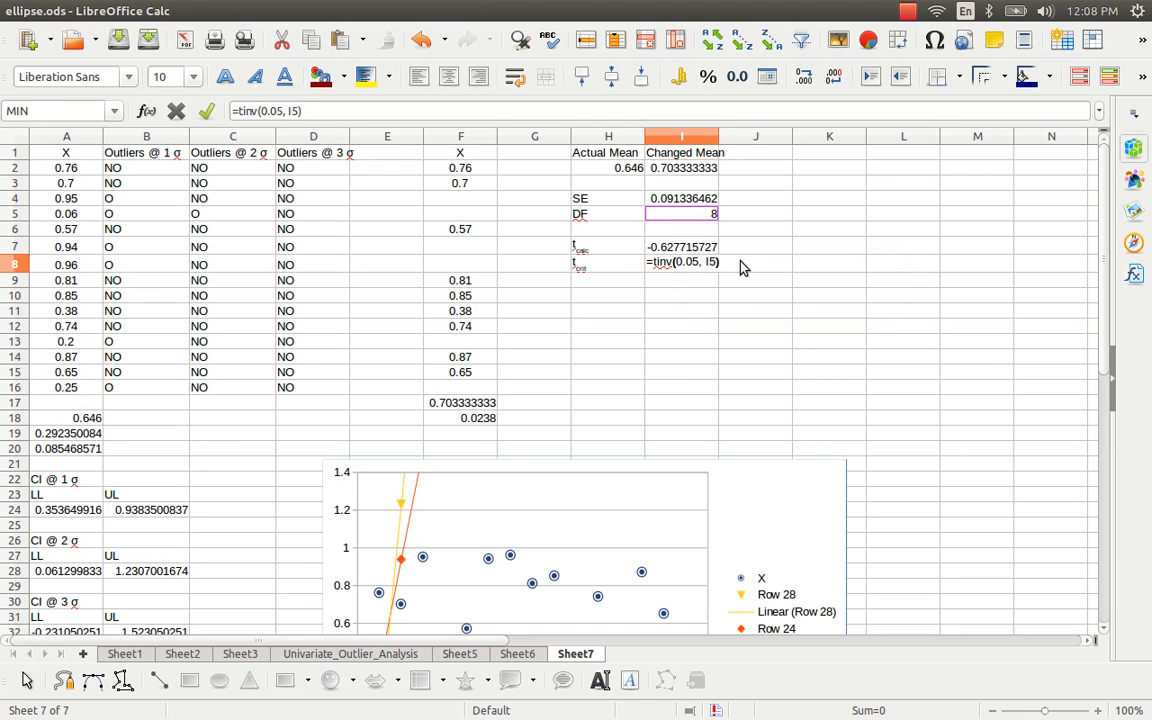
pyautogui.press('Return')
pyautogui.press('Up')
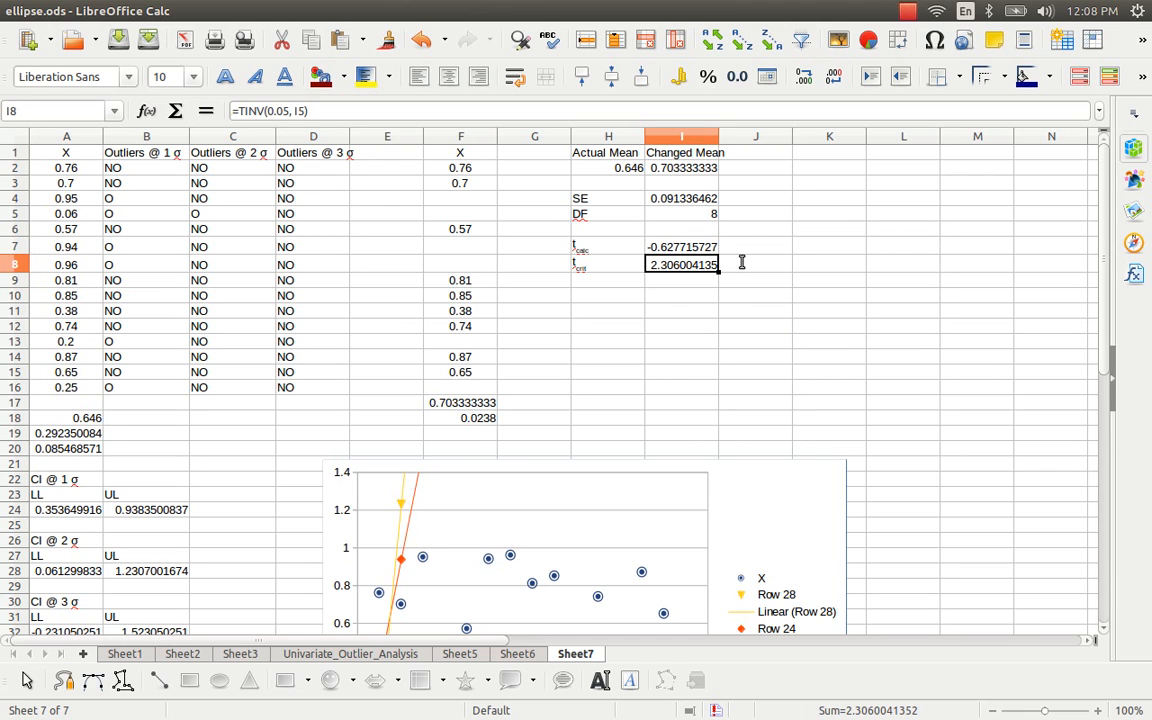
# Compare the calculated and critical t values, and enter the label "p value" in cell H9
pyautogui.press('Up')
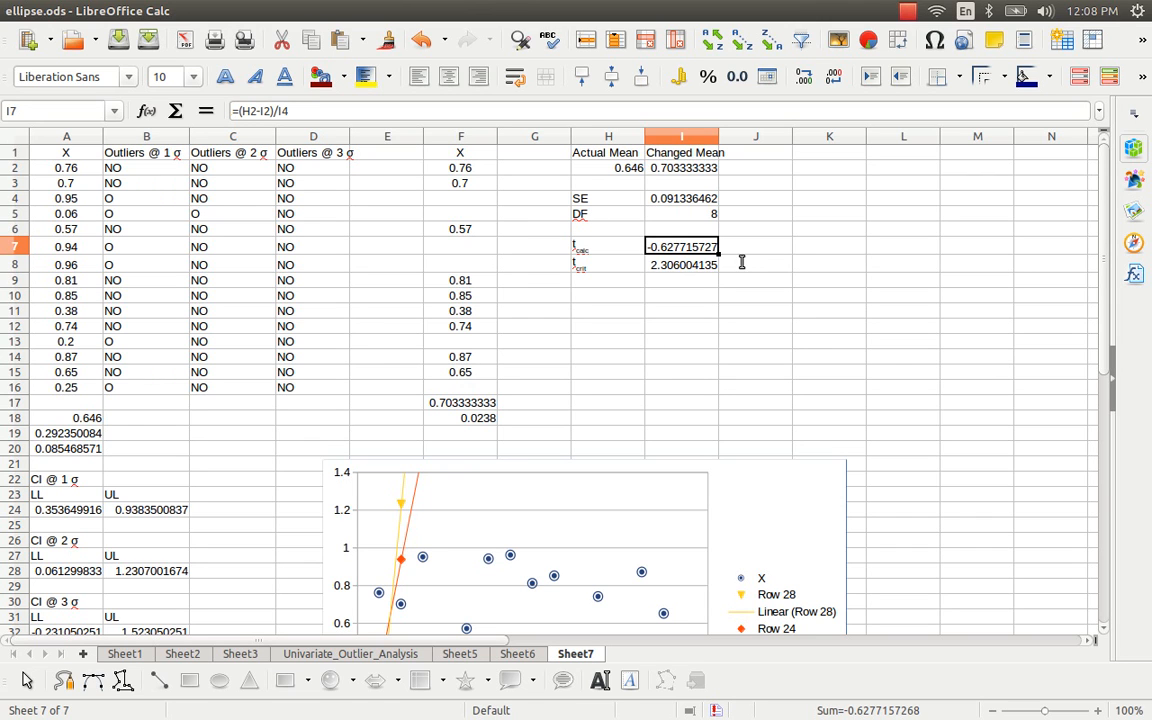
pyautogui.press('Down')
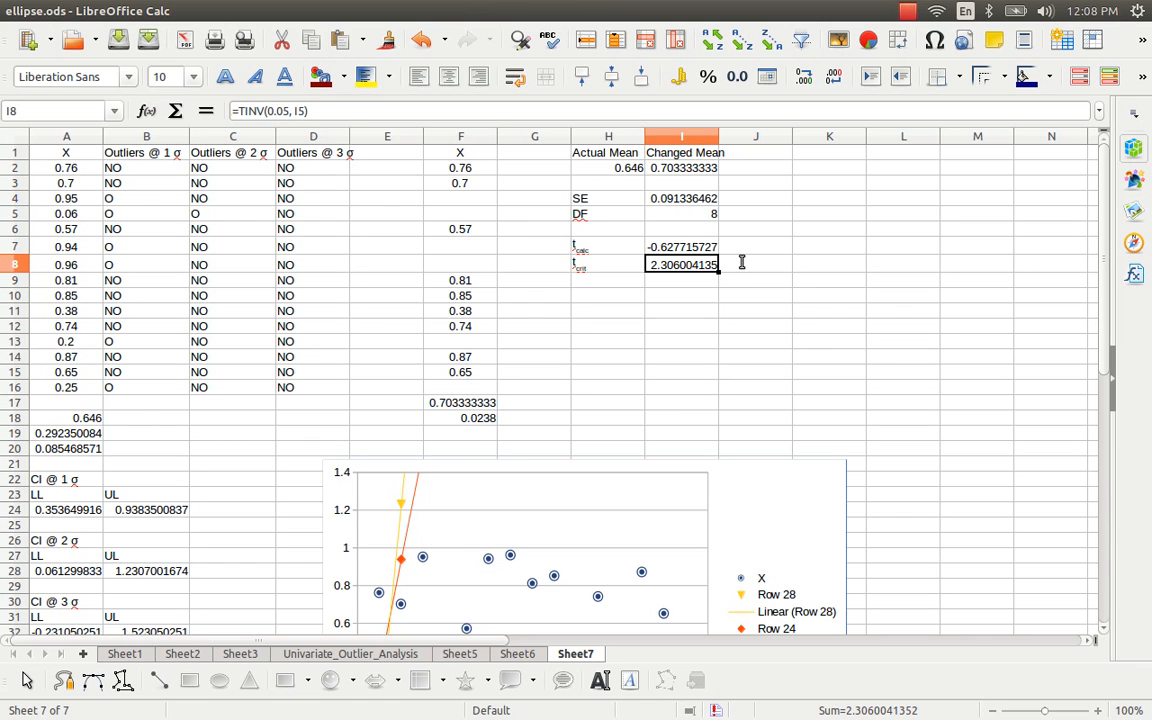
pyautogui.press('Left')
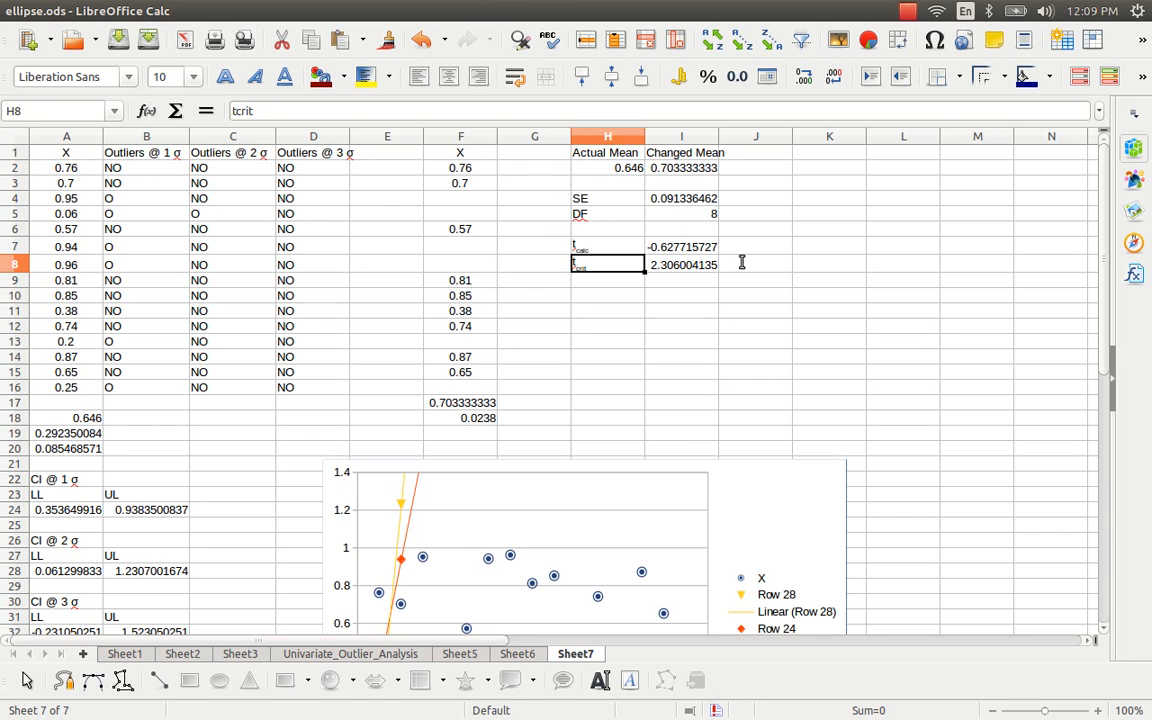
pyautogui.press('Return')
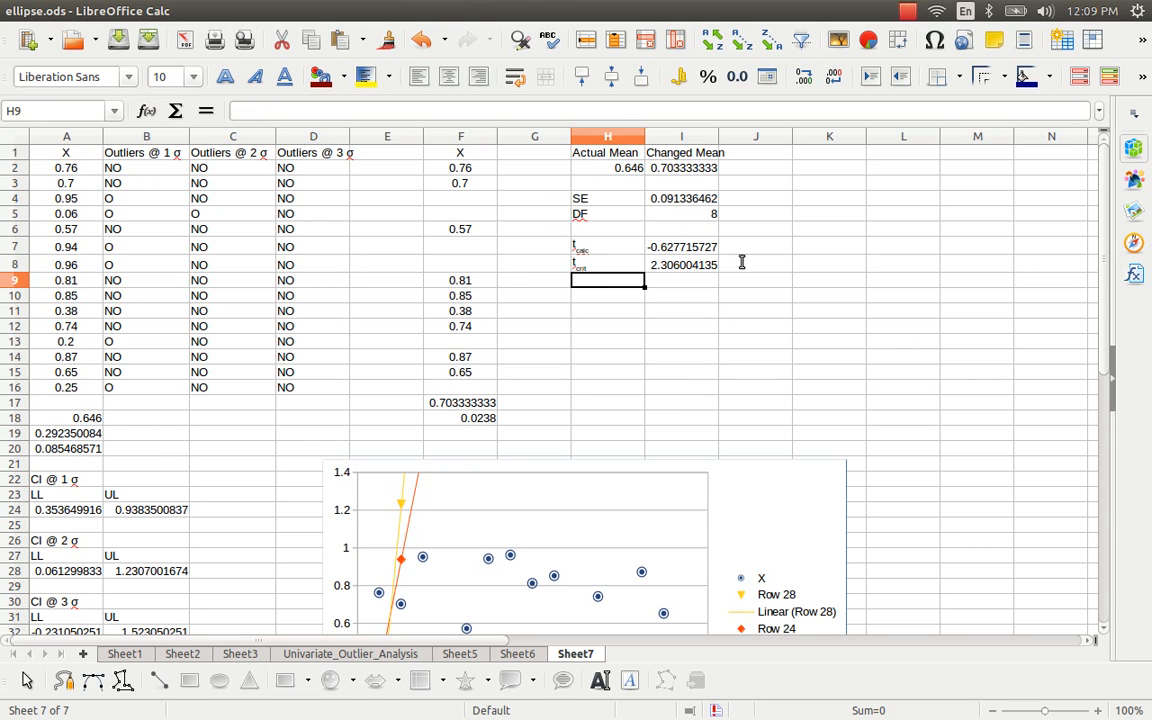
pyautogui.write('p value')
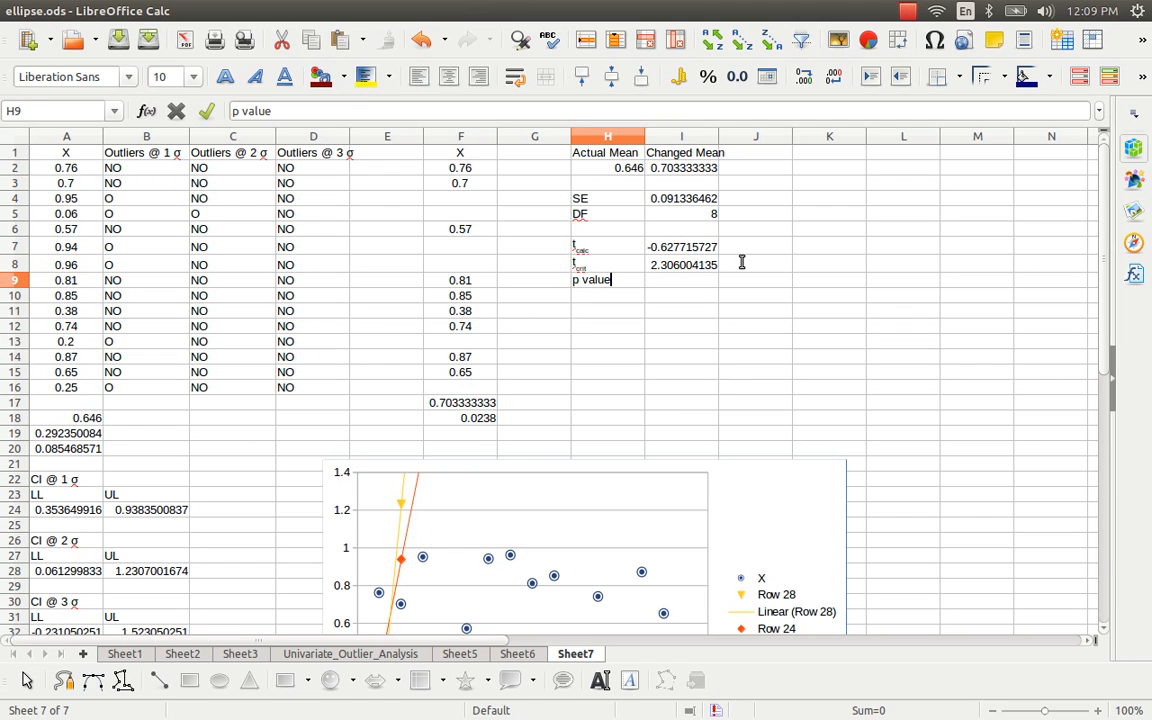
pyautogui.press('Tab')
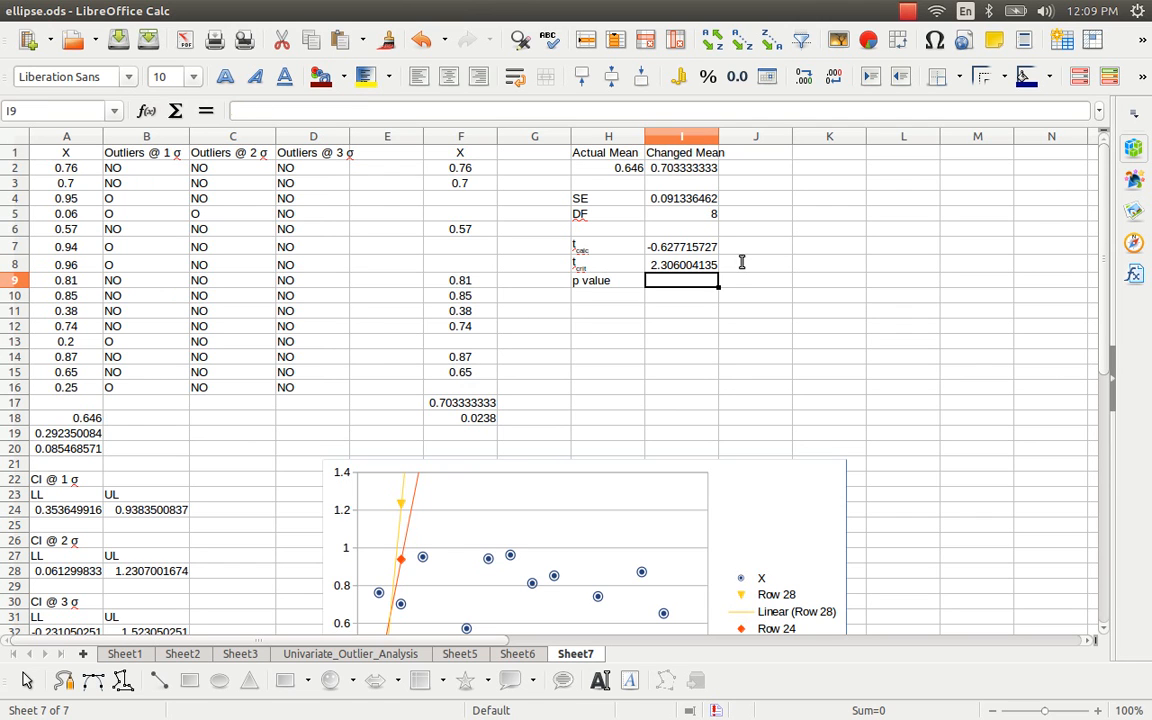
# Enter the p-value formula =TDIST(I7, I5, 1) in cell I9
pyautogui.write('=')
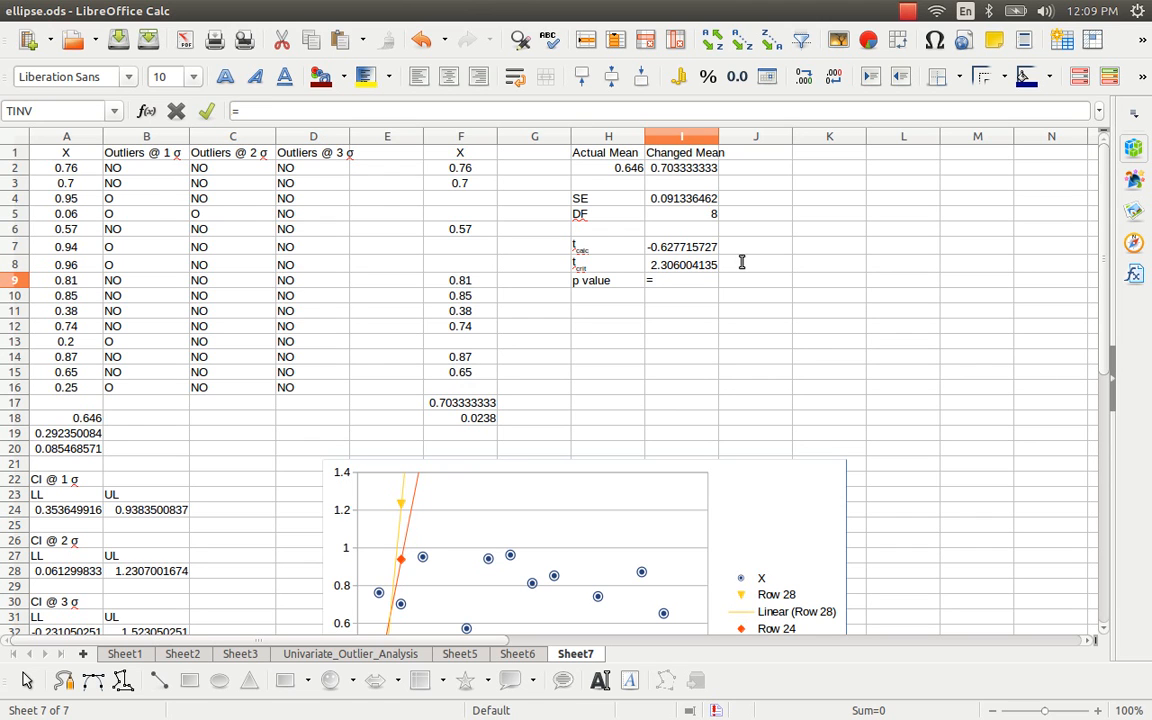
pyautogui.write('tdist')
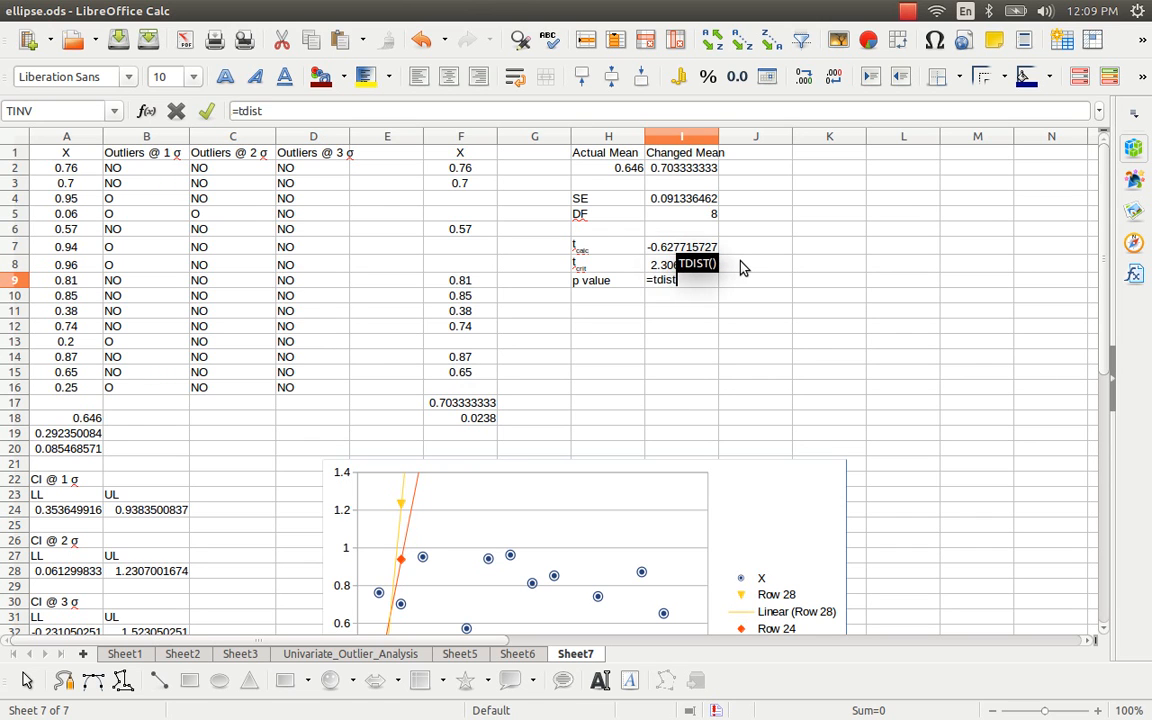
pyautogui.write('(I7')
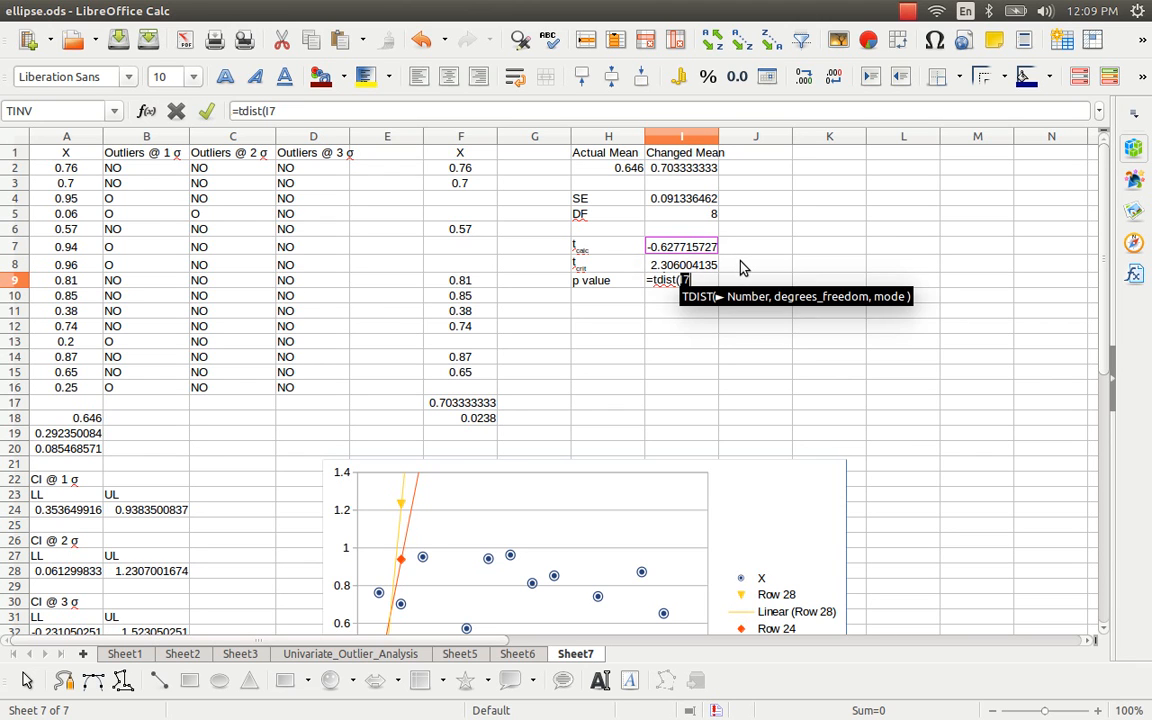
pyautogui.write(',')
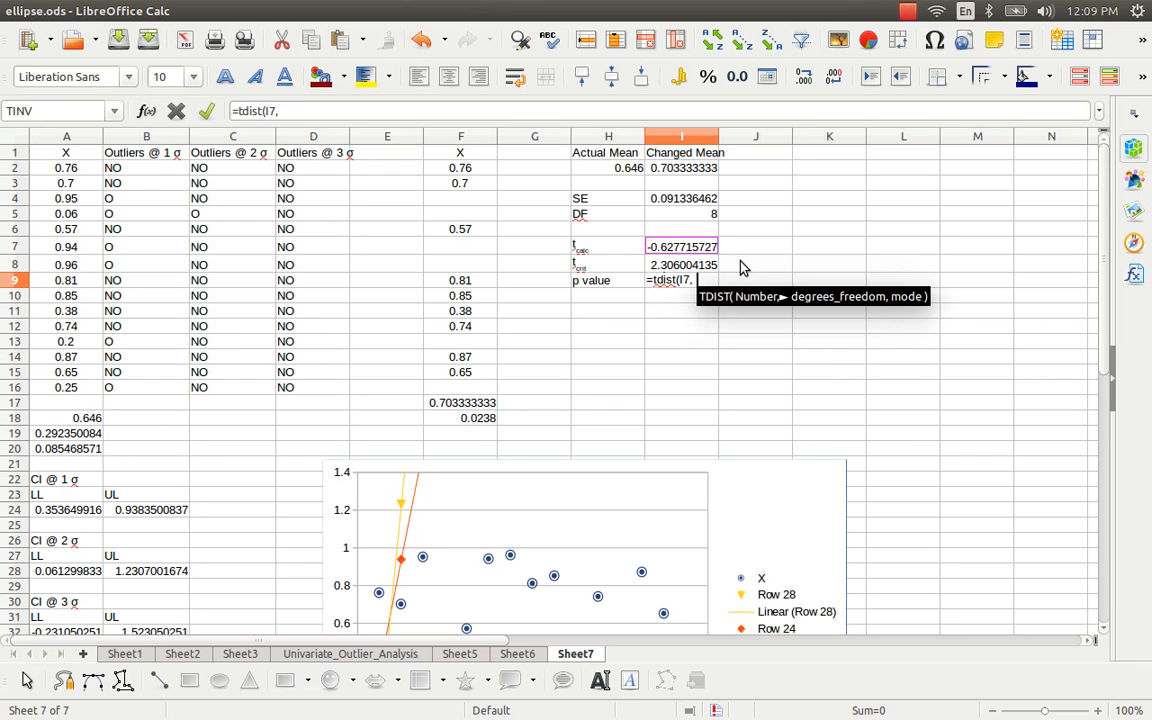
pyautogui.press('Up')
pyautogui.press('Up')
pyautogui.press('Up')
pyautogui.press('Up')
pyautogui.press('Up')
pyautogui.press('Down')
pyautogui.write(',')
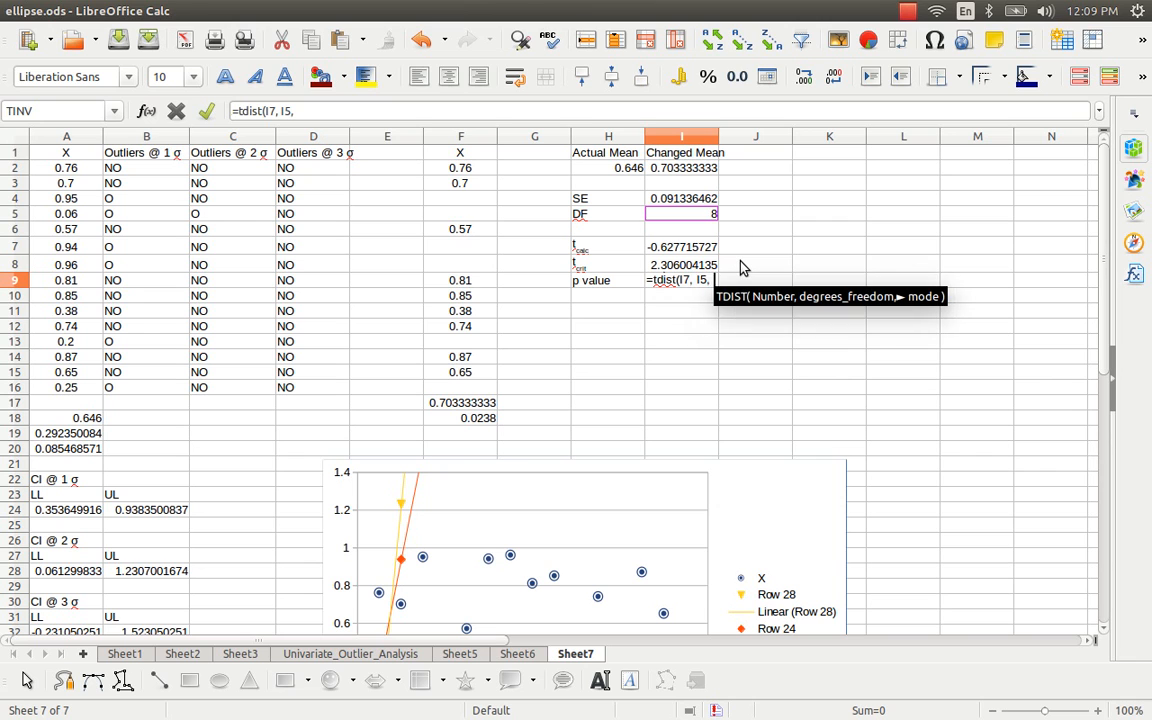
pyautogui.write(' 1)')
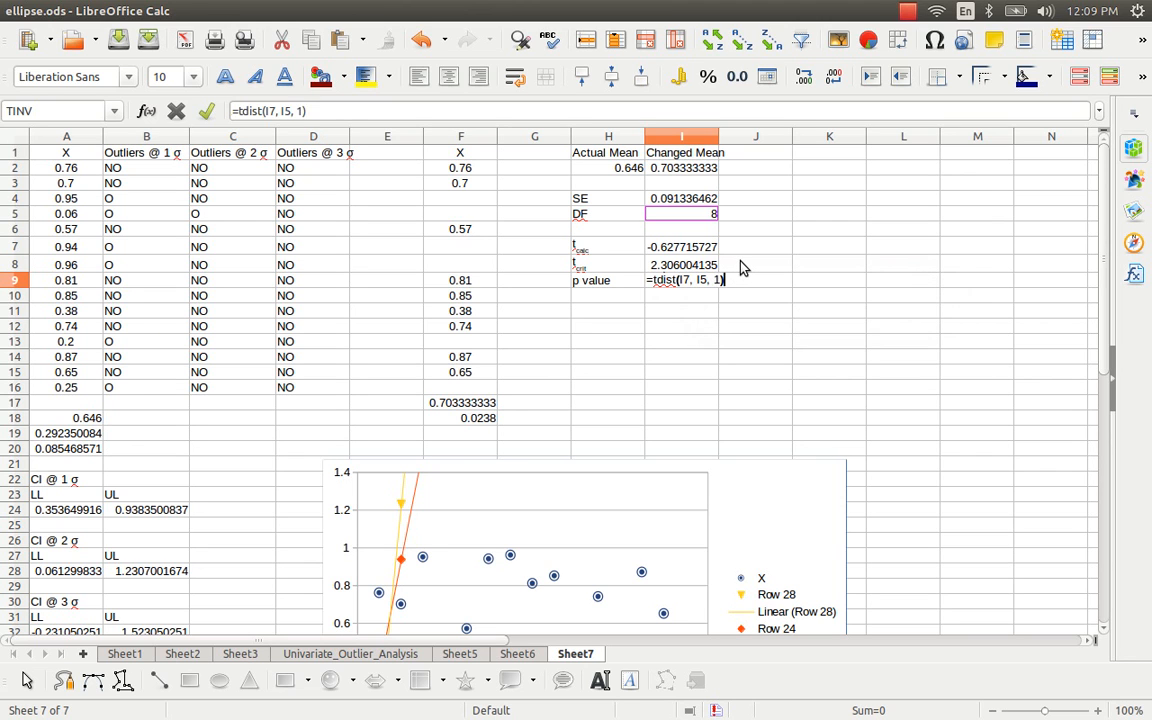
pyautogui.press('Return')
# Remove the mode argument from the p-value formula in I9 so it reads =TDIST(I7, I5)
pyautogui.press('Up')
pyautogui.press('F2')
pyautogui.press('Left')
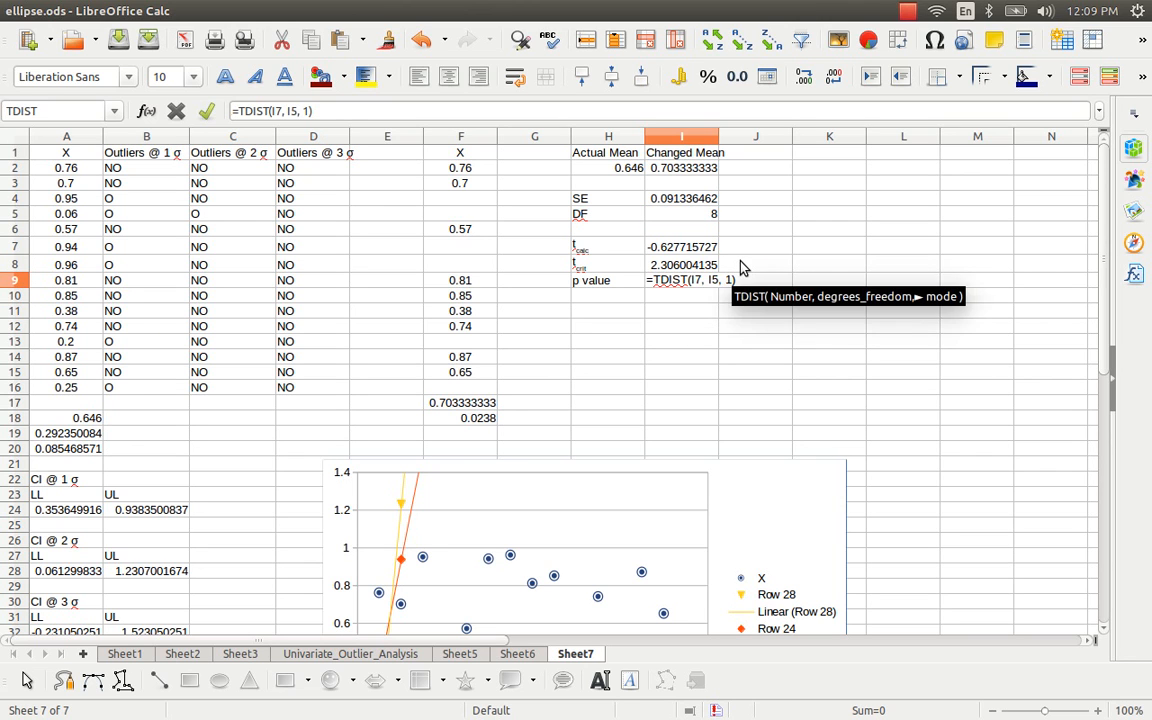
pyautogui.press('BackSpace')
pyautogui.press('BackSpace')
pyautogui.press('BackSpace')
pyautogui.press('Return')
pyautogui.press('Up')
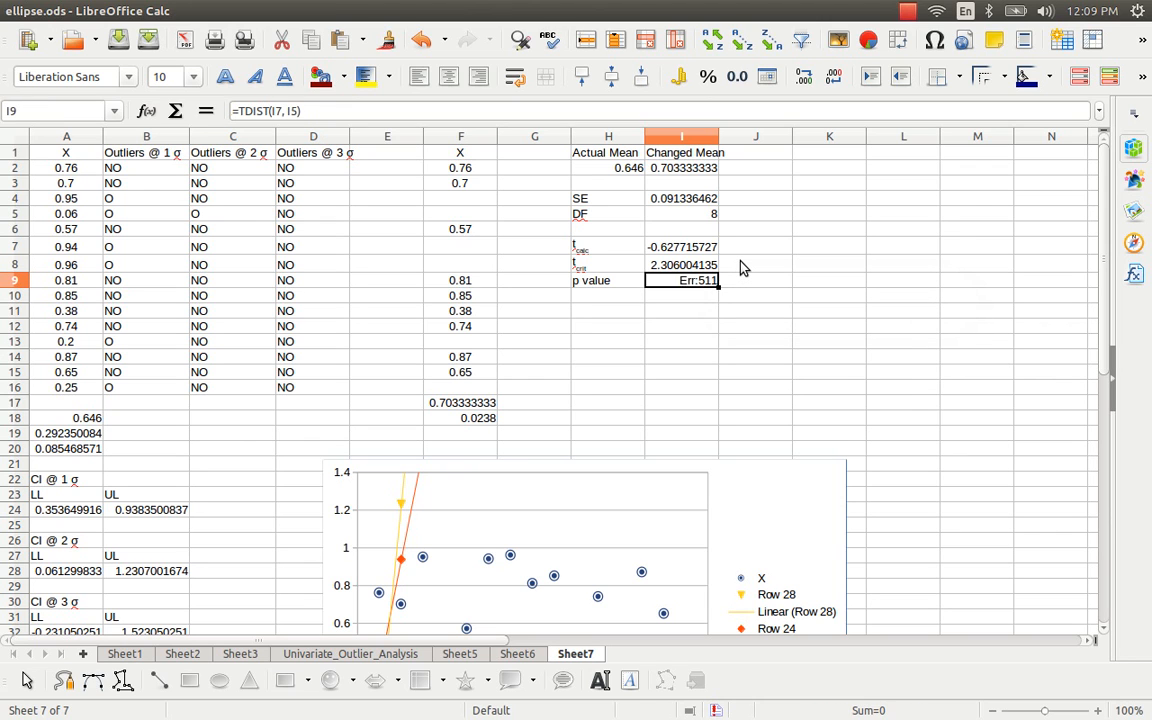
# Wrap the calculated t reference in ABS in the I9 p-value formula so it reads =TDIST(ABS(I7), I5)
pyautogui.press('F2')
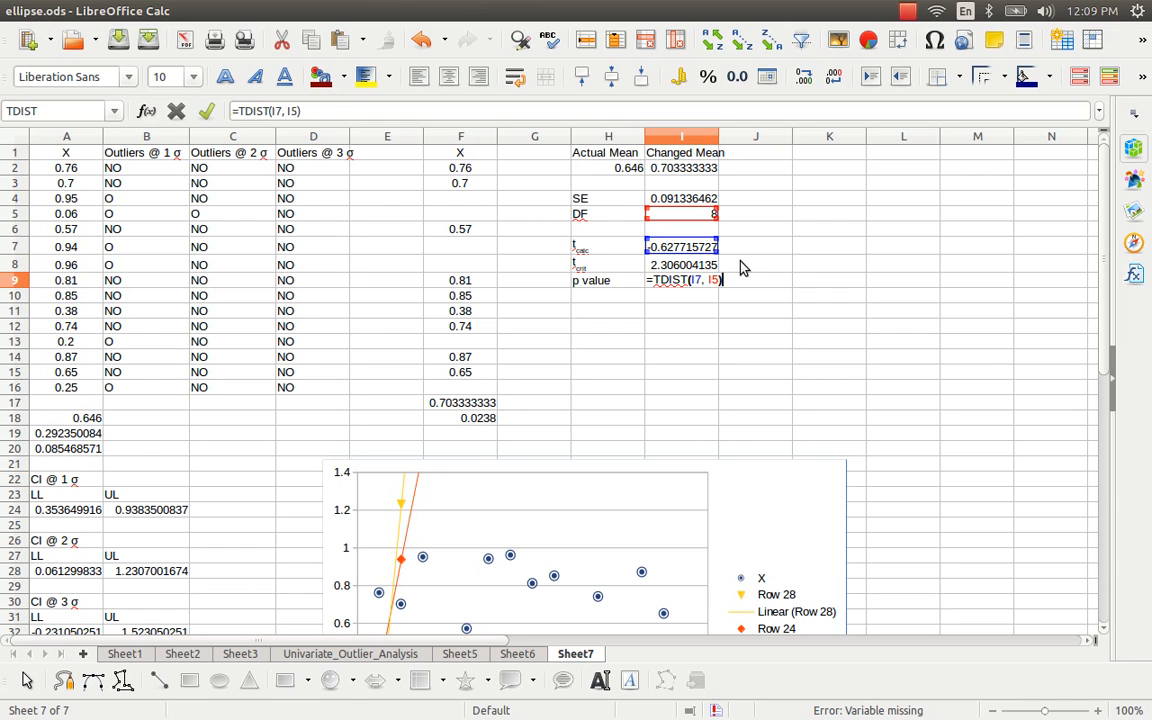
pyautogui.press('Left')
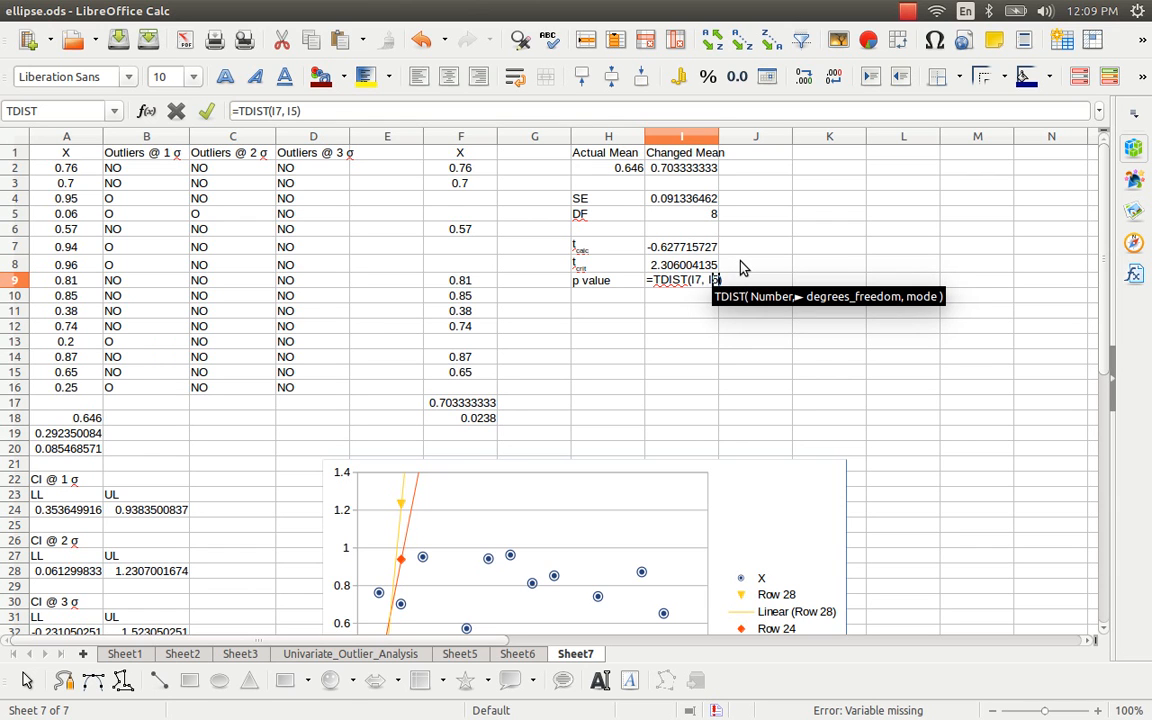
pyautogui.scroll(-1, 741, 267)
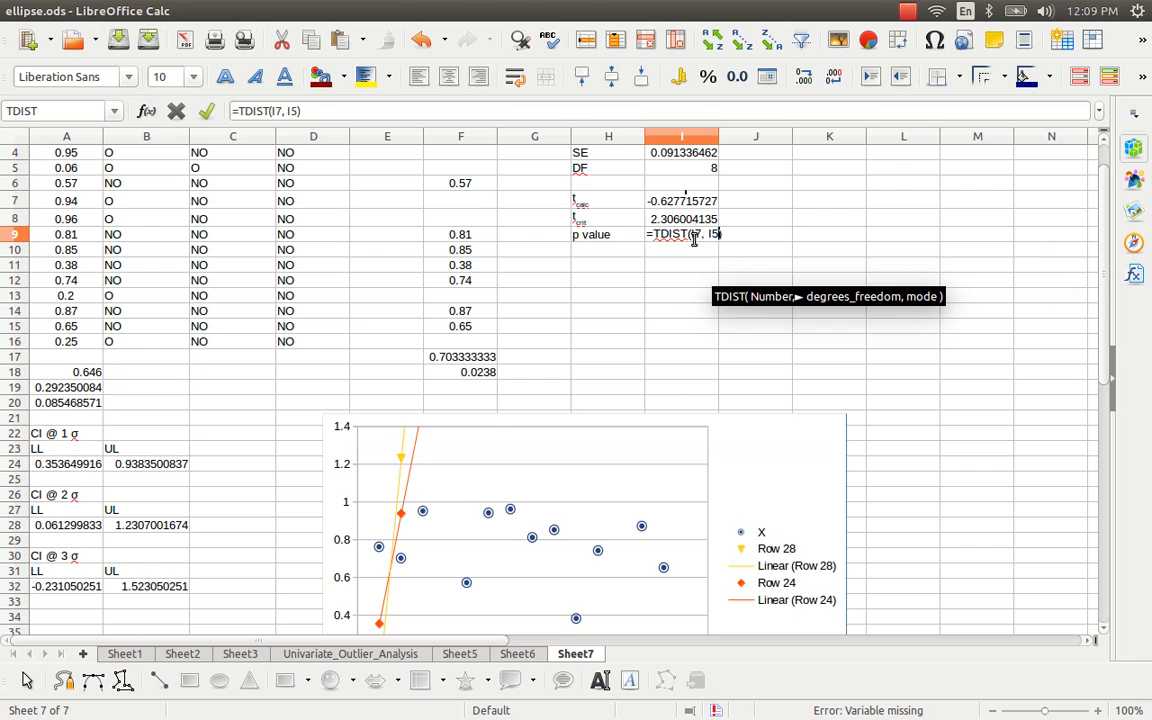
pyautogui.press('Left')
pyautogui.press('Left')
pyautogui.press('Left')
pyautogui.press('Left')
pyautogui.press('Left')
pyautogui.press('Left')
pyautogui.write('abs')
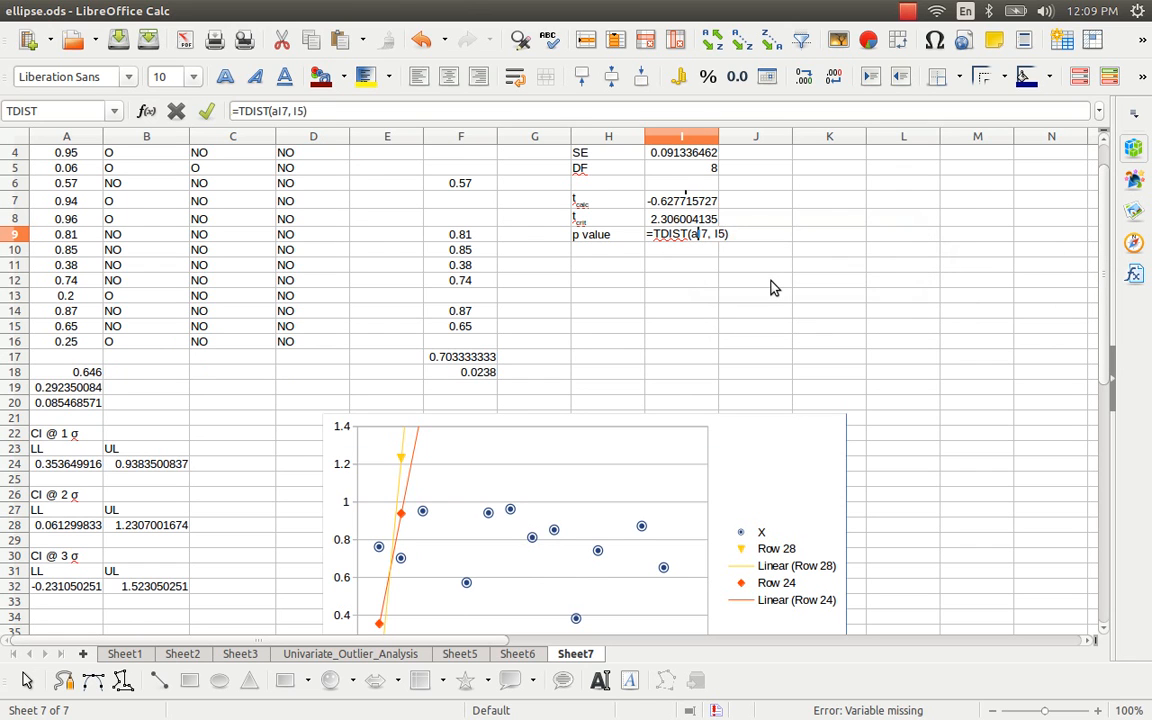
pyautogui.write('(')
pyautogui.press('Right')
pyautogui.press('Right')
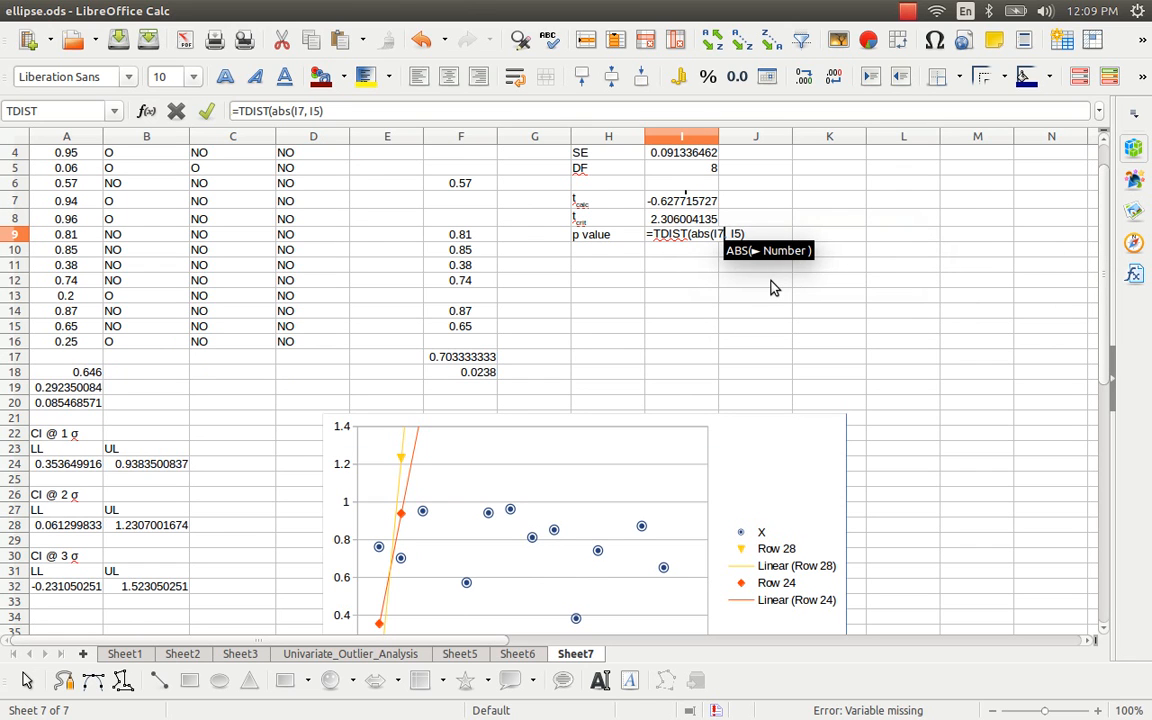
pyautogui.write(')')
pyautogui.press('Right')
pyautogui.press('Right')
pyautogui.press('Right')
pyautogui.press('Right')
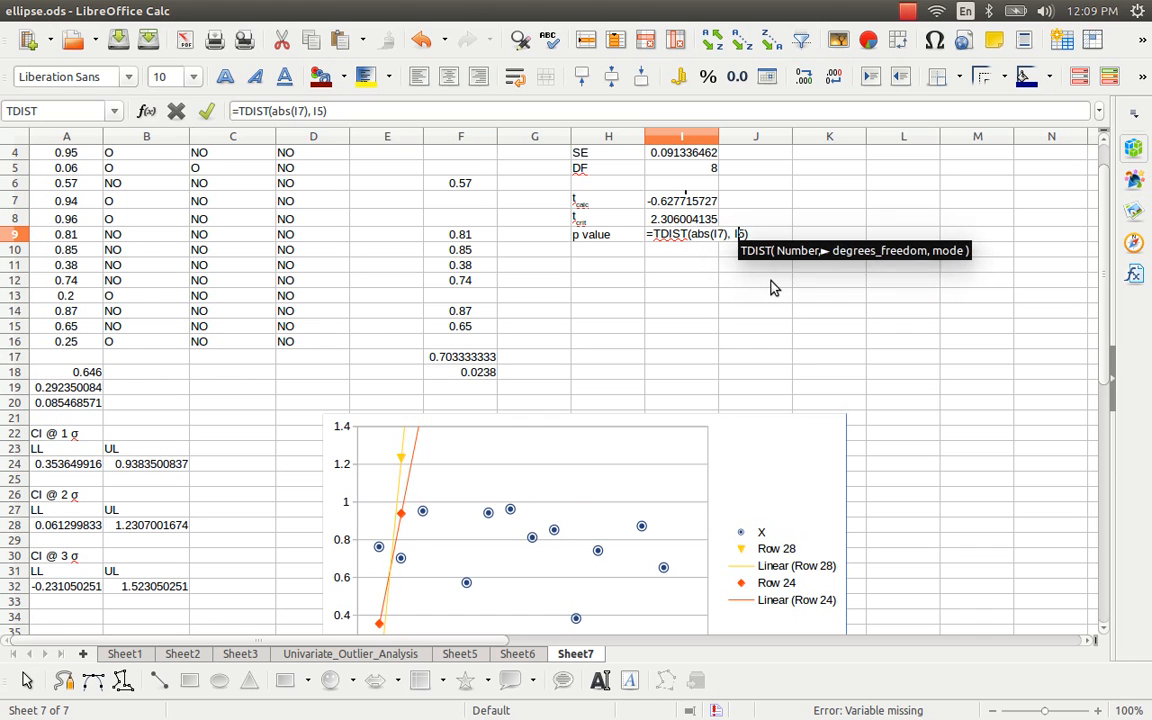
pyautogui.press('Return')
pyautogui.press('Up')
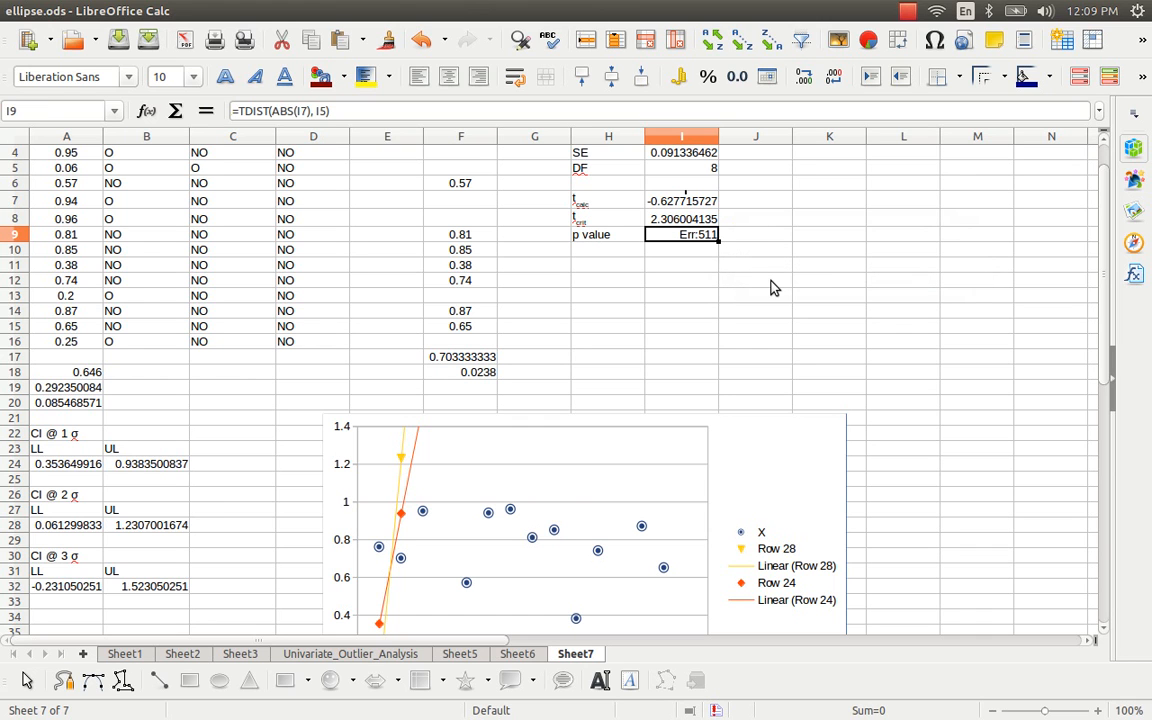
# Add the mode argument 1 to the p-value formula in I9 so it reads =TDIST(ABS(I7), I5, 1)
pyautogui.press('F2')
pyautogui.write(', 1')
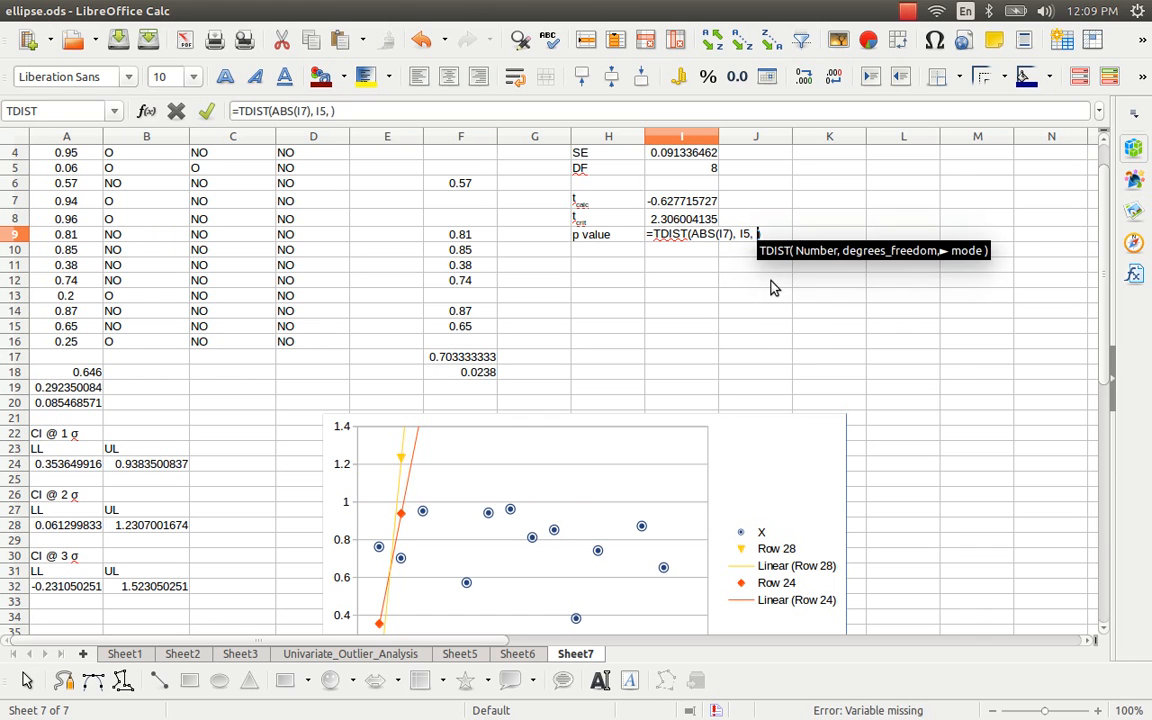
pyautogui.press('Return')
pyautogui.press('Up')
pyautogui.press('Up')
pyautogui.press('Down')
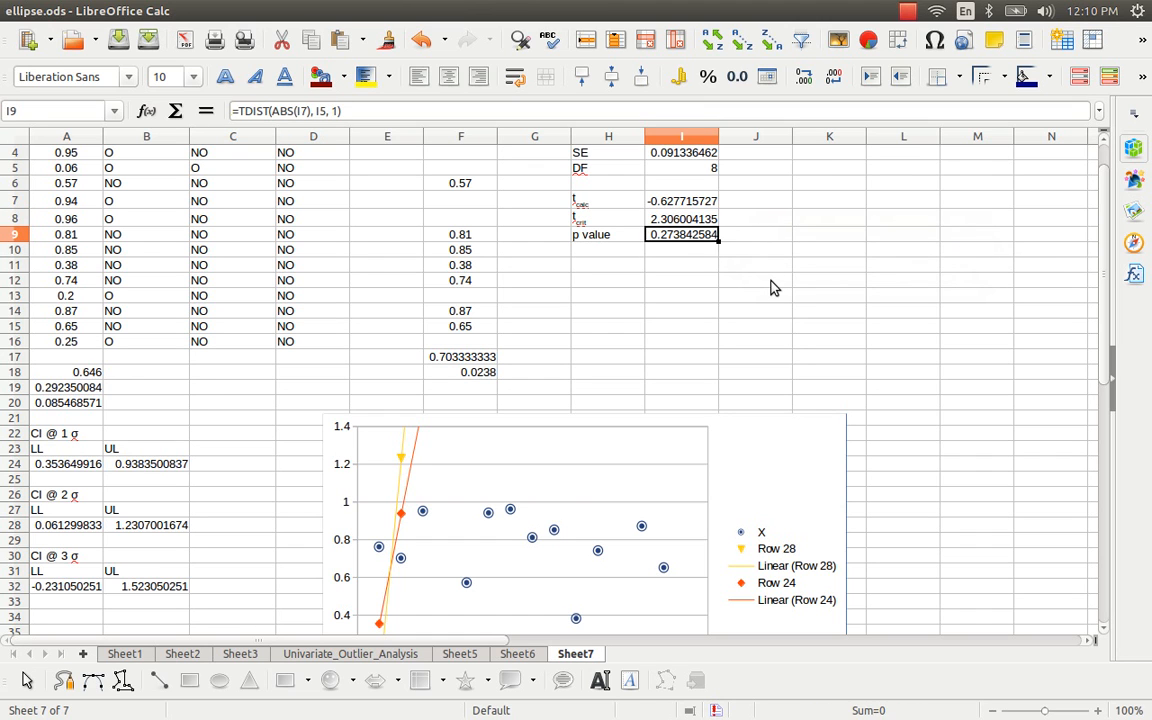
# Enter the comparison note "> 0.05" in cell J9 beside the p value
pyautogui.press('Right')
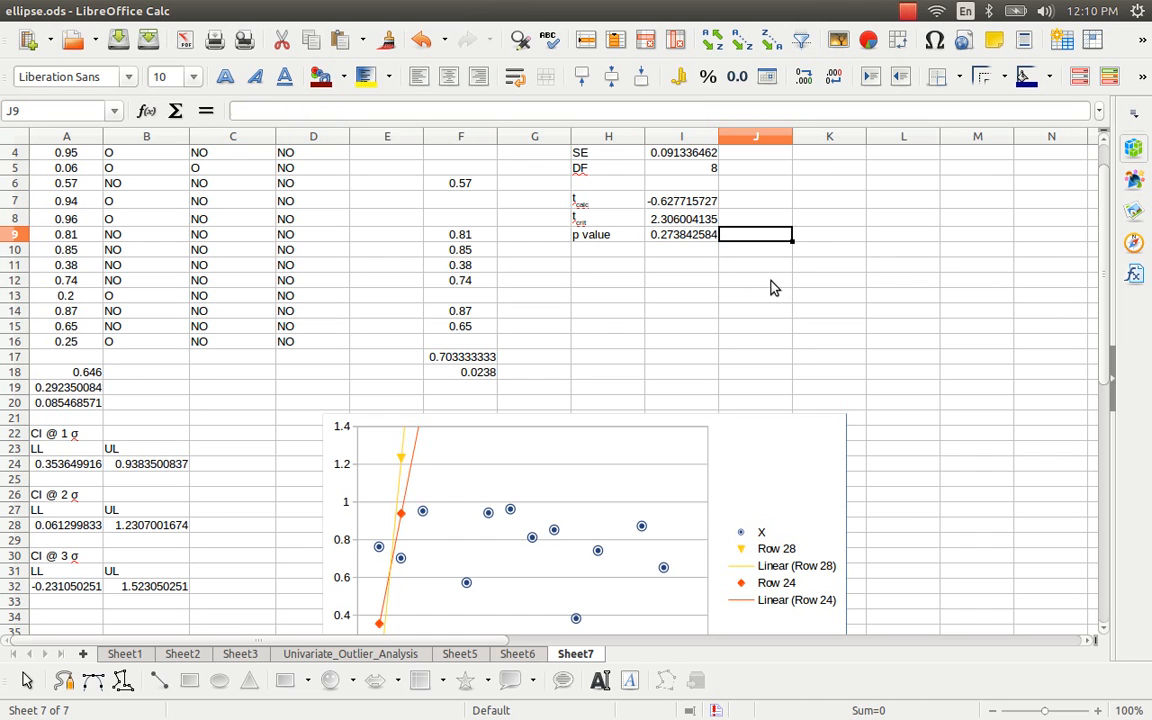
pyautogui.write('> 0.05')
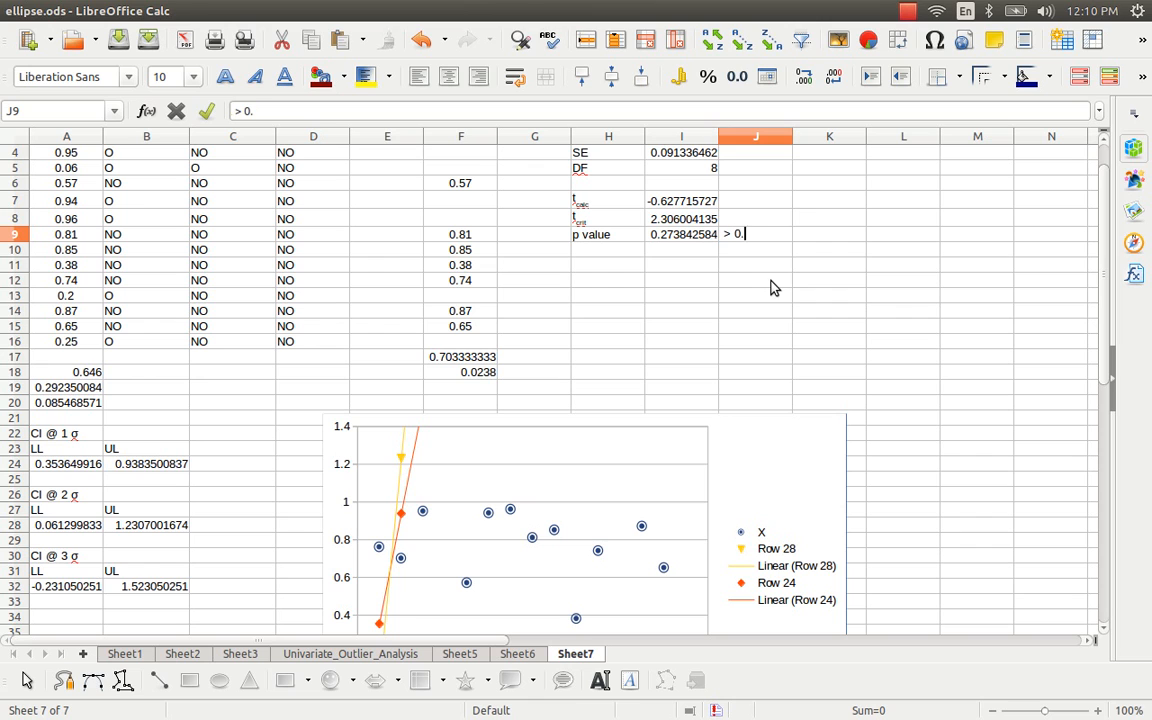